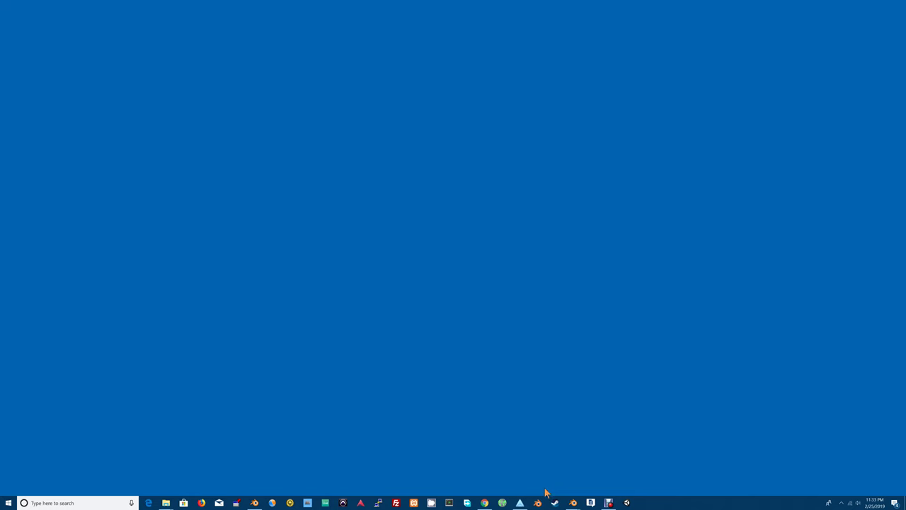
Step: Start Blender 2.04 and delete the default plane from the scene
{"action": "left_click", "coordinate": [536, 503]}
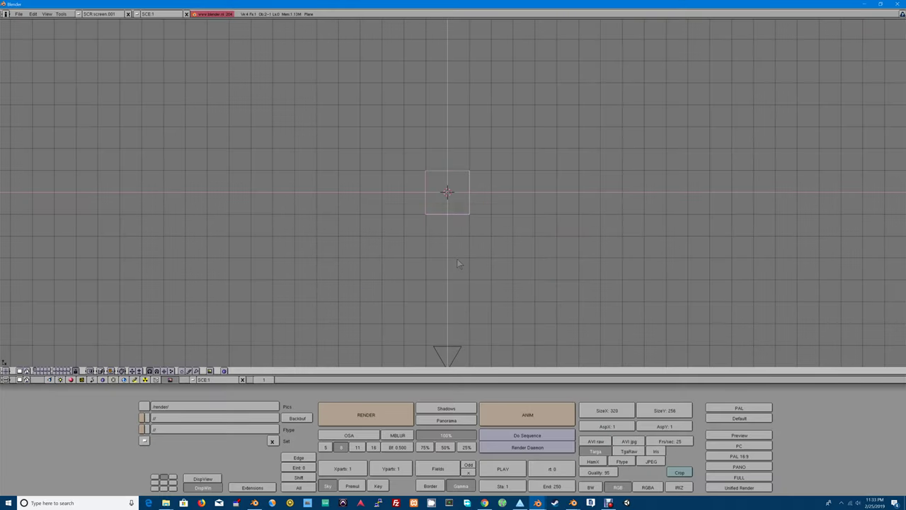
{"action": "key", "text": "KP_5"}
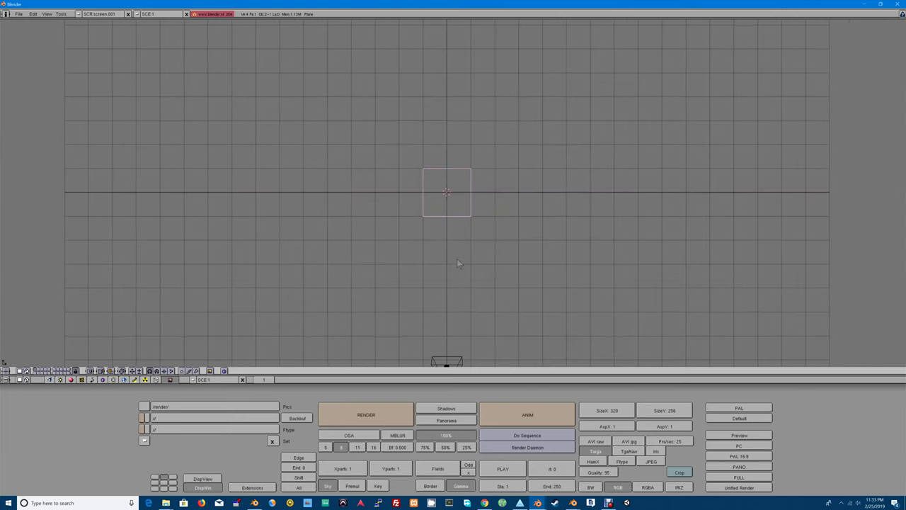
{"action": "middle_click_drag", "start_coordinate": [468, 256], "coordinate": [474, 187]}
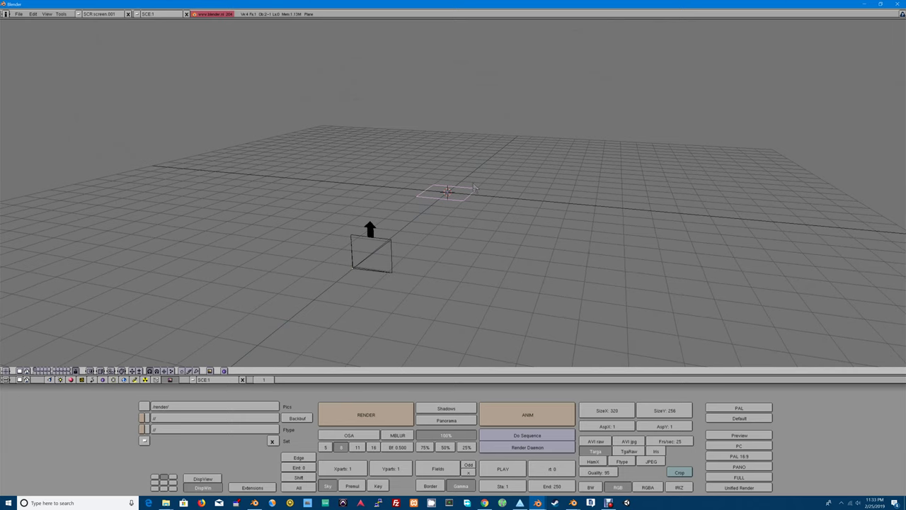
{"action": "key", "text": "x"}
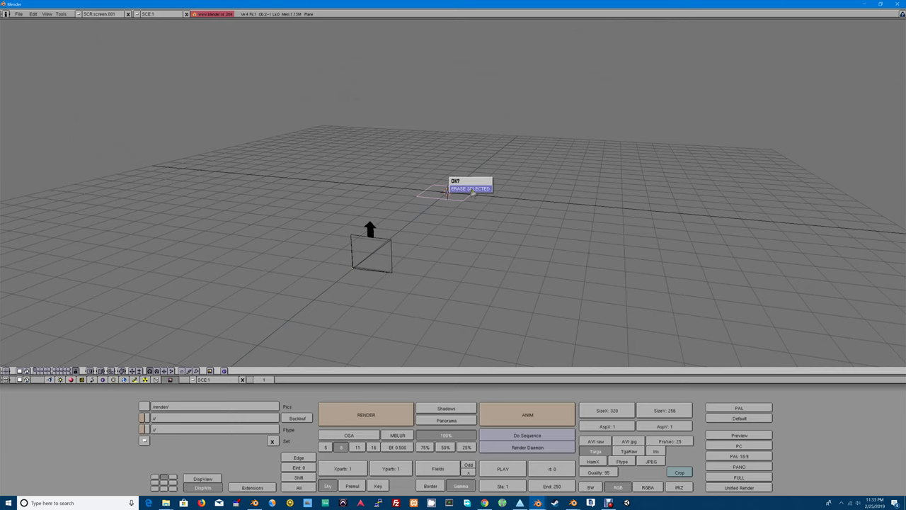
{"action": "left_click", "coordinate": [471, 190]}
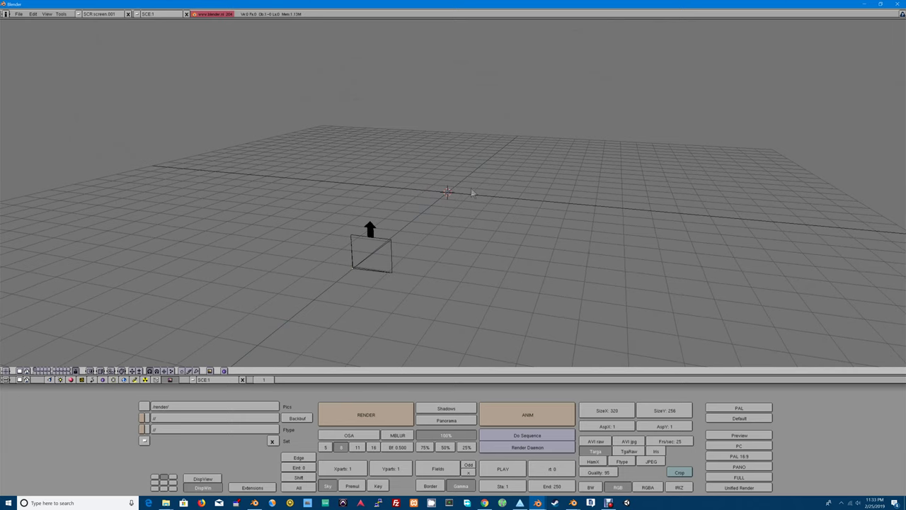
Step: In front view, add a text object at the origin that reads TOYS
{"action": "key", "text": "KP_1"}
{"action": "key", "text": "KP_7"}
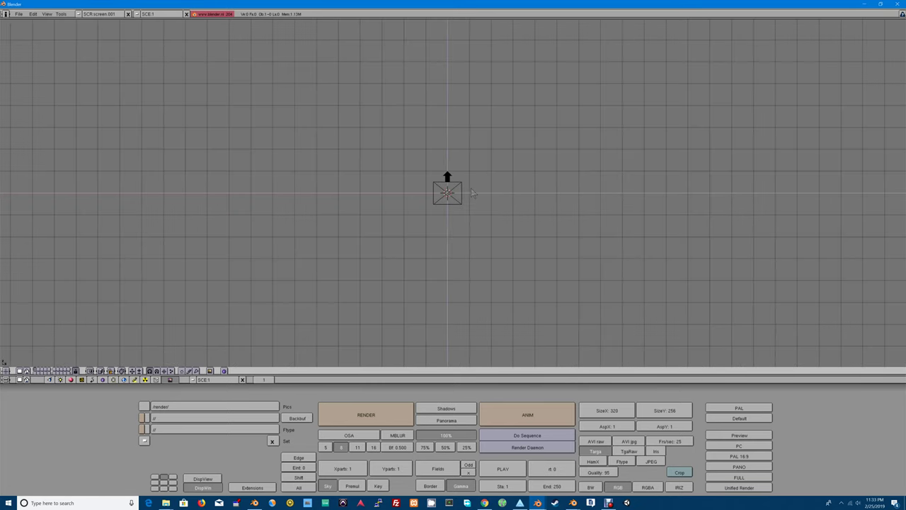
{"action": "key", "text": "space"}
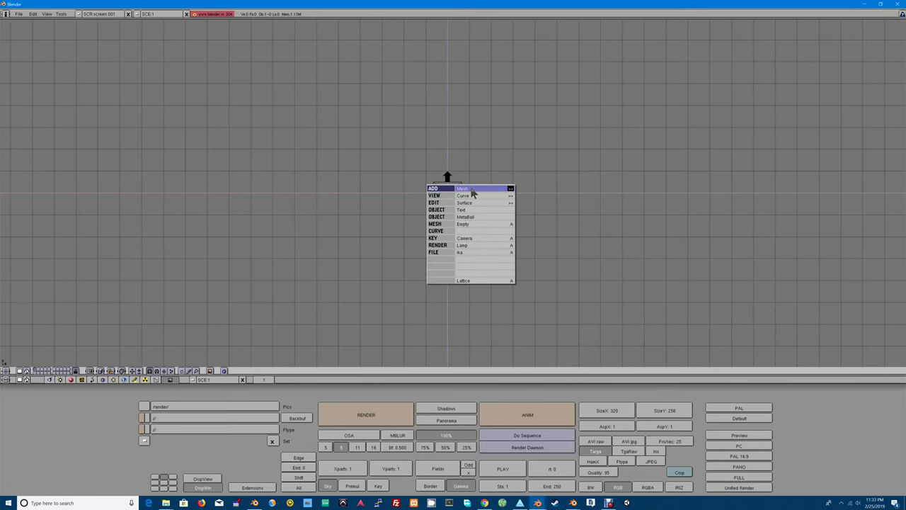
{"action": "left_click", "coordinate": [467, 209]}
{"action": "key", "text": "BackSpace"}
{"action": "key", "text": "BackSpace"}
{"action": "key", "text": "BackSpace"}
{"action": "key", "text": "BackSpace"}
{"action": "key", "text": "BackSpace"}
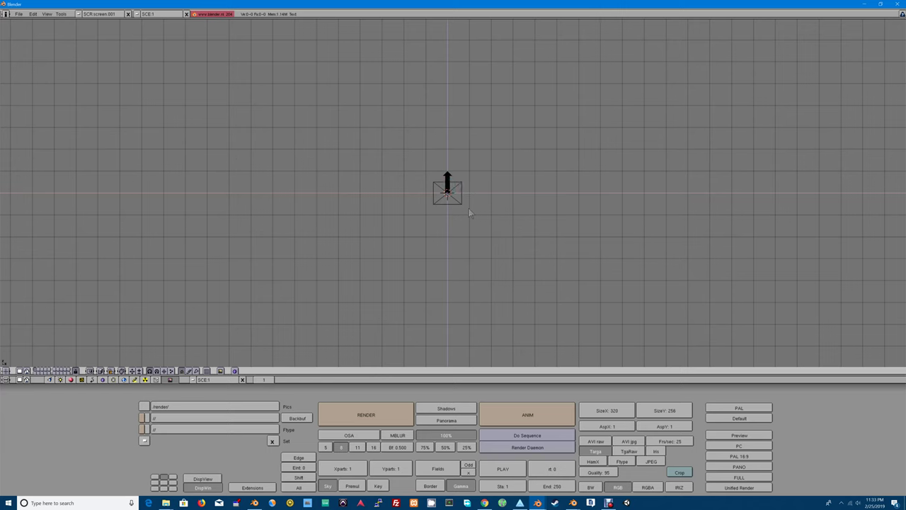
{"action": "type", "text": "TOYS"}
{"action": "key", "text": "Tab"}
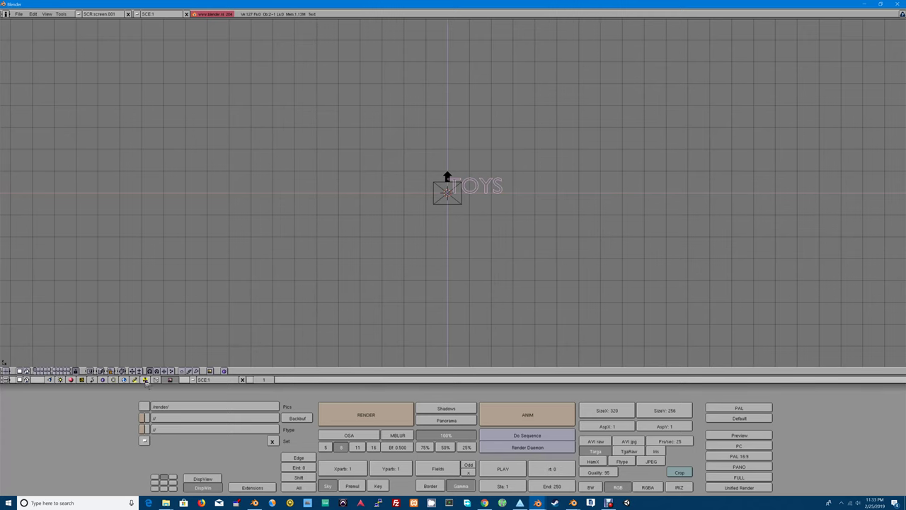
Step: Set the TOYS text's bevel resolution to 2 and its Ext1 extrusion depth to 0.250
{"action": "left_click", "coordinate": [113, 379]}
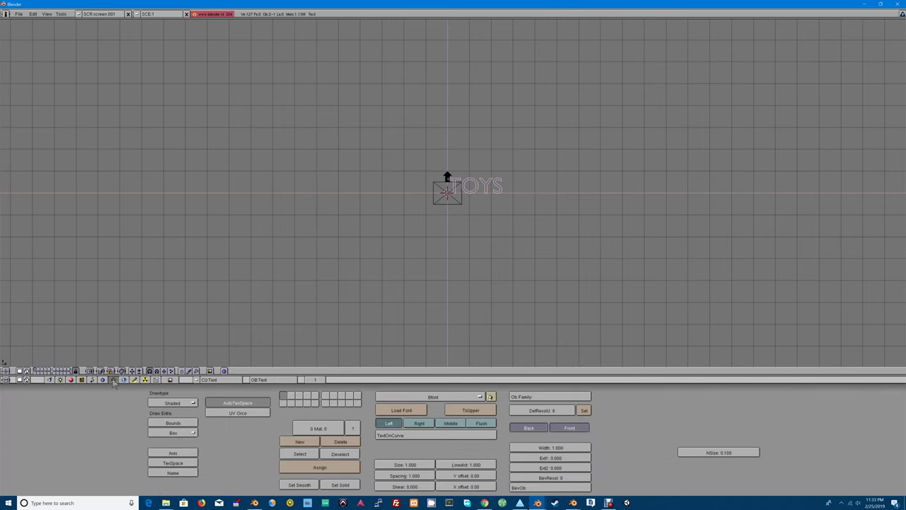
{"action": "left_click", "coordinate": [561, 479]}
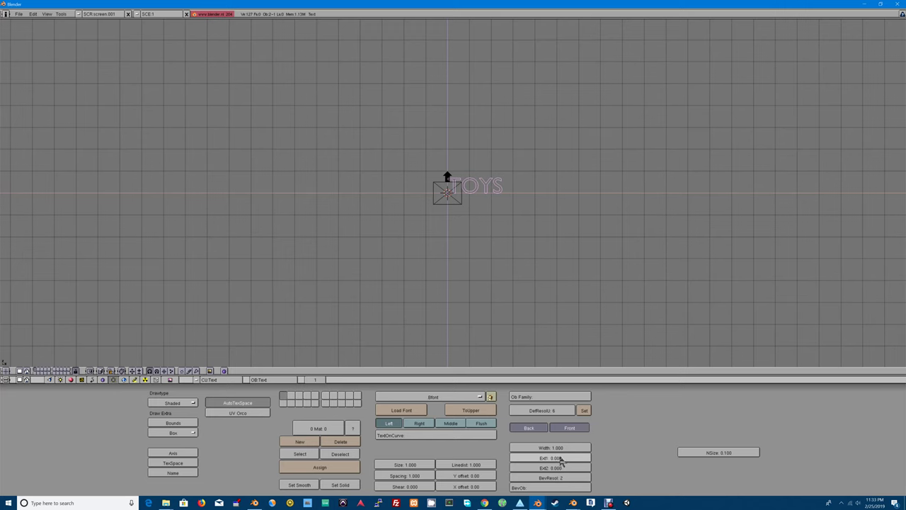
{"action": "left_click_drag", "start_coordinate": [561, 459], "coordinate": [575, 461]}
Step: Examine the depth and outline of the extruded TOYS letters from several angles and distances
{"action": "middle_click_drag", "start_coordinate": [528, 253], "coordinate": [433, 273]}
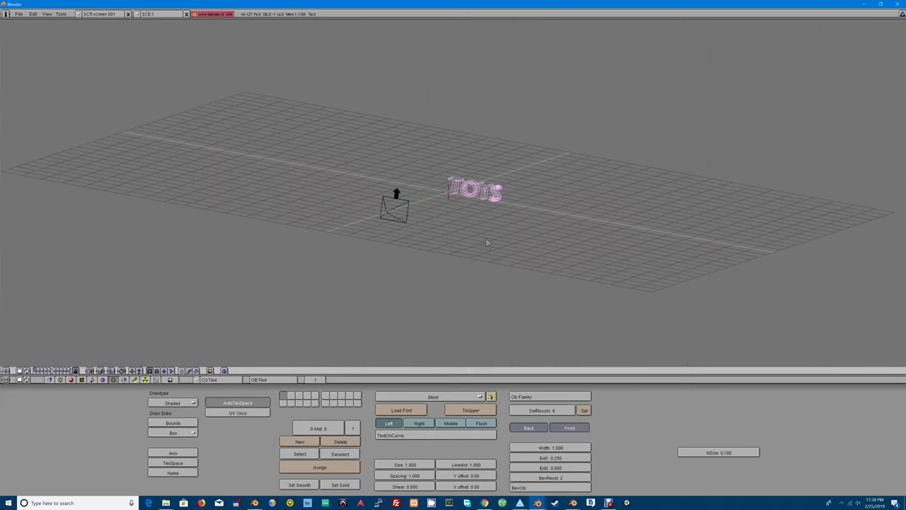
{"action": "scroll", "coordinate": [501, 236], "scroll_direction": "up", "scroll_amount": 10}
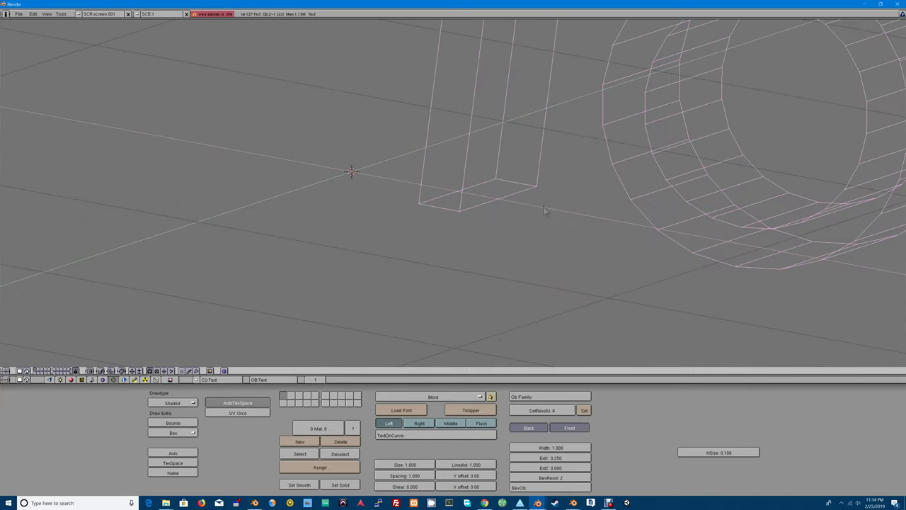
{"action": "scroll", "coordinate": [514, 214], "scroll_direction": "down", "scroll_amount": 10}
{"action": "middle_click_drag", "start_coordinate": [527, 212], "coordinate": [577, 253]}
{"action": "middle_click_drag", "start_coordinate": [470, 263], "coordinate": [366, 280]}
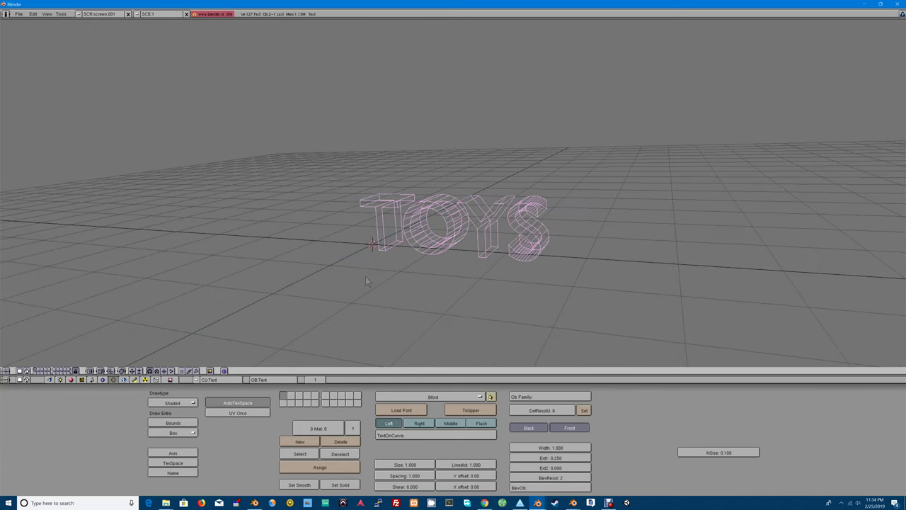
{"action": "middle_click_drag", "start_coordinate": [532, 274], "coordinate": [516, 271]}
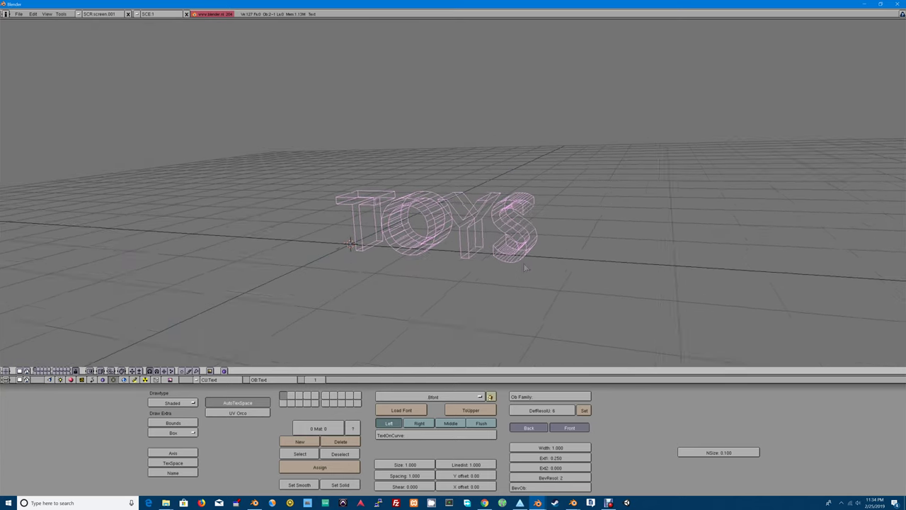
{"action": "scroll", "coordinate": [523, 263], "scroll_direction": "up", "scroll_amount": 5}
{"action": "scroll", "coordinate": [529, 262], "scroll_direction": "down", "scroll_amount": 5}
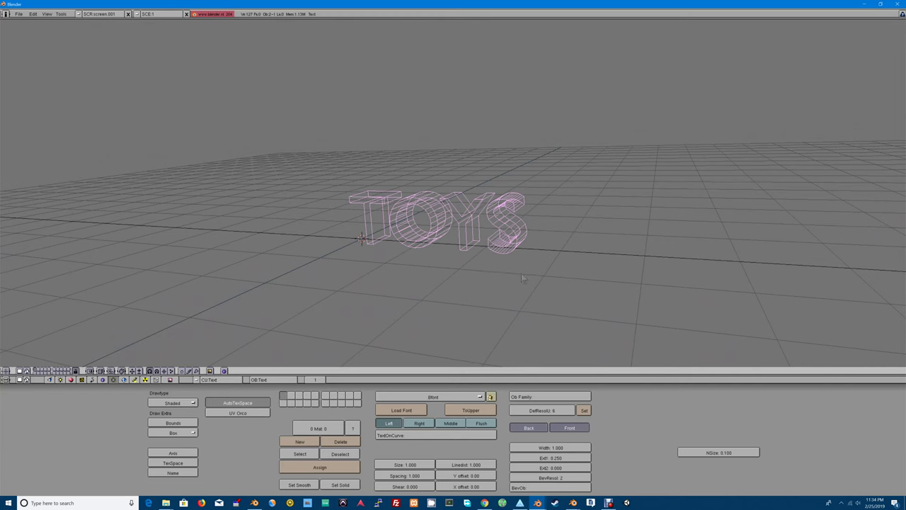
Step: Bevel the TOYS text with Ext2 0.070 and bevel resolution 2, and reduce its Ext1 depth to 0.110
{"action": "left_click", "coordinate": [539, 478]}
{"action": "left_click", "coordinate": [576, 468]}
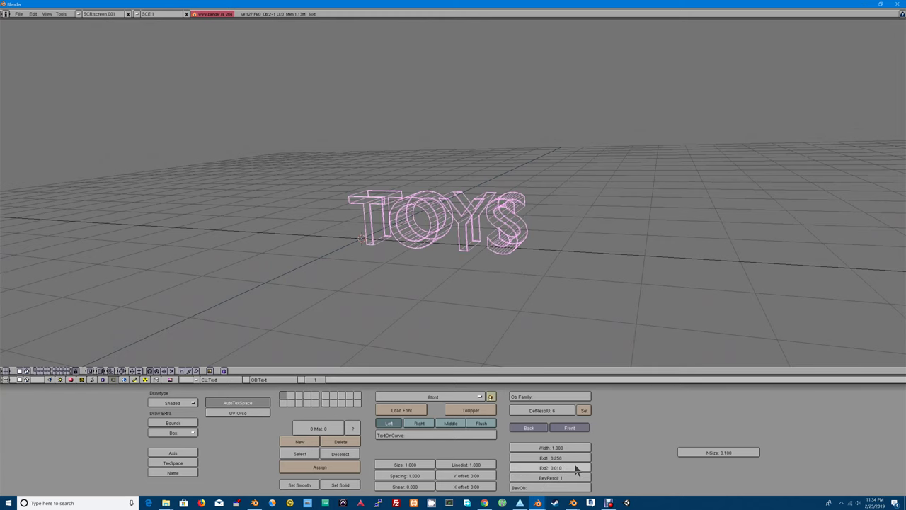
{"action": "left_click", "coordinate": [576, 468]}
{"action": "left_click", "coordinate": [576, 468]}
{"action": "left_click", "coordinate": [576, 477]}
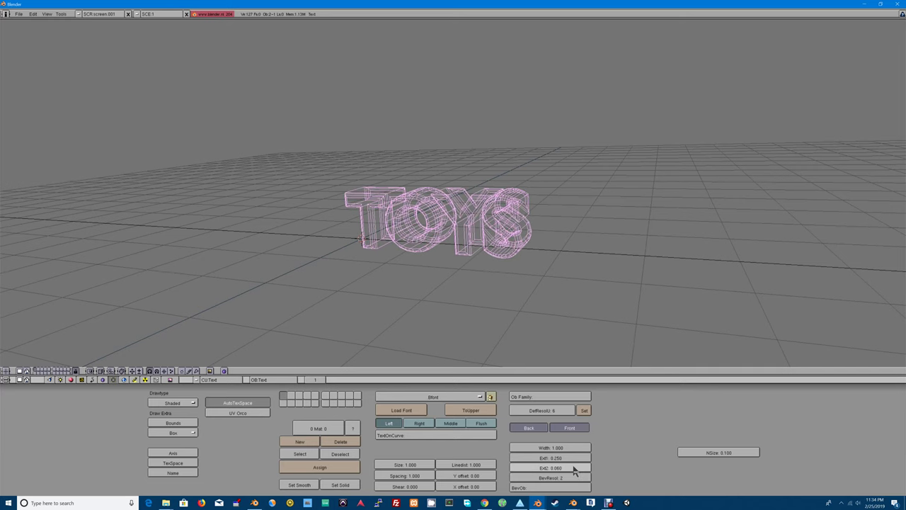
{"action": "left_click", "coordinate": [575, 469]}
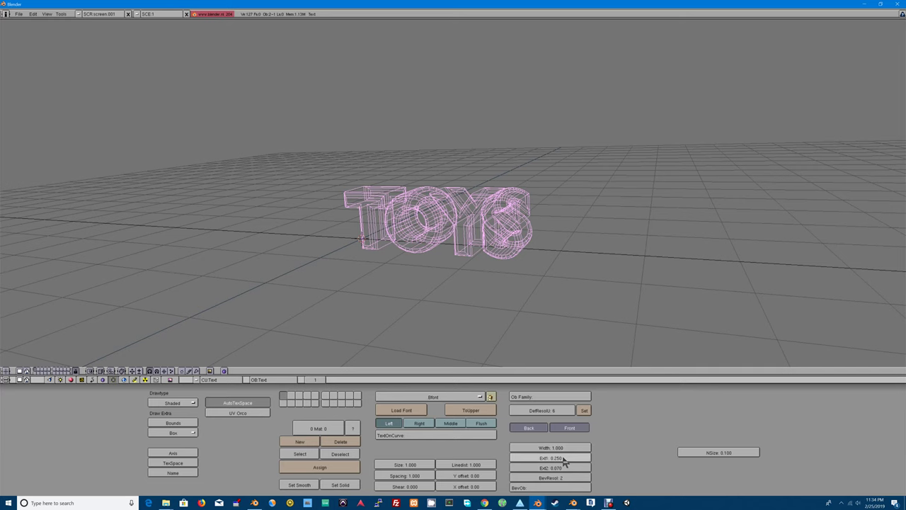
{"action": "left_click_drag", "start_coordinate": [566, 459], "coordinate": [538, 461]}
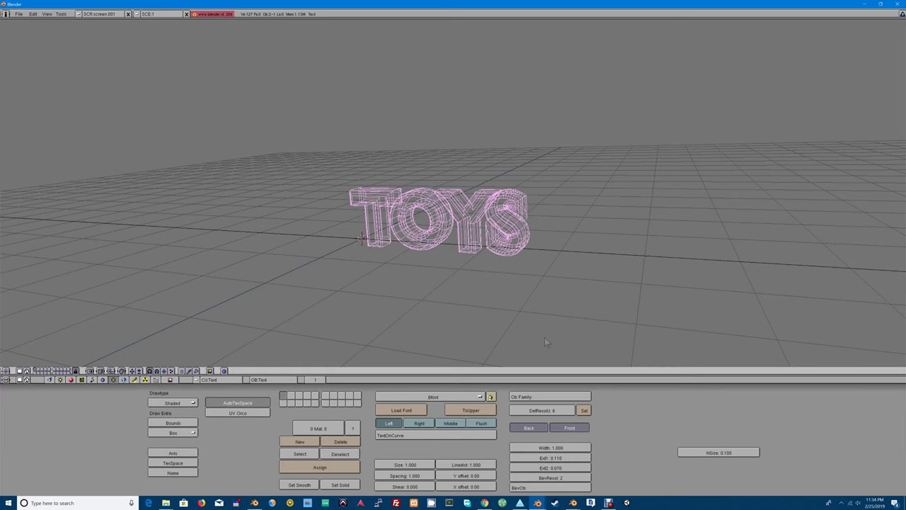
Step: Display the TOYS text in solid shading and convert it to a curve and from there to a mesh
{"action": "key", "text": "z"}
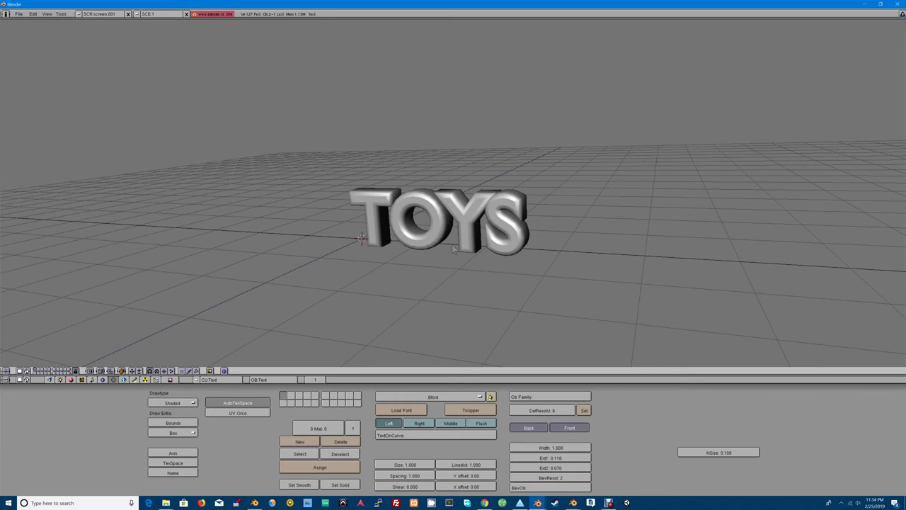
{"action": "key", "text": "alt+c"}
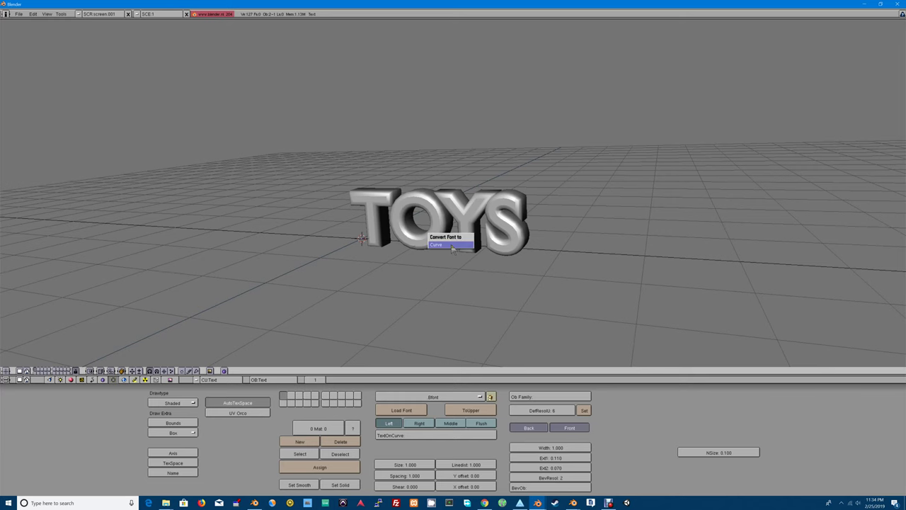
{"action": "left_click", "coordinate": [453, 246]}
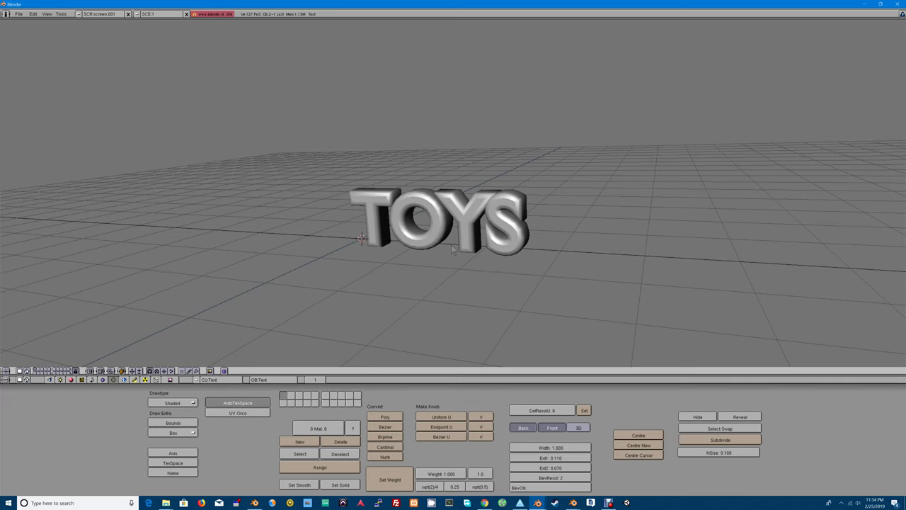
{"action": "key", "text": "alt+c"}
{"action": "left_click", "coordinate": [451, 246]}
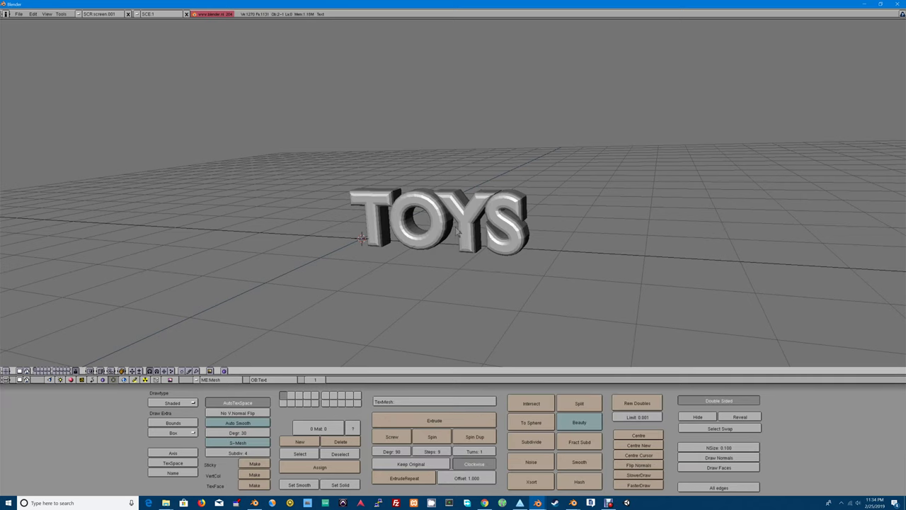
Step: Apply Set Smooth to all faces of the TOYS mesh
{"action": "key", "text": "Tab"}
{"action": "key", "text": "a"}
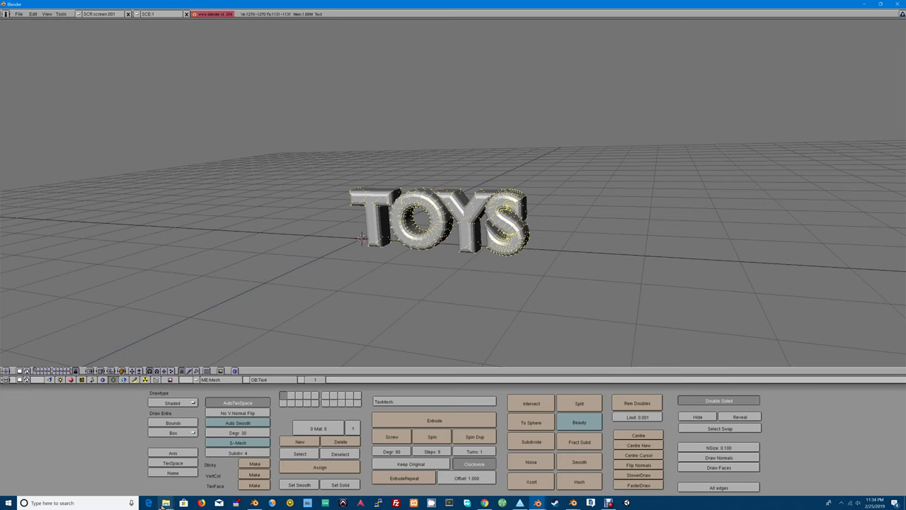
{"action": "left_click", "coordinate": [244, 424]}
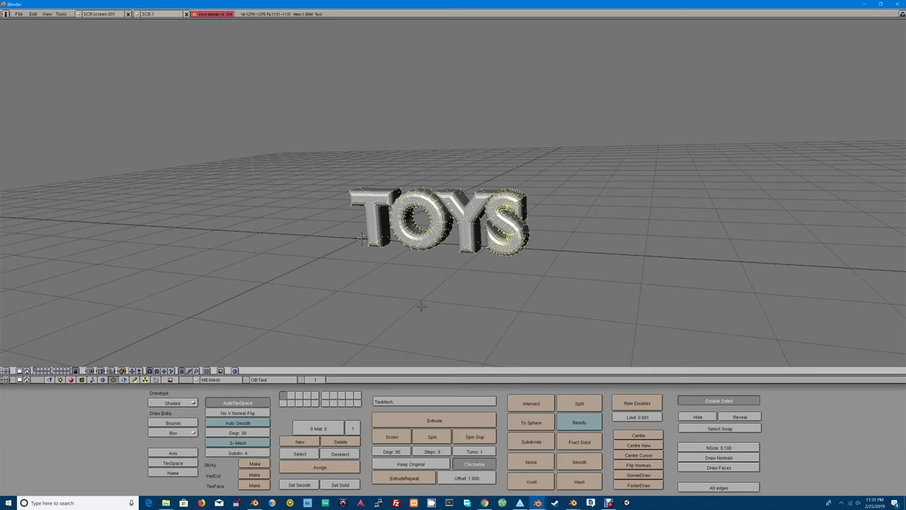
{"action": "key", "text": "Tab"}
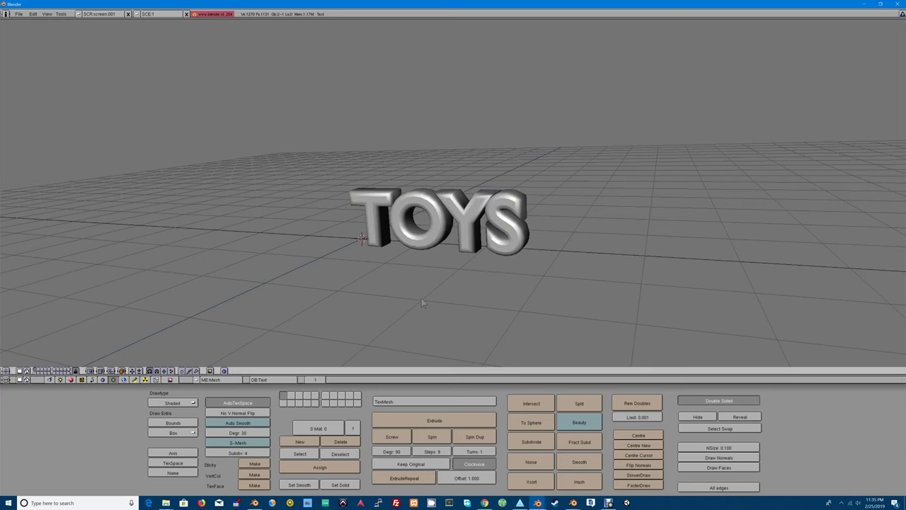
{"action": "left_click", "coordinate": [303, 484]}
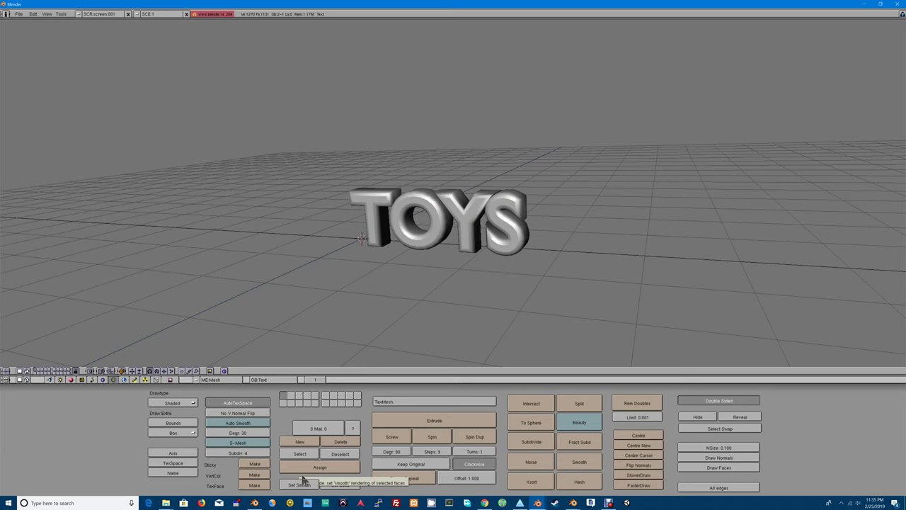
Step: Remove the doubled vertices from the entire TOYS mesh with a merge limit of 0.001
{"action": "key", "text": "Tab"}
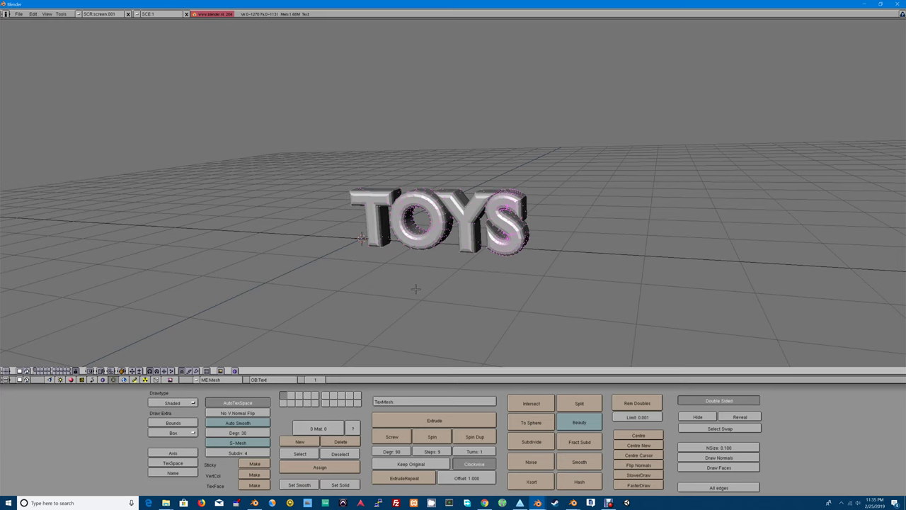
{"action": "key", "text": "a"}
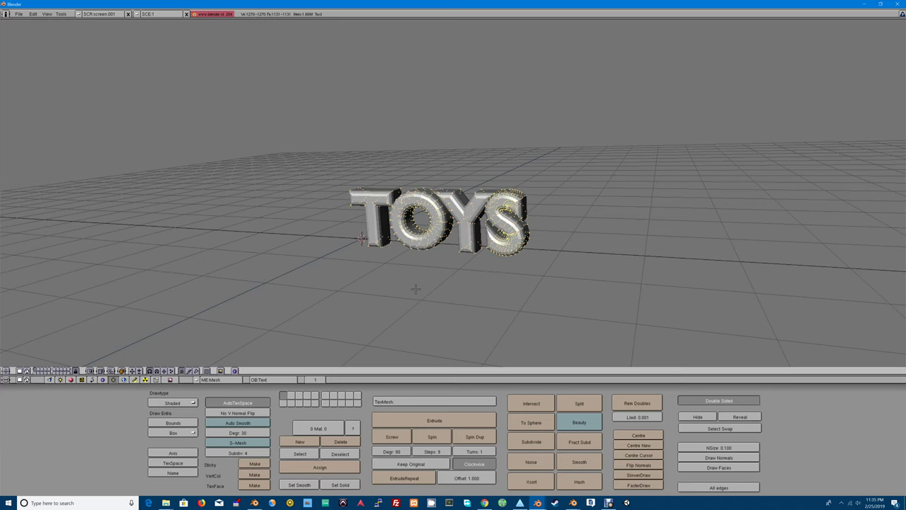
{"action": "left_click", "coordinate": [469, 464]}
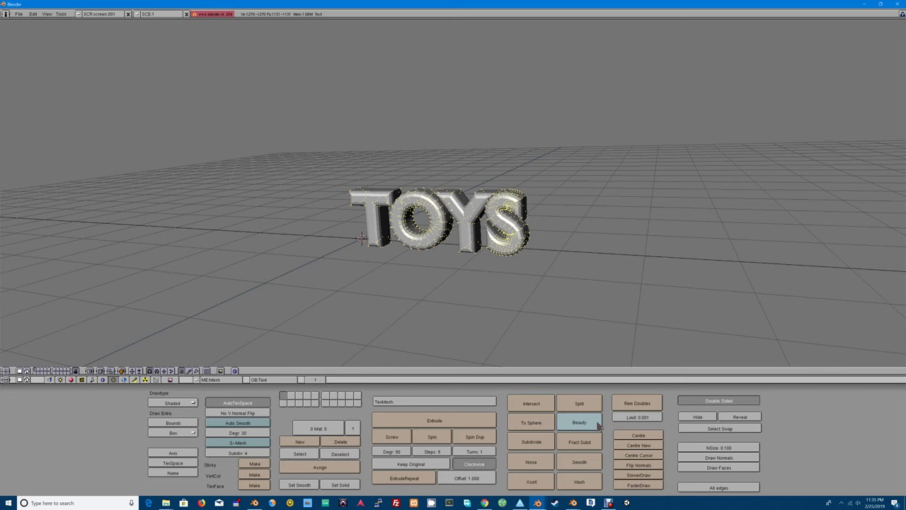
{"action": "left_click", "coordinate": [644, 403]}
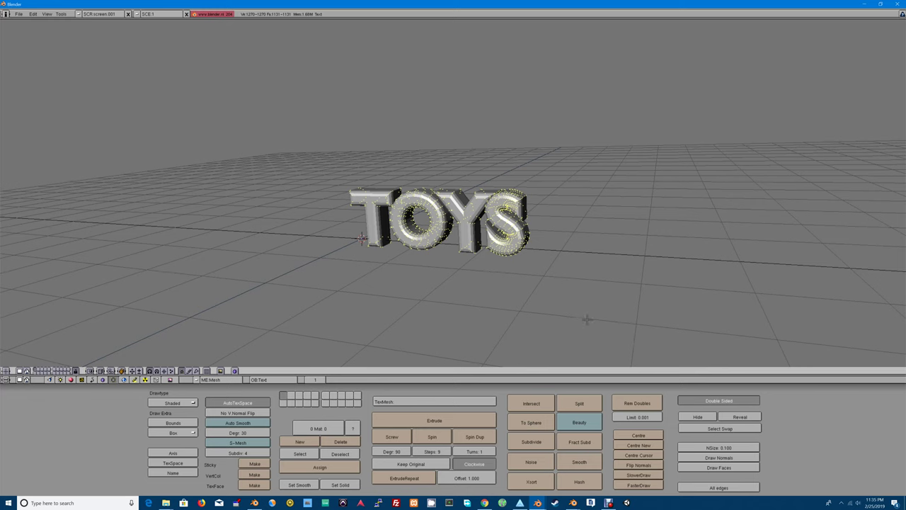
{"action": "key", "text": "Tab"}
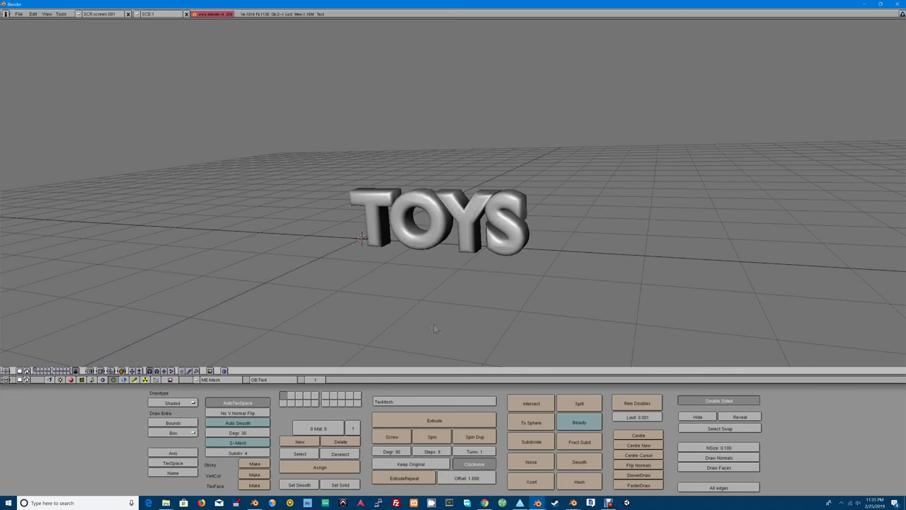
Step: Remove doubled vertices from the entire TOYS mesh again, with the merge limit set to 0.013
{"action": "key", "text": "Tab"}
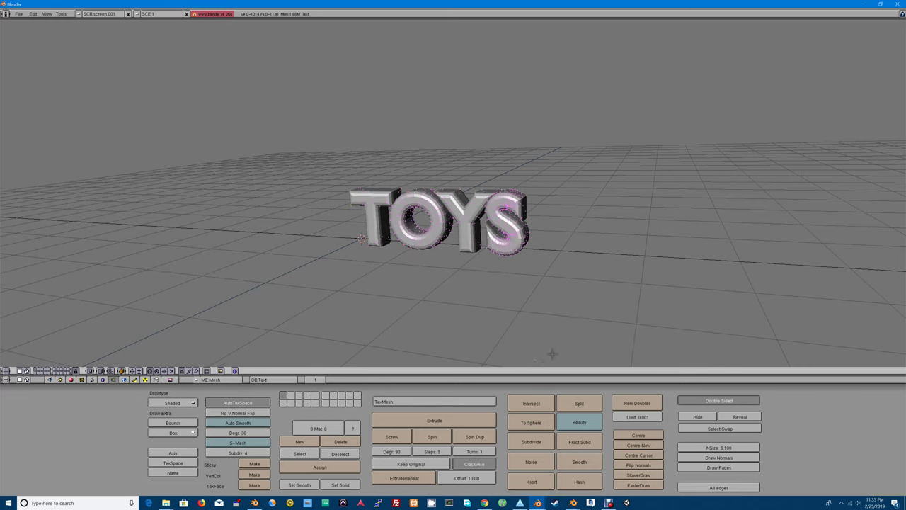
{"action": "key", "text": "a"}
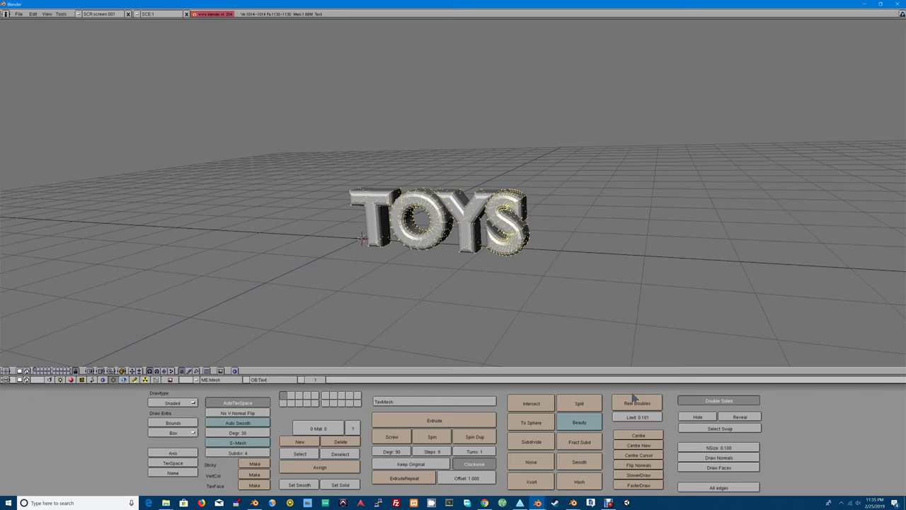
{"action": "left_click", "coordinate": [630, 417]}
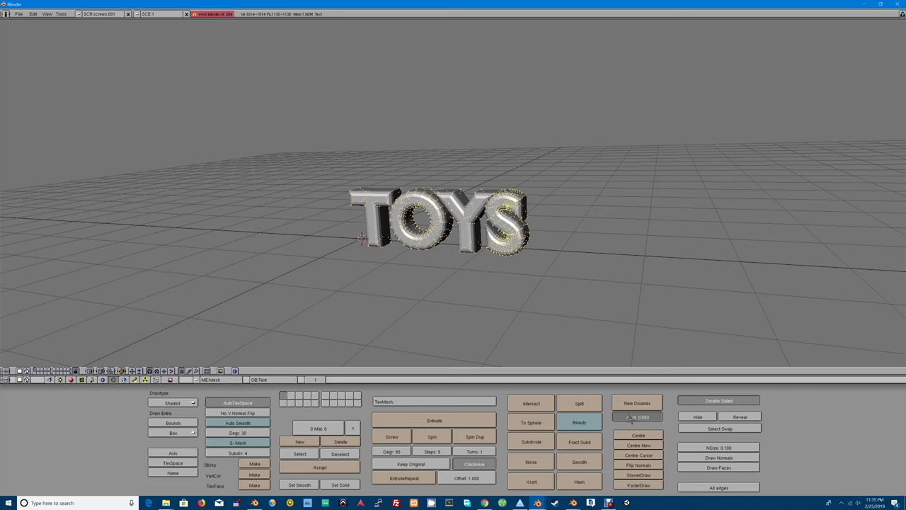
{"action": "left_click", "coordinate": [630, 417]}
{"action": "left_click_drag", "start_coordinate": [630, 419], "coordinate": [612, 415]}
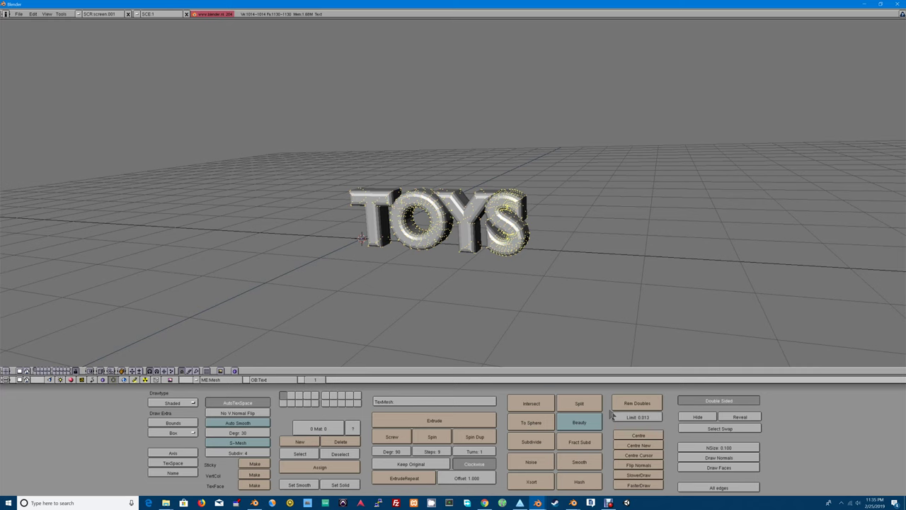
{"action": "left_click", "coordinate": [626, 403]}
{"action": "key", "text": "Tab"}
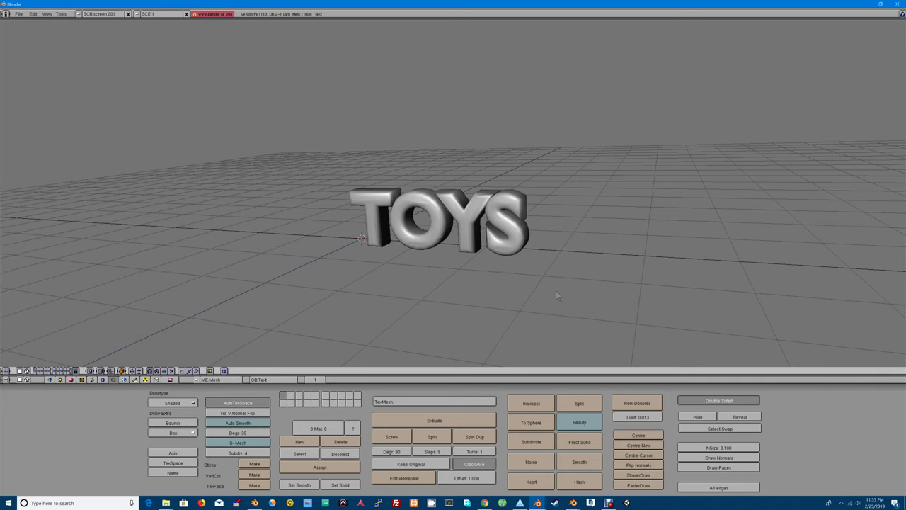
Step: Examine the smooth shading and wireframe structure of the TOYS letters close up and from several angles
{"action": "middle_click_drag", "start_coordinate": [498, 276], "coordinate": [450, 288]}
{"action": "scroll", "coordinate": [490, 273], "scroll_direction": "up", "scroll_amount": 6}
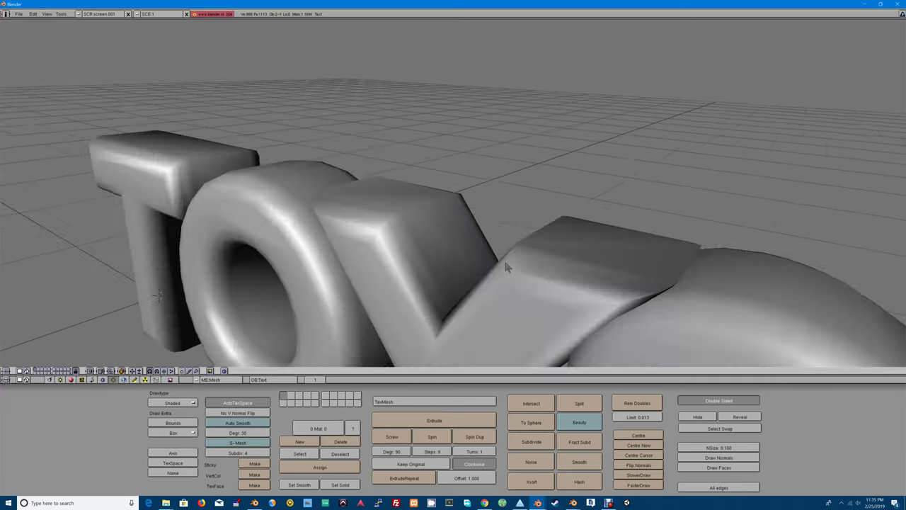
{"action": "scroll", "coordinate": [494, 263], "scroll_direction": "down", "scroll_amount": 3}
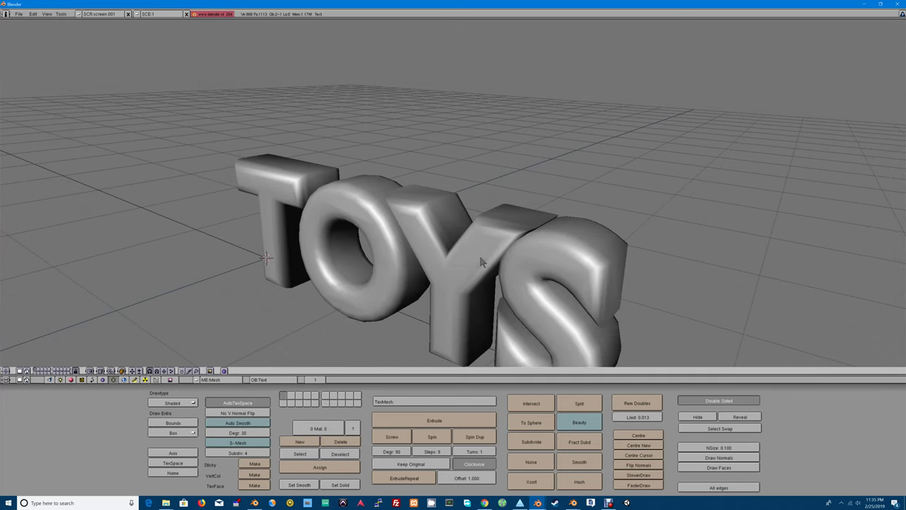
{"action": "key", "text": "z"}
{"action": "key", "text": "Tab"}
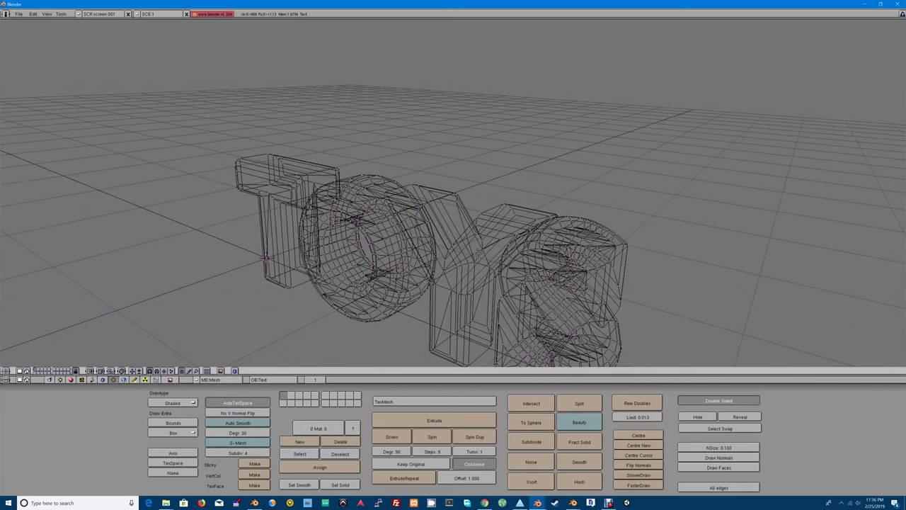
{"action": "middle_click_drag", "start_coordinate": [474, 252], "coordinate": [411, 253]}
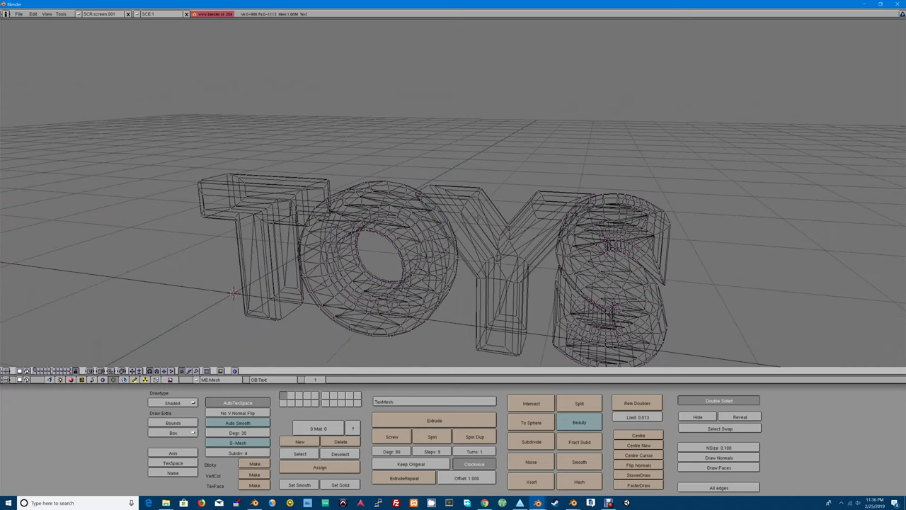
{"action": "key", "text": "Tab"}
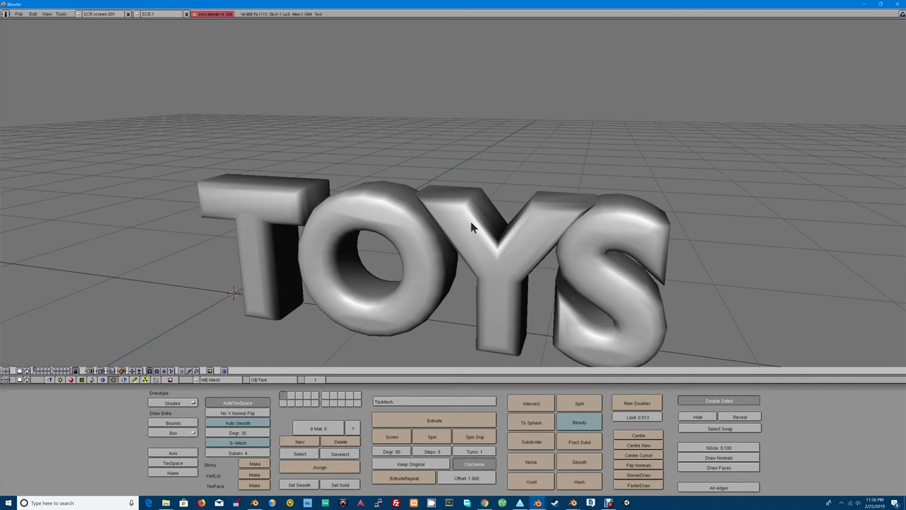
{"action": "middle_click_drag", "start_coordinate": [433, 245], "coordinate": [453, 258]}
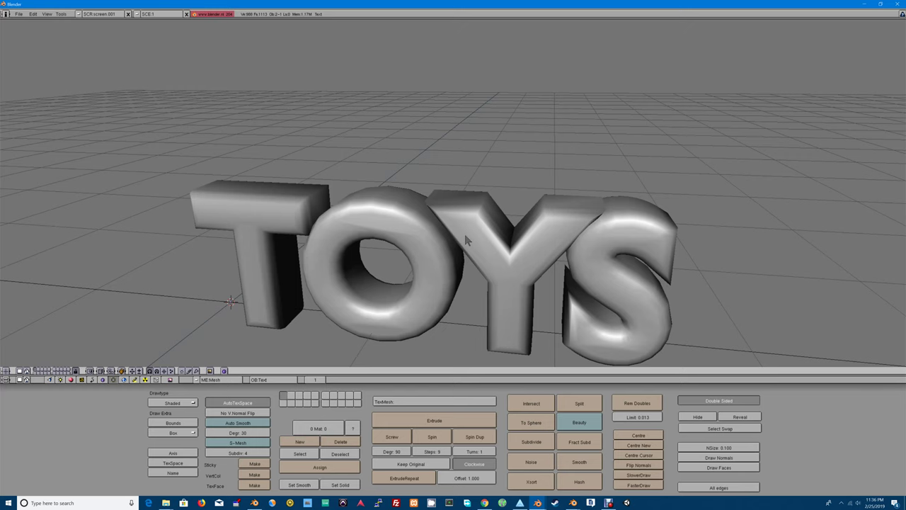
{"action": "middle_click_drag", "start_coordinate": [465, 241], "coordinate": [522, 212]}
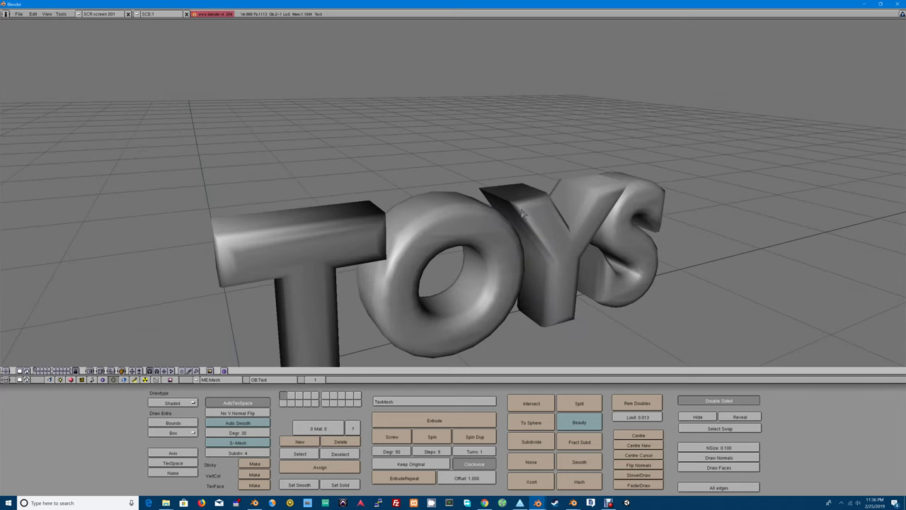
{"action": "mouse_move", "coordinate": [555, 237]}
{"action": "middle_mouse_down"}
{"action": "mouse_move", "coordinate": [479, 248]}
{"action": "mouse_move", "coordinate": [458, 230]}
{"action": "mouse_move", "coordinate": [462, 210]}
{"action": "mouse_move", "coordinate": [414, 226]}
{"action": "middle_mouse_up"}
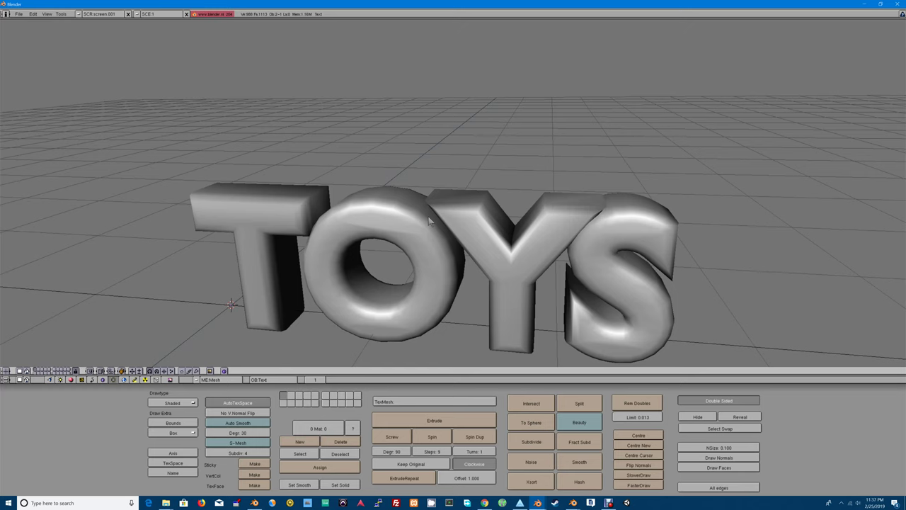
{"action": "middle_click_drag", "start_coordinate": [428, 221], "coordinate": [534, 226]}
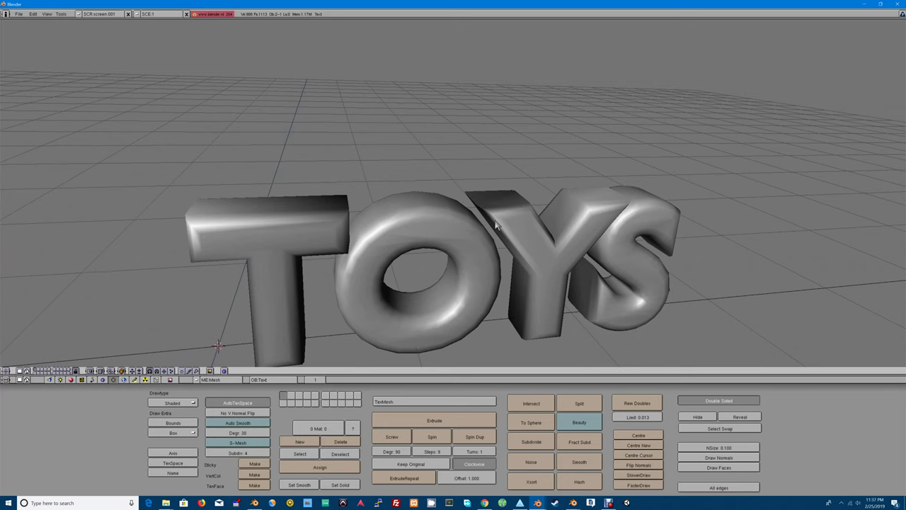
{"action": "middle_click_drag", "start_coordinate": [494, 225], "coordinate": [457, 242]}
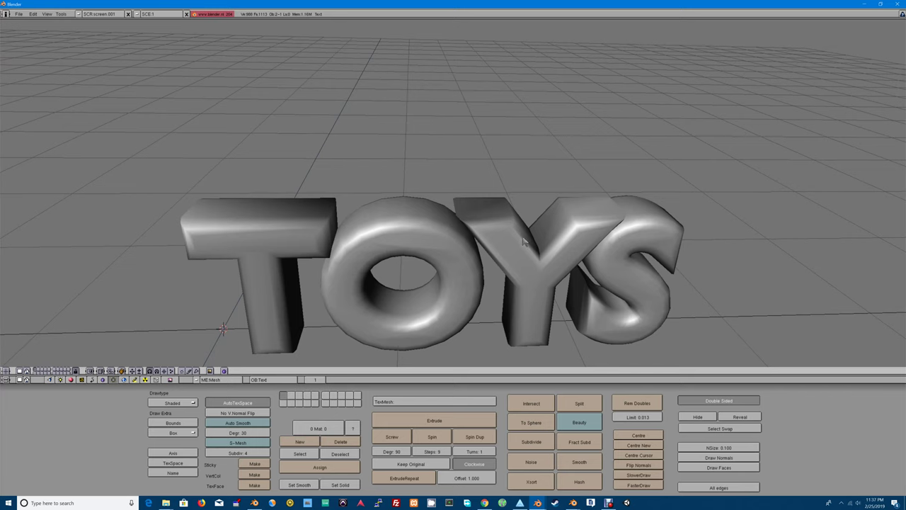
{"action": "middle_click_drag", "start_coordinate": [456, 234], "coordinate": [496, 211]}
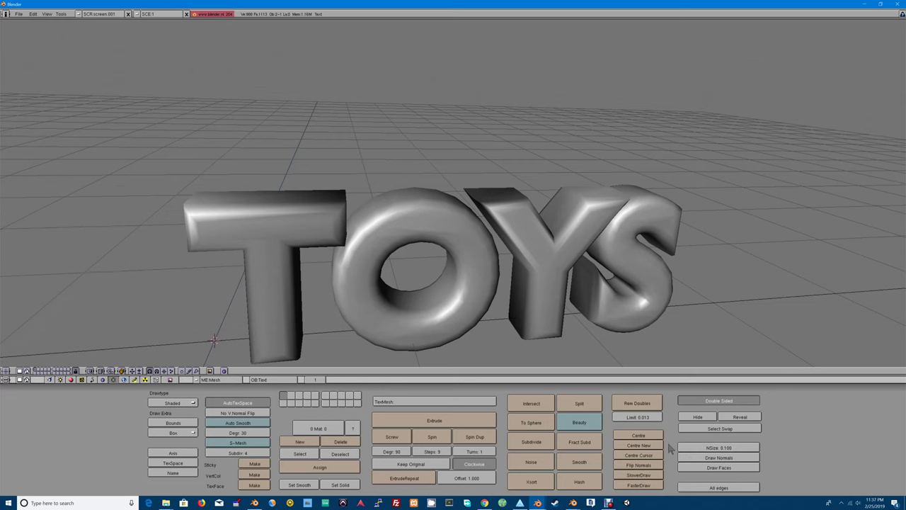
Step: Turn on Draw Normals for the TOYS mesh, set NSize to 1.727, and display it in wireframe in edit mode with nothing selected
{"action": "left_click", "coordinate": [700, 457]}
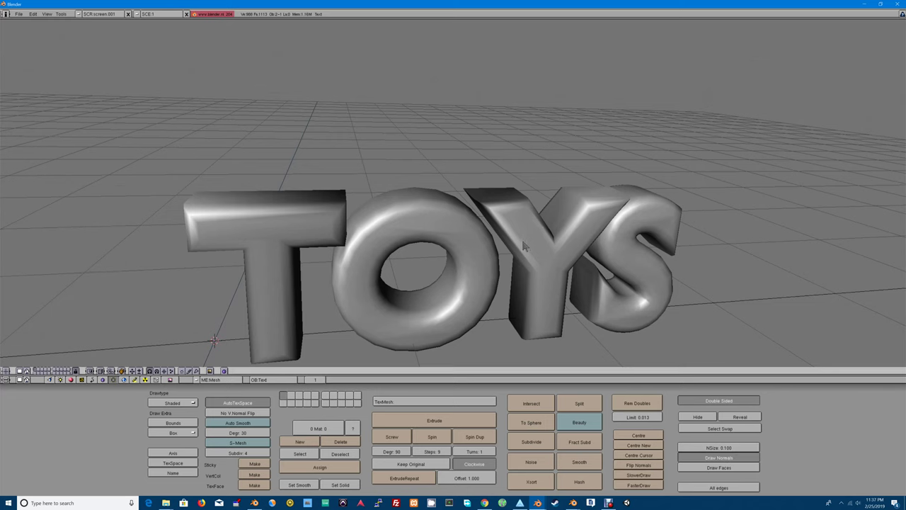
{"action": "key", "text": "Tab"}
{"action": "key", "text": "a"}
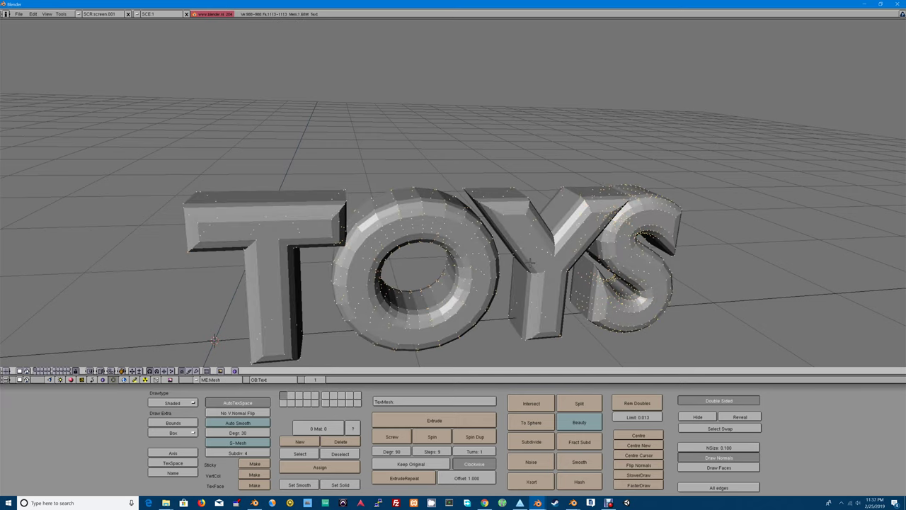
{"action": "left_click_drag", "start_coordinate": [721, 448], "coordinate": [886, 436]}
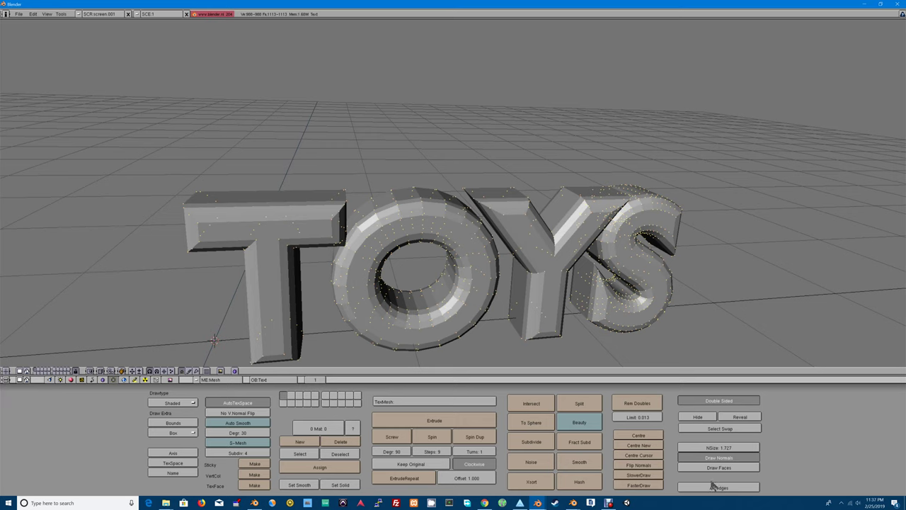
{"action": "left_click", "coordinate": [723, 458]}
{"action": "left_click", "coordinate": [727, 465]}
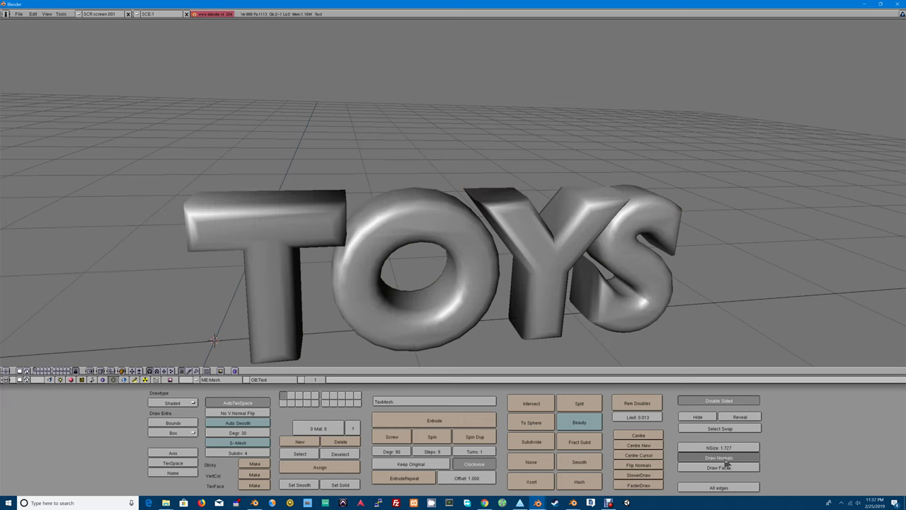
{"action": "left_click", "coordinate": [728, 466]}
{"action": "key", "text": "a"}
{"action": "key", "text": "z"}
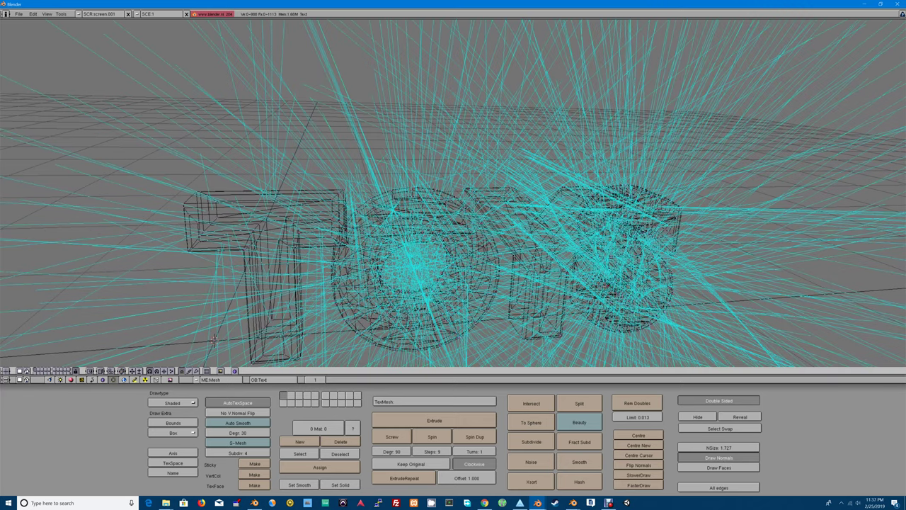
Step: Reduce the display size of the TOYS mesh normals to 0.138, keeping Draw Normals enabled
{"action": "left_click_drag", "start_coordinate": [721, 447], "coordinate": [617, 453]}
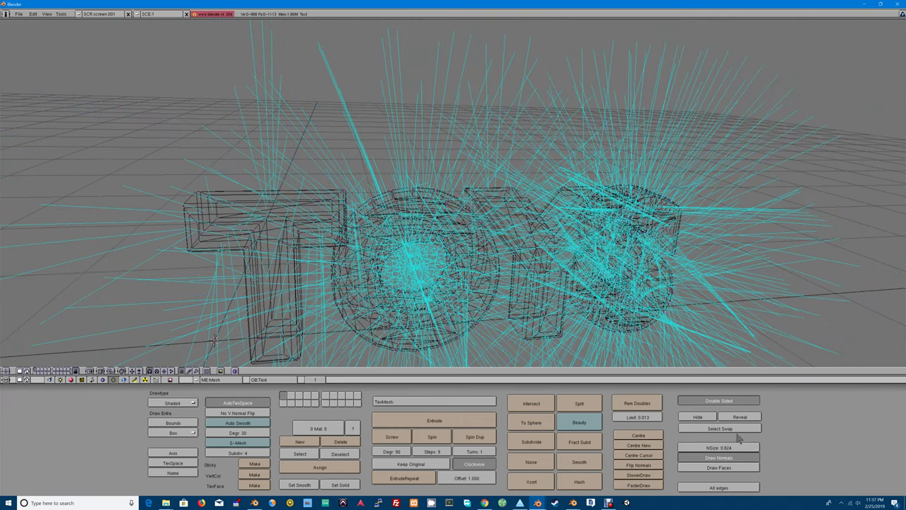
{"action": "left_click_drag", "start_coordinate": [702, 451], "coordinate": [729, 449]}
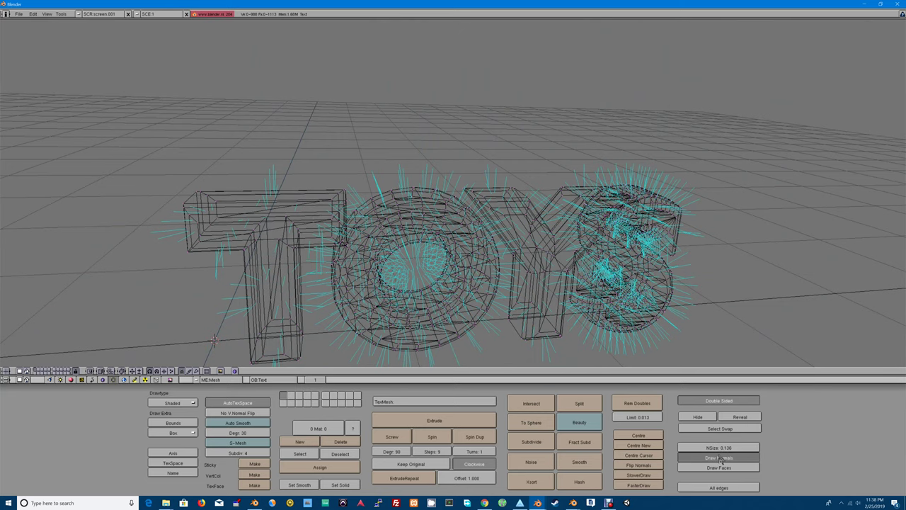
{"action": "left_click", "coordinate": [717, 458]}
{"action": "left_click", "coordinate": [716, 458]}
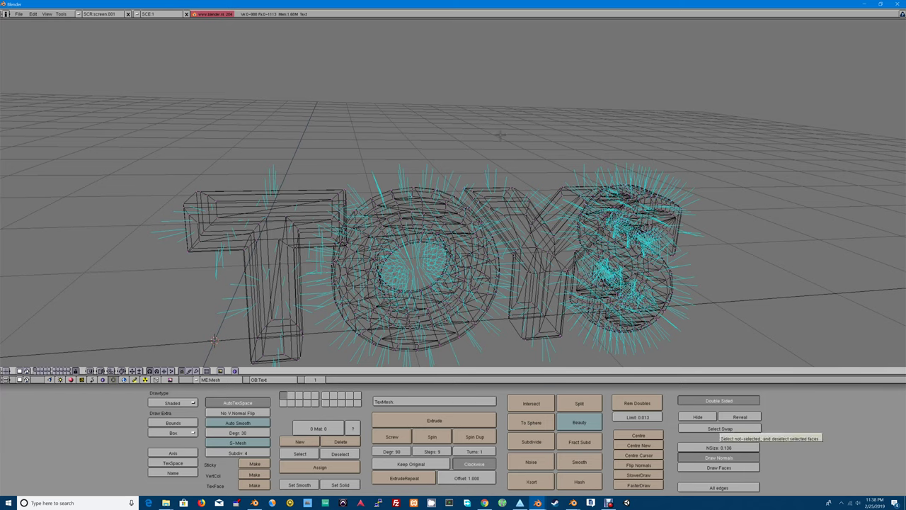
Step: Examine the normals along the upper edges of the O and Y up close, comparing wireframe with solid shading
{"action": "middle_click_drag", "start_coordinate": [513, 150], "coordinate": [371, 161]}
{"action": "scroll", "coordinate": [432, 159], "scroll_direction": "up", "scroll_amount": 8}
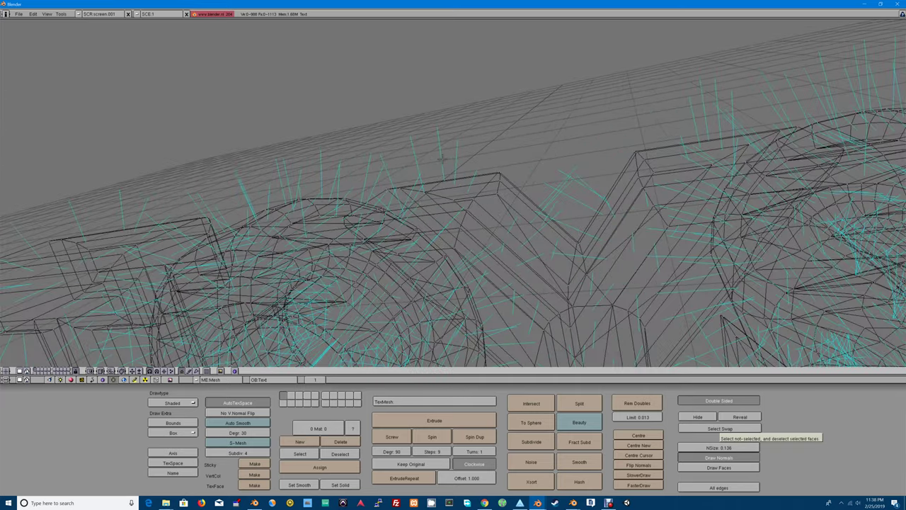
{"action": "middle_click_drag", "start_coordinate": [452, 154], "coordinate": [454, 199]}
{"action": "key", "text": "z"}
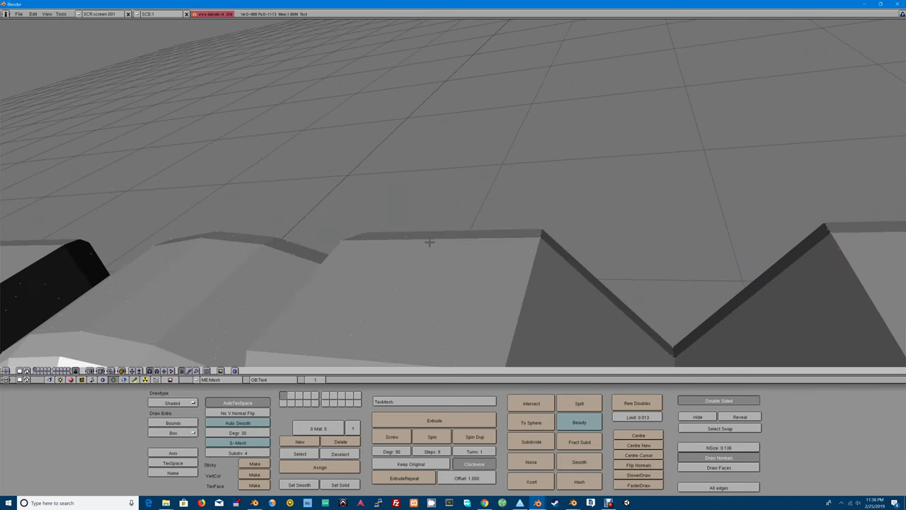
{"action": "key", "text": "z"}
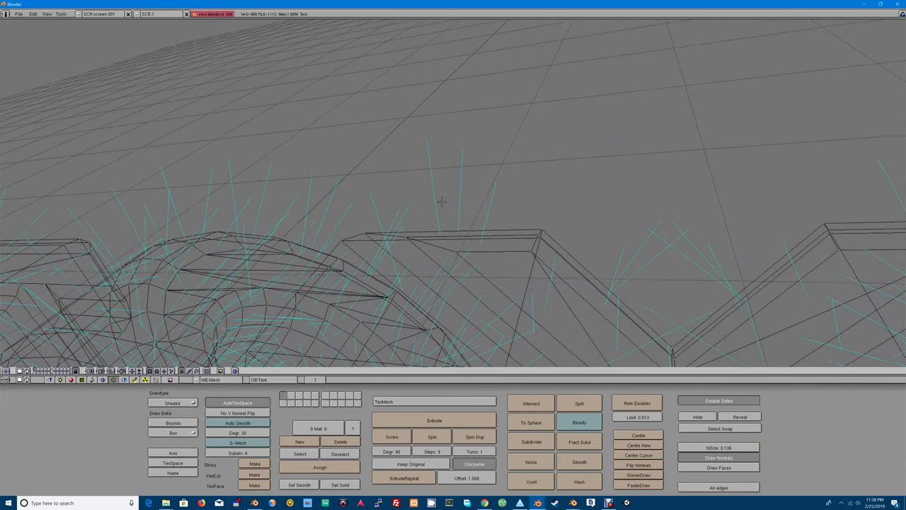
{"action": "mouse_move", "coordinate": [441, 203]}
{"action": "middle_mouse_down"}
{"action": "mouse_move", "coordinate": [409, 240]}
{"action": "mouse_move", "coordinate": [374, 253]}
{"action": "mouse_move", "coordinate": [445, 208]}
{"action": "middle_mouse_up"}
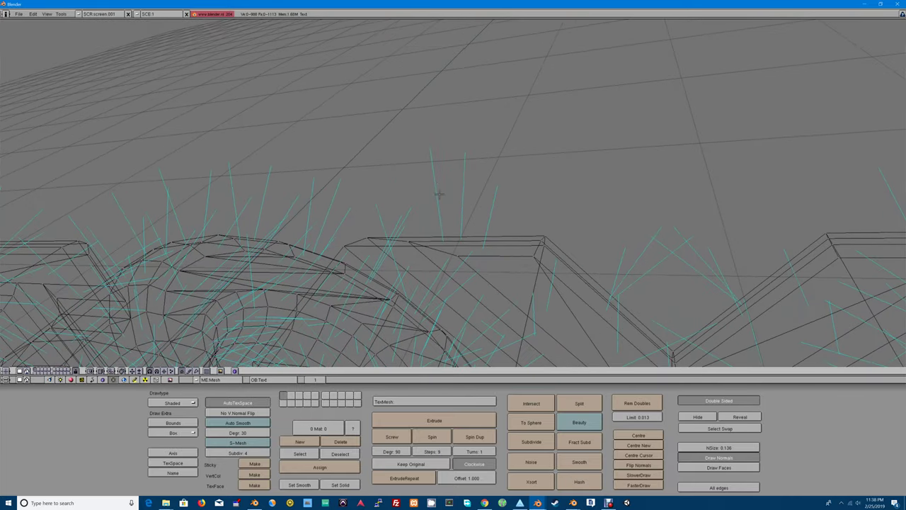
{"action": "middle_click_drag", "start_coordinate": [438, 256], "coordinate": [469, 248]}
Step: Examine the normals of the whole lettering from several angles, then the Y's upper bevel up close in wireframe and solid shading
{"action": "scroll", "coordinate": [469, 248], "scroll_direction": "down", "scroll_amount": 5}
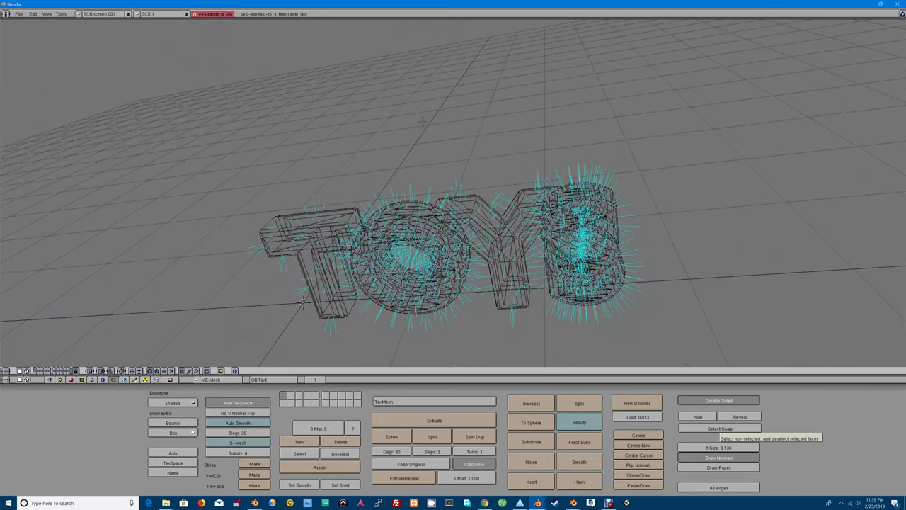
{"action": "middle_click_drag", "start_coordinate": [429, 137], "coordinate": [453, 205]}
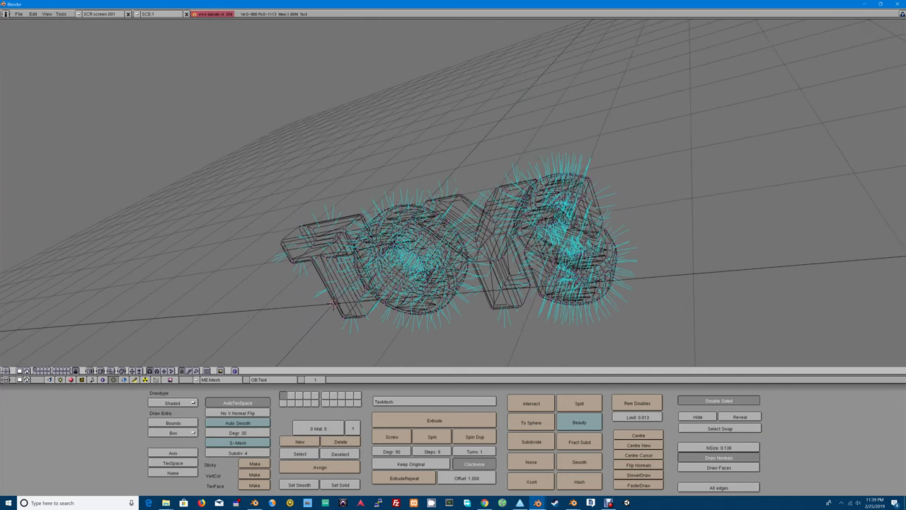
{"action": "middle_click_drag", "start_coordinate": [554, 211], "coordinate": [535, 181]}
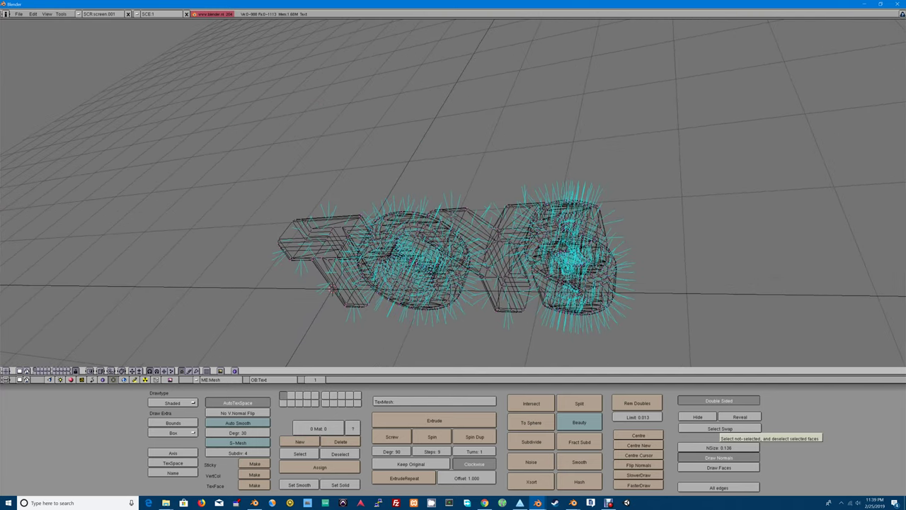
{"action": "middle_click_drag", "start_coordinate": [495, 213], "coordinate": [454, 202]}
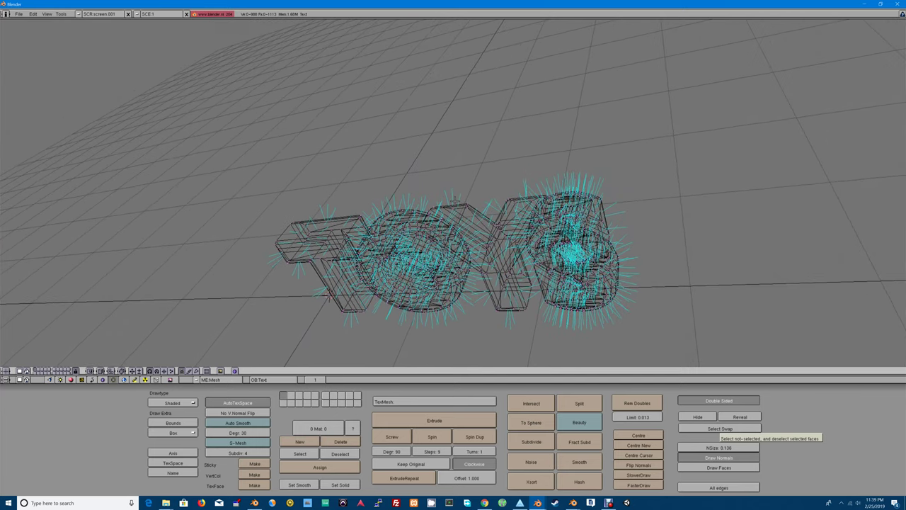
{"action": "scroll", "coordinate": [453, 206], "scroll_direction": "up", "scroll_amount": 5}
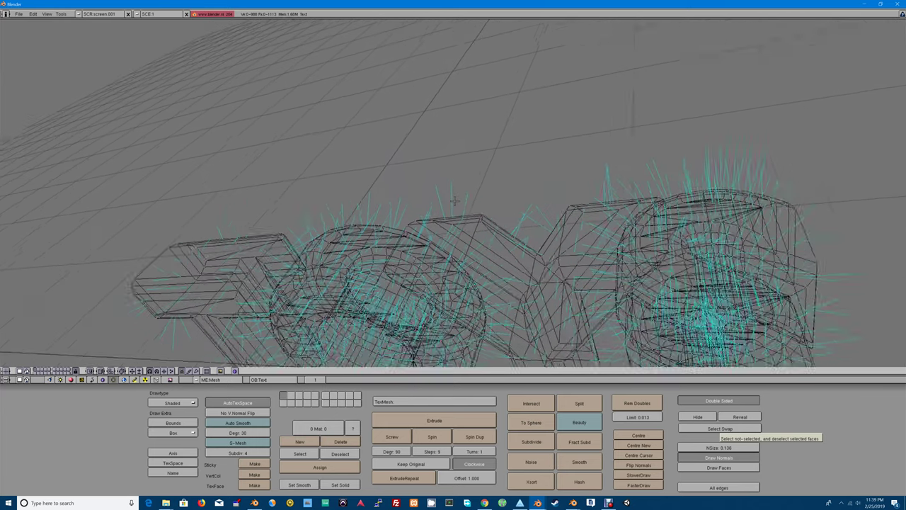
{"action": "scroll", "coordinate": [447, 207], "scroll_direction": "up", "scroll_amount": 2}
{"action": "scroll", "coordinate": [448, 207], "scroll_direction": "up", "scroll_amount": 2}
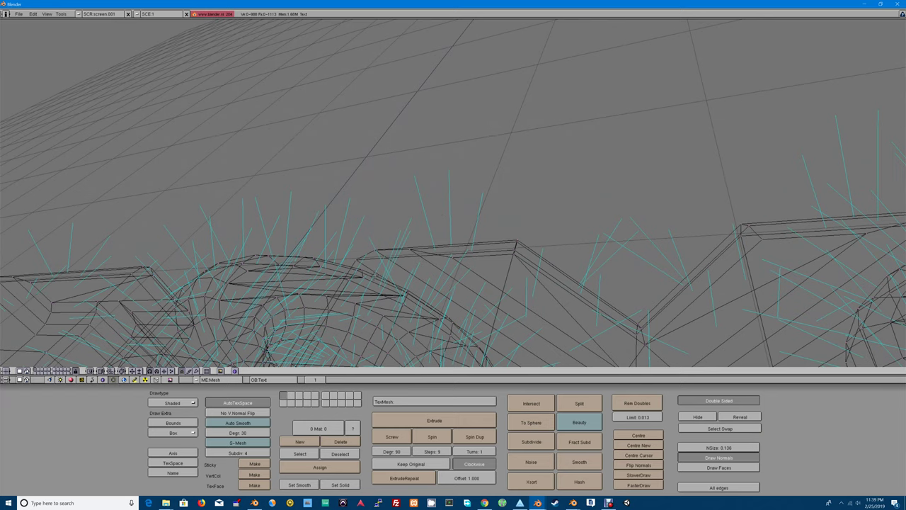
{"action": "key", "text": "z"}
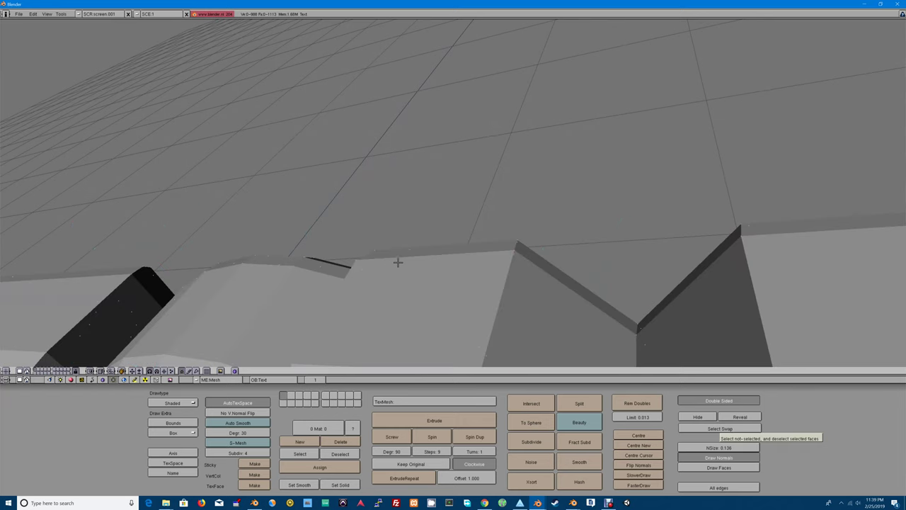
Step: Examine the upper bevels of the O and Y up close, comparing wireframe normals with the smooth solid shading
{"action": "key", "text": "z"}
{"action": "middle_click_drag", "start_coordinate": [399, 260], "coordinate": [448, 258]}
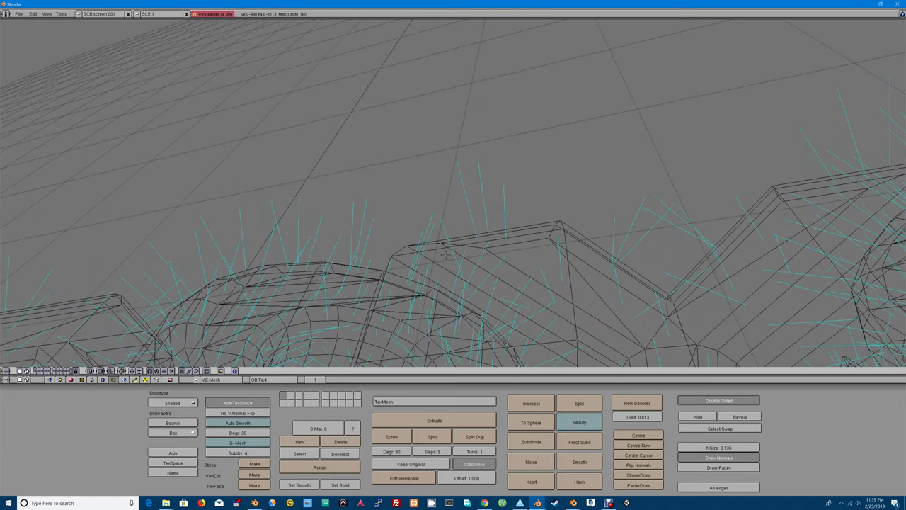
{"action": "key", "text": "Tab"}
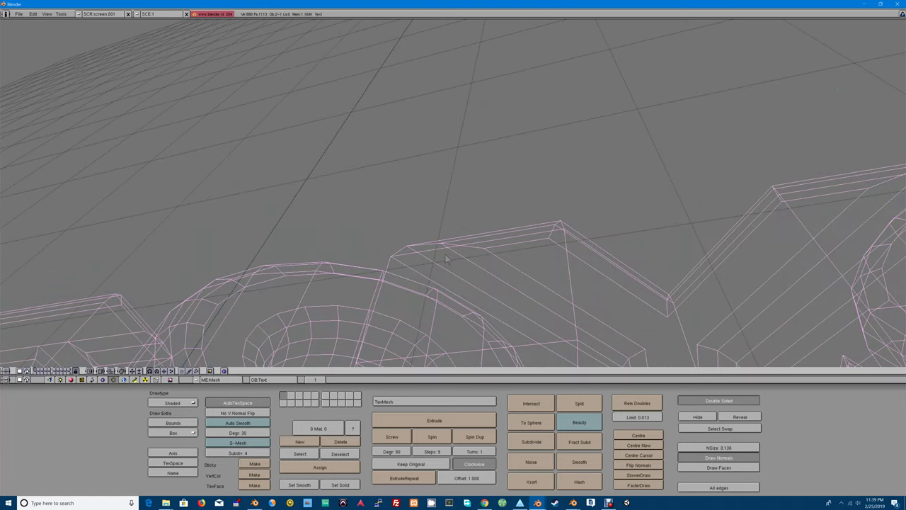
{"action": "key", "text": "z"}
{"action": "mouse_move", "coordinate": [450, 251]}
{"action": "middle_mouse_down"}
{"action": "mouse_move", "coordinate": [409, 266]}
{"action": "mouse_move", "coordinate": [379, 262]}
{"action": "mouse_move", "coordinate": [369, 276]}
{"action": "middle_mouse_up"}
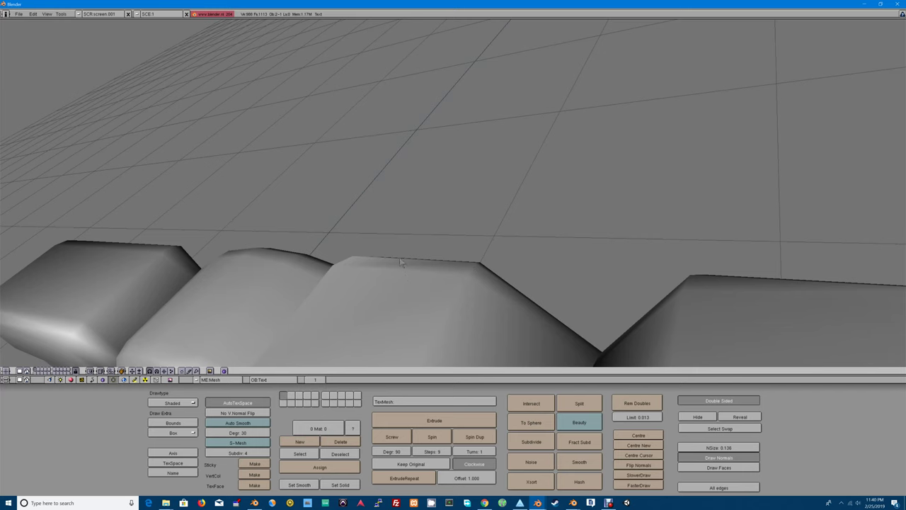
{"action": "middle_click_drag", "start_coordinate": [405, 287], "coordinate": [505, 266]}
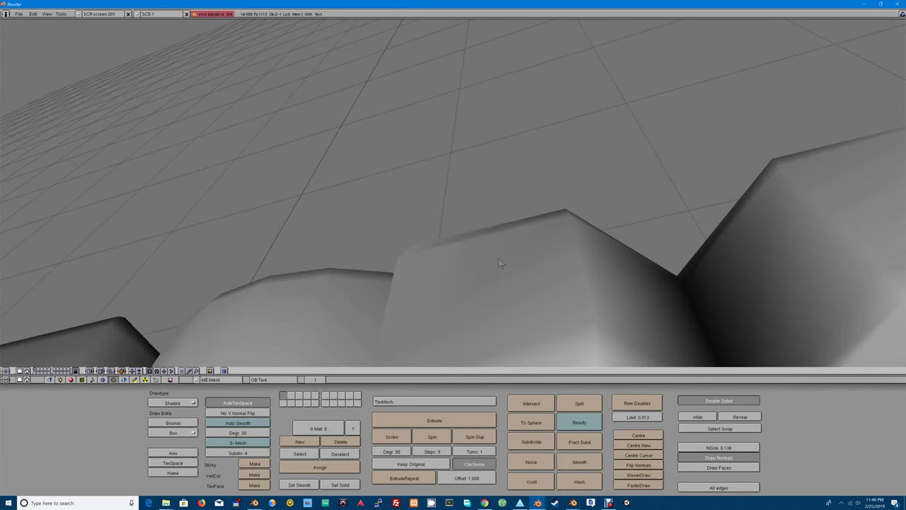
{"action": "key", "text": "z"}
{"action": "key", "text": "z"}
{"action": "key", "text": "Tab"}
Step: Compare the faceted edit-mode display of the O and Y bevels with their smooth shading from several angles, ending on the whole lettering
{"action": "middle_click_drag", "start_coordinate": [500, 253], "coordinate": [558, 279]}
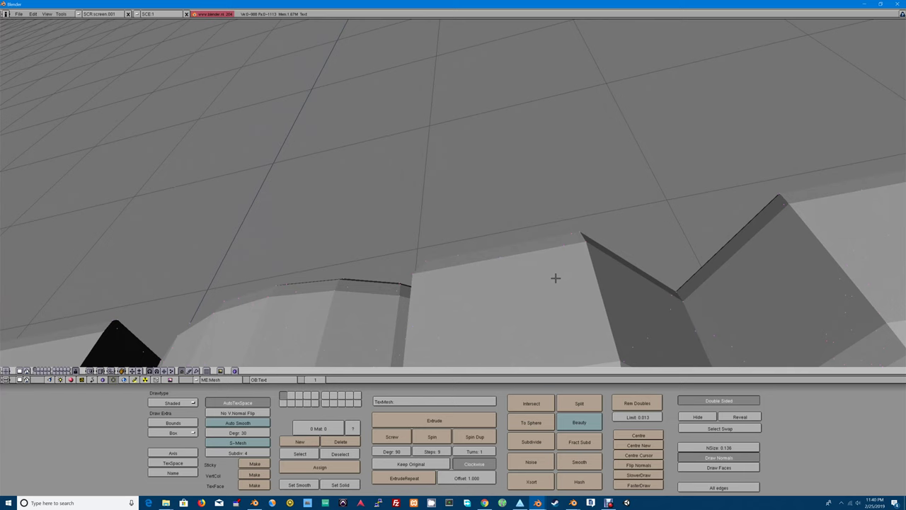
{"action": "key", "text": "Tab"}
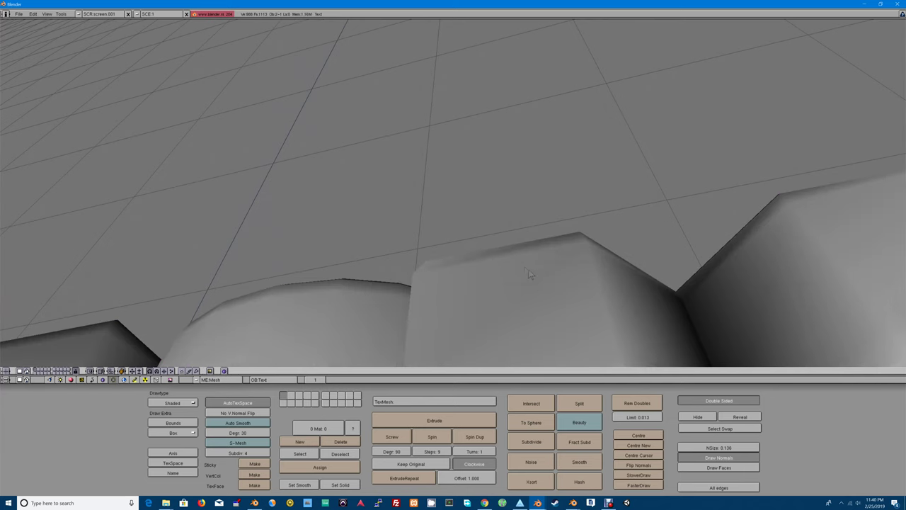
{"action": "key", "text": "Tab"}
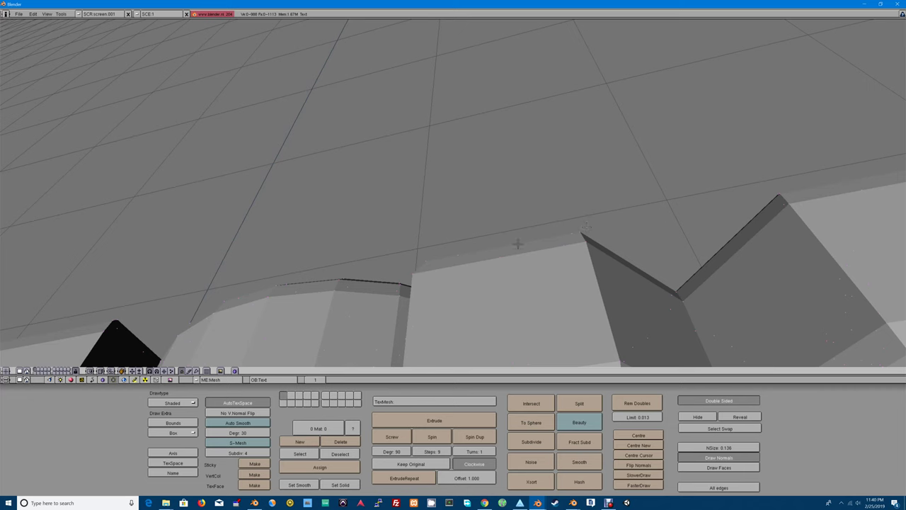
{"action": "left_click", "coordinate": [502, 247]}
{"action": "middle_click_drag", "start_coordinate": [610, 212], "coordinate": [550, 299]}
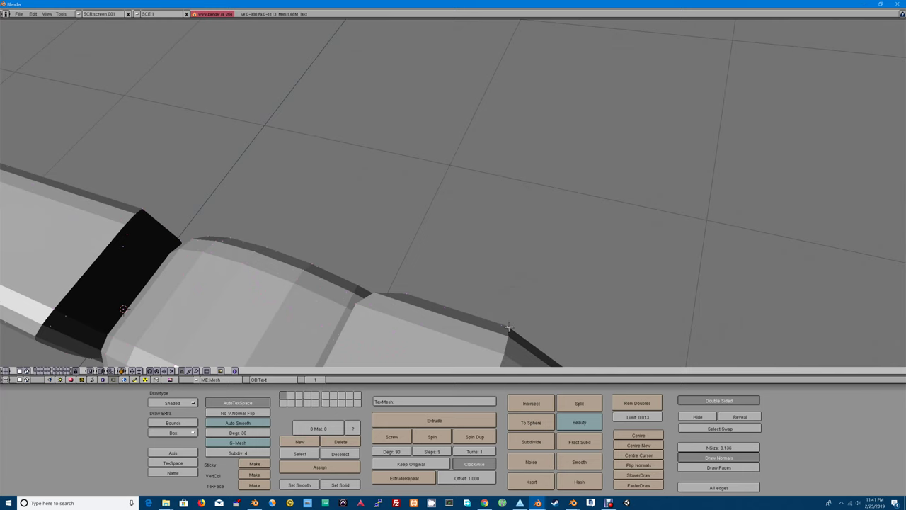
{"action": "middle_click_drag", "start_coordinate": [548, 306], "coordinate": [587, 261]}
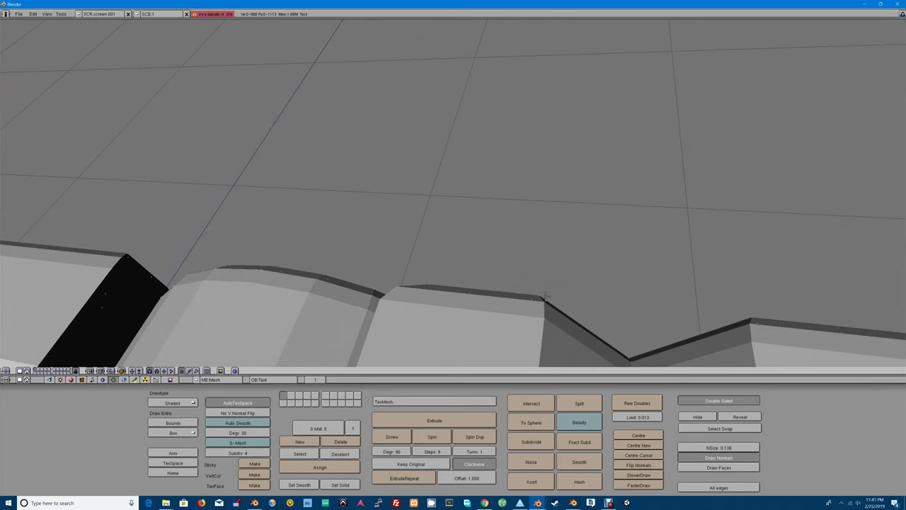
{"action": "middle_click_drag", "start_coordinate": [547, 289], "coordinate": [611, 225]}
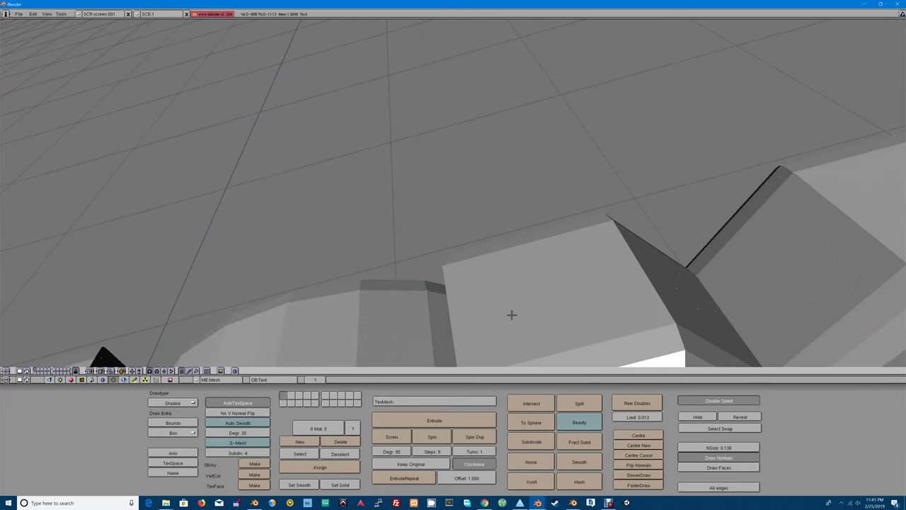
{"action": "mouse_move", "coordinate": [528, 289]}
{"action": "middle_mouse_down"}
{"action": "mouse_move", "coordinate": [608, 226]}
{"action": "mouse_move", "coordinate": [583, 261]}
{"action": "mouse_move", "coordinate": [639, 222]}
{"action": "mouse_move", "coordinate": [582, 245]}
{"action": "mouse_move", "coordinate": [573, 253]}
{"action": "mouse_move", "coordinate": [592, 249]}
{"action": "mouse_move", "coordinate": [574, 264]}
{"action": "mouse_move", "coordinate": [596, 264]}
{"action": "mouse_move", "coordinate": [488, 245]}
{"action": "mouse_move", "coordinate": [462, 201]}
{"action": "mouse_move", "coordinate": [576, 208]}
{"action": "mouse_move", "coordinate": [515, 220]}
{"action": "middle_mouse_up"}
{"action": "scroll", "coordinate": [594, 253], "scroll_direction": "down", "scroll_amount": 5}
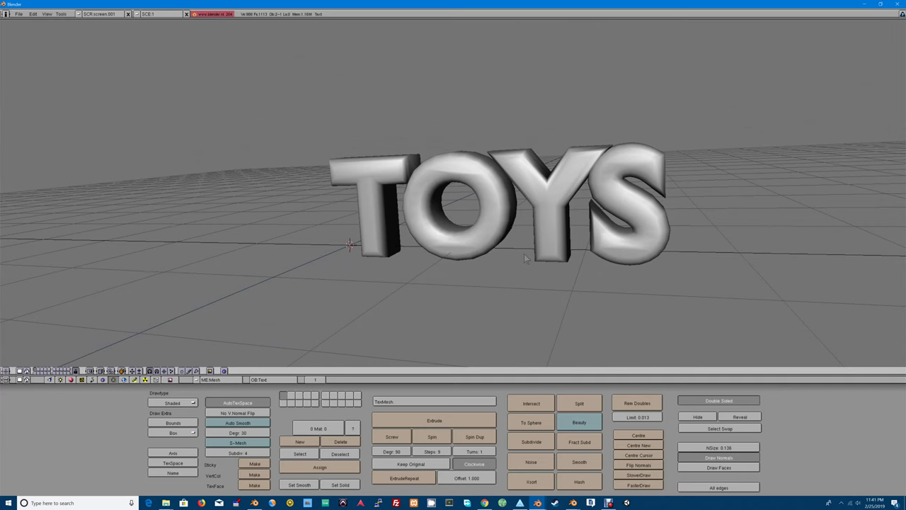
Step: Set all faces of the TOYS mesh to solid rendering in edit mode and view the lettering in object mode
{"action": "key", "text": "Tab"}
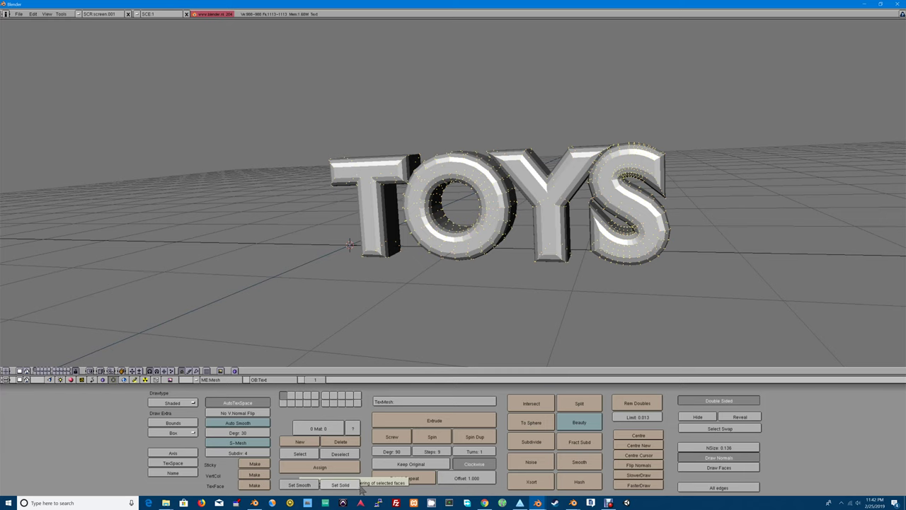
{"action": "left_click", "coordinate": [340, 485]}
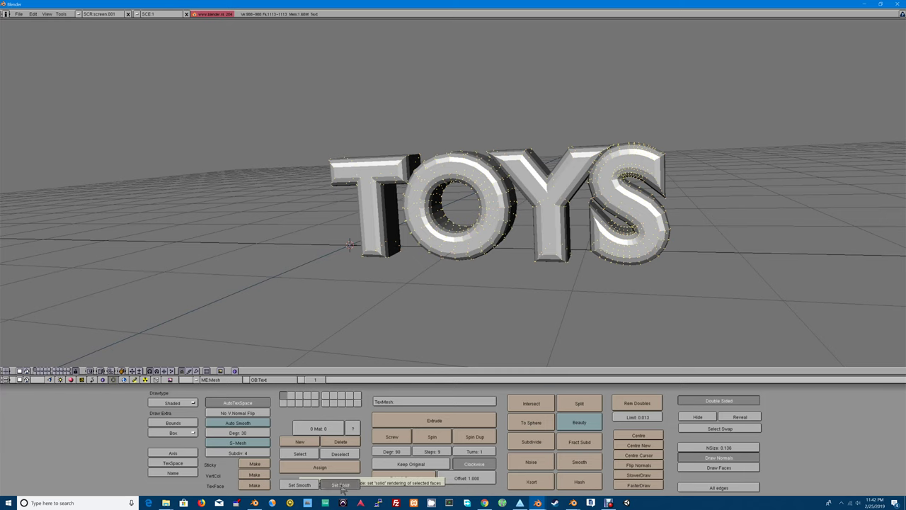
{"action": "key", "text": "Tab"}
{"action": "mouse_move", "coordinate": [535, 255]}
{"action": "middle_mouse_down"}
{"action": "mouse_move", "coordinate": [499, 278]}
{"action": "mouse_move", "coordinate": [424, 302]}
{"action": "mouse_move", "coordinate": [542, 257]}
{"action": "middle_mouse_up"}
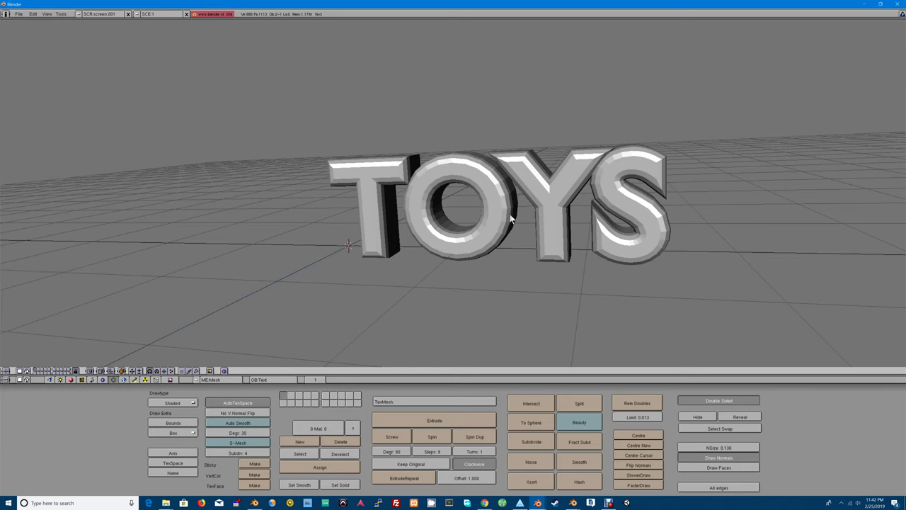
{"action": "middle_click_drag", "start_coordinate": [538, 209], "coordinate": [562, 225]}
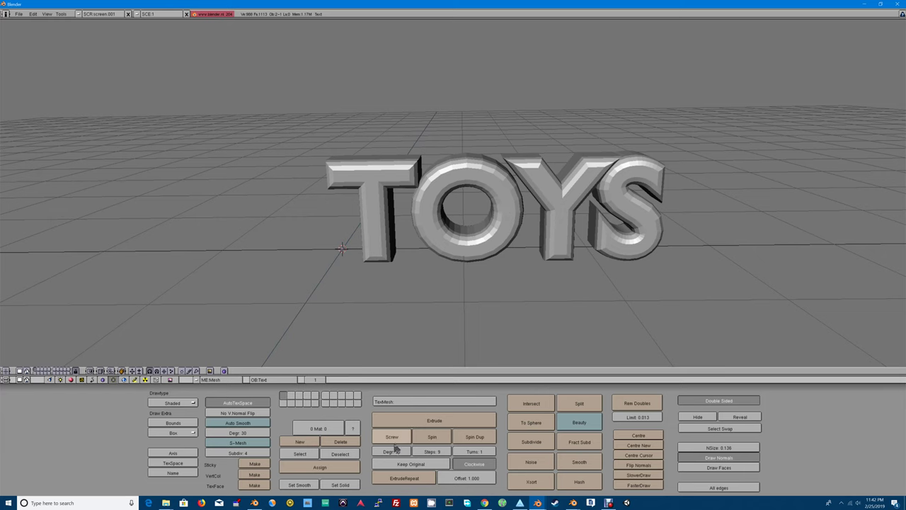
Step: Set the TOYS mesh to smooth rendering, comparing it with solid rendering and the edit-mode display from different angles
{"action": "left_click", "coordinate": [309, 487]}
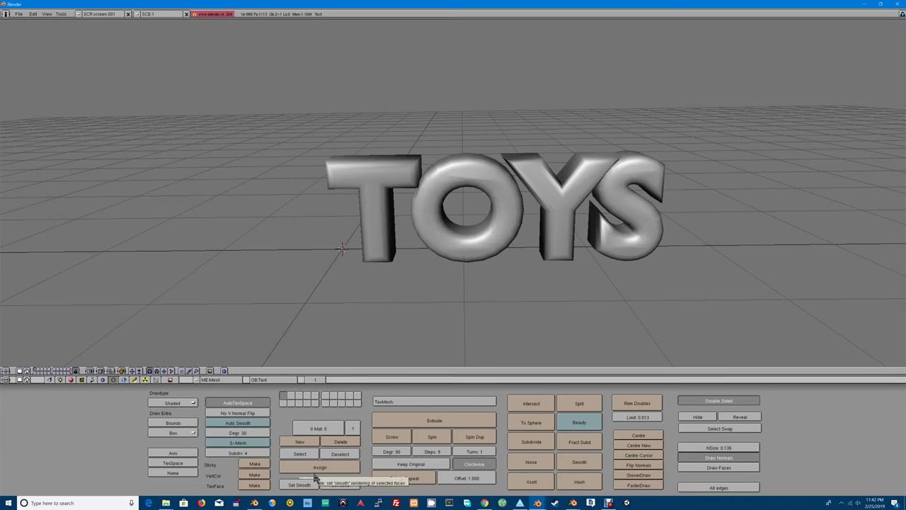
{"action": "middle_click_drag", "start_coordinate": [513, 250], "coordinate": [441, 218]}
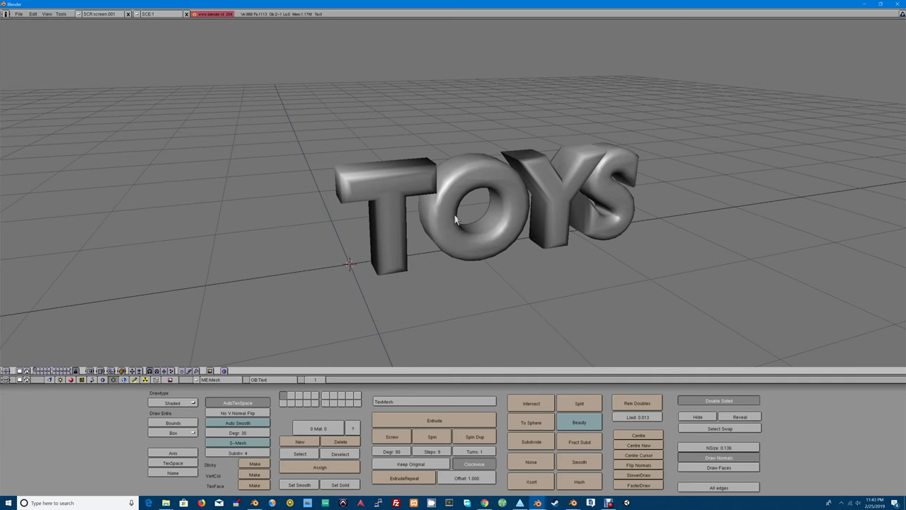
{"action": "left_click", "coordinate": [343, 484]}
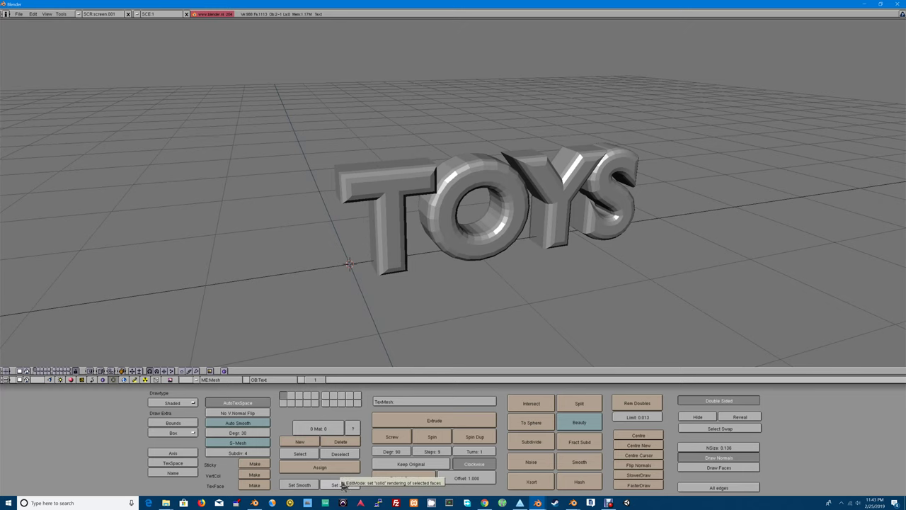
{"action": "left_click", "coordinate": [303, 485]}
{"action": "middle_click_drag", "start_coordinate": [572, 193], "coordinate": [525, 212]}
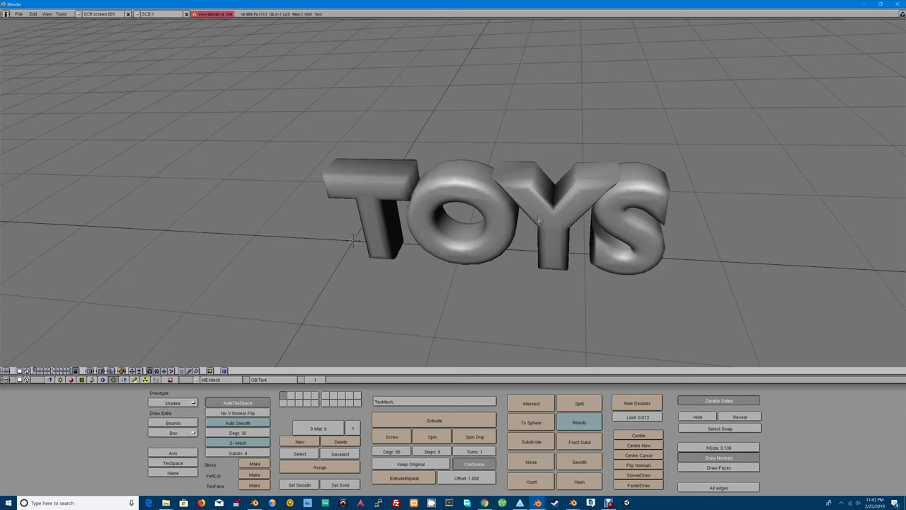
{"action": "key", "text": "Tab"}
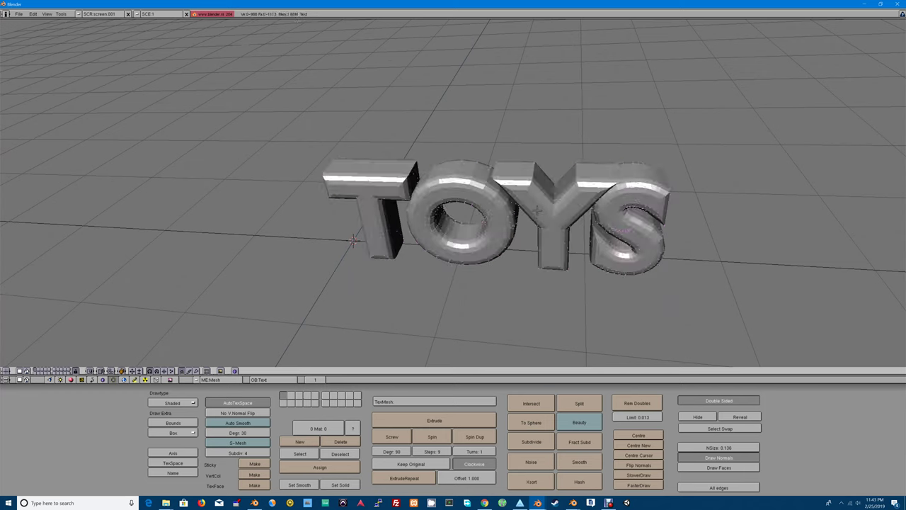
{"action": "key", "text": "Tab"}
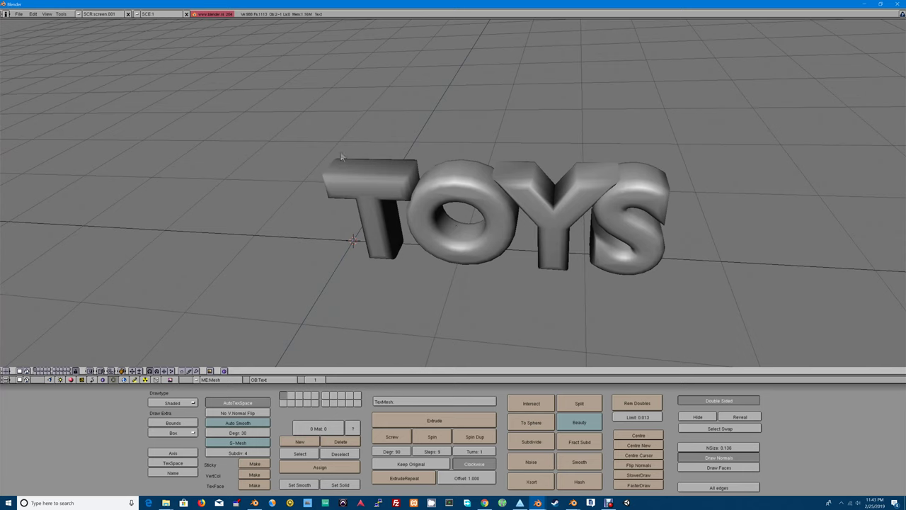
Step: Save the scene in the Desktop stuff folder under the file name toys
{"action": "key", "text": "F2"}
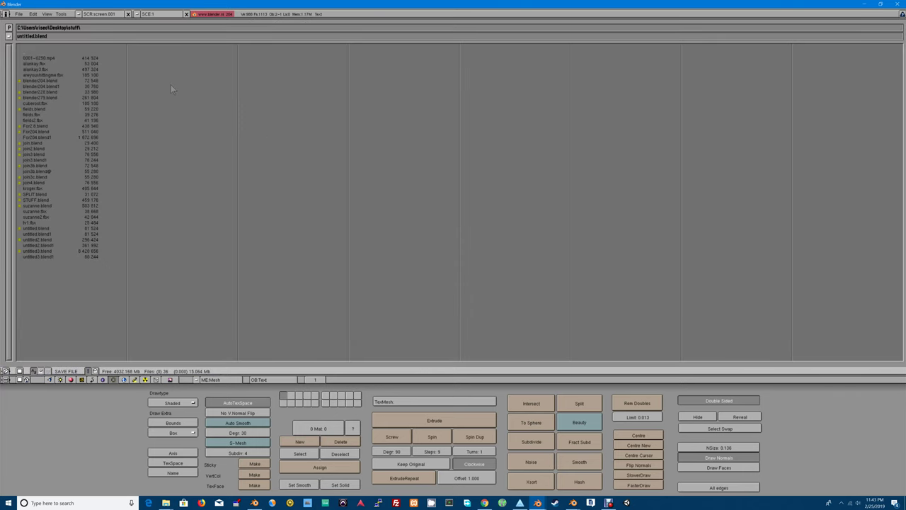
{"action": "left_click", "coordinate": [48, 35]}
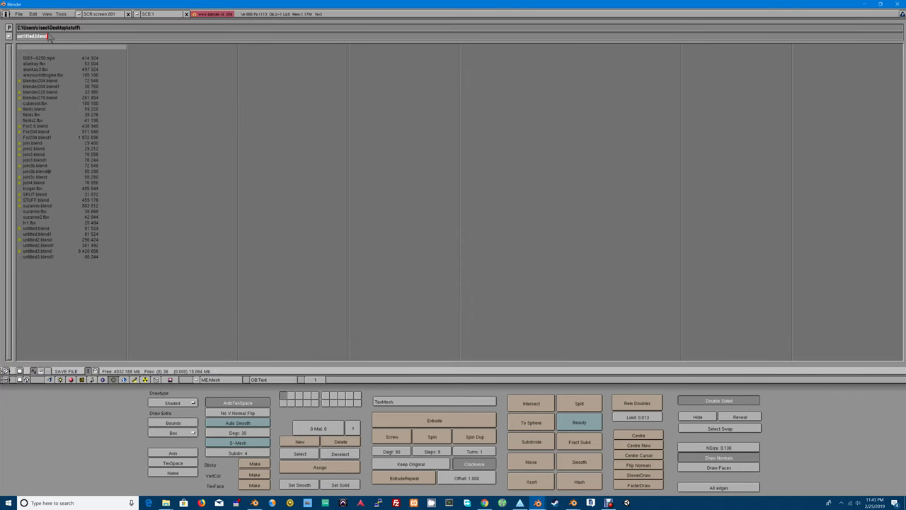
{"action": "key", "text": "BackSpace"}
{"action": "key", "text": "BackSpace"}
{"action": "key", "text": "BackSpace"}
{"action": "key", "text": "BackSpace"}
{"action": "key", "text": "BackSpace"}
{"action": "key", "text": "BackSpace"}
{"action": "key", "text": "BackSpace"}
{"action": "key", "text": "BackSpace"}
{"action": "key", "text": "BackSpace"}
{"action": "key", "text": "BackSpace"}
{"action": "key", "text": "BackSpace"}
{"action": "key", "text": "BackSpace"}
{"action": "key", "text": "BackSpace"}
{"action": "key", "text": "BackSpace"}
{"action": "type", "text": "toys"}
{"action": "key", "text": "Return"}
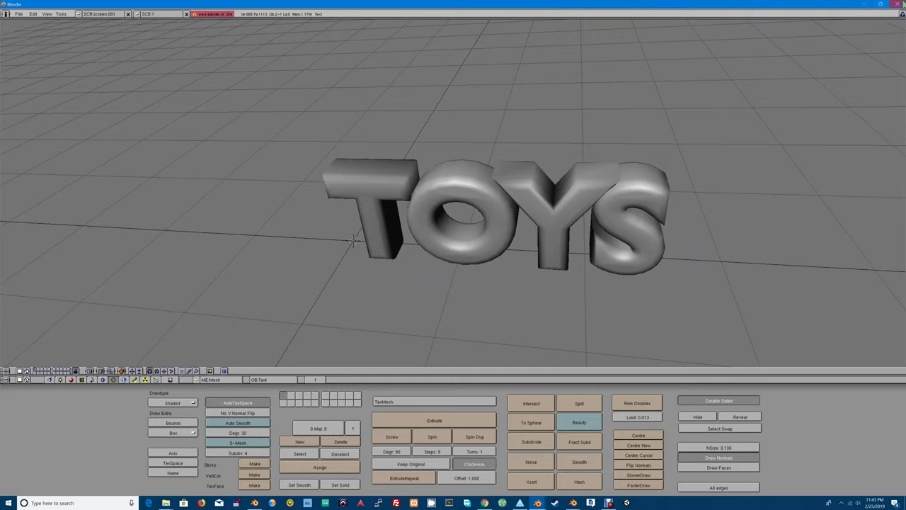
Step: Close Blender 2.04 and quit the Blender 2.79 session holding fields.blend without saving its changes
{"action": "left_click", "coordinate": [897, 4]}
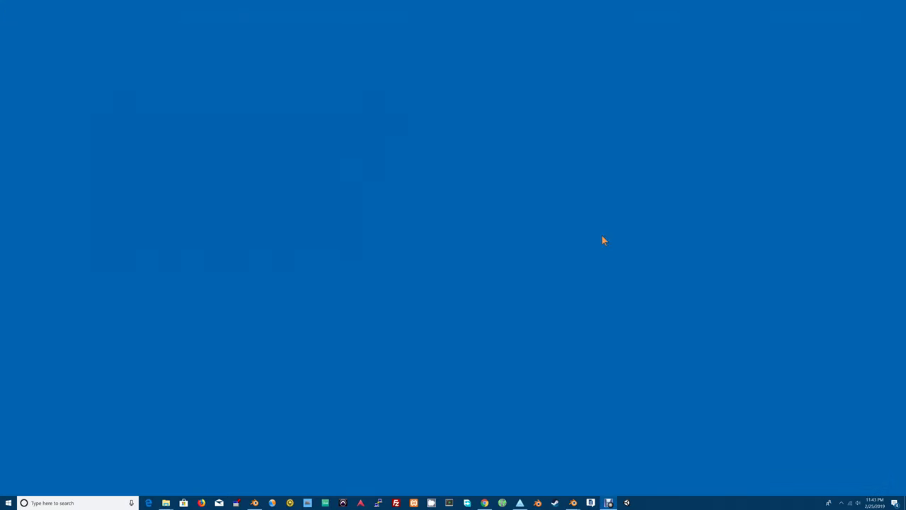
{"action": "right_click", "coordinate": [254, 503]}
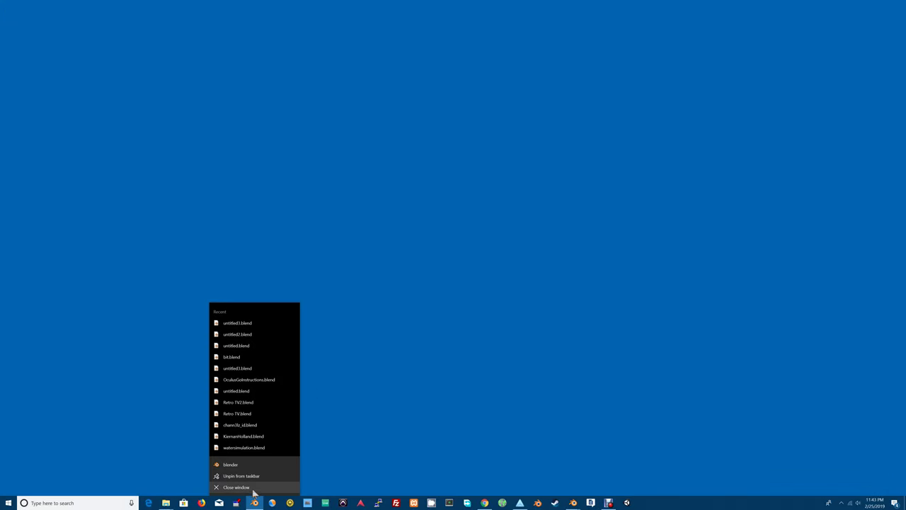
{"action": "left_click", "coordinate": [254, 488]}
{"action": "mouse_move", "coordinate": [254, 503]}
{"action": "left_click", "coordinate": [263, 488]}
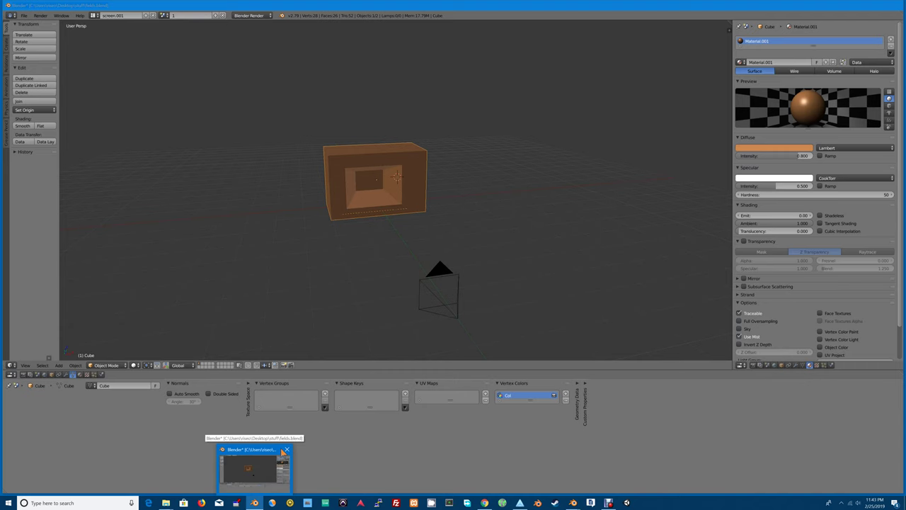
{"action": "left_click", "coordinate": [286, 450]}
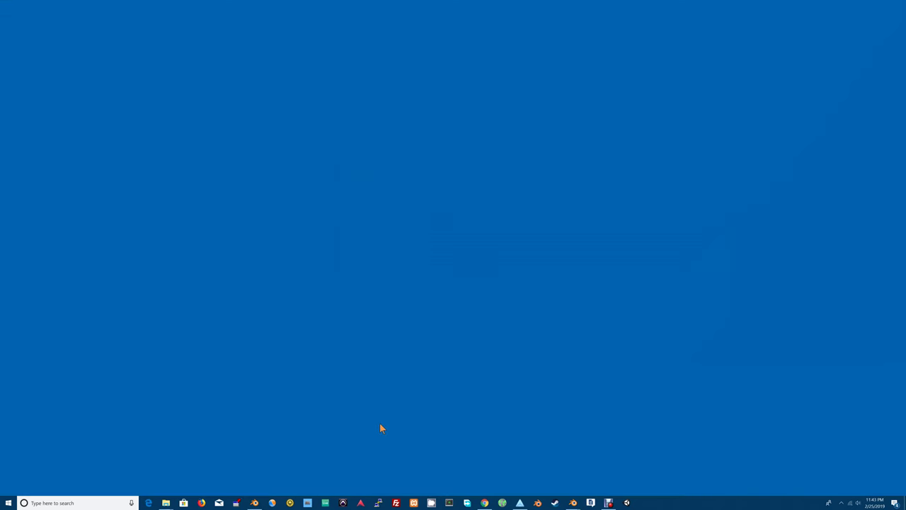
{"action": "left_click", "coordinate": [255, 502]}
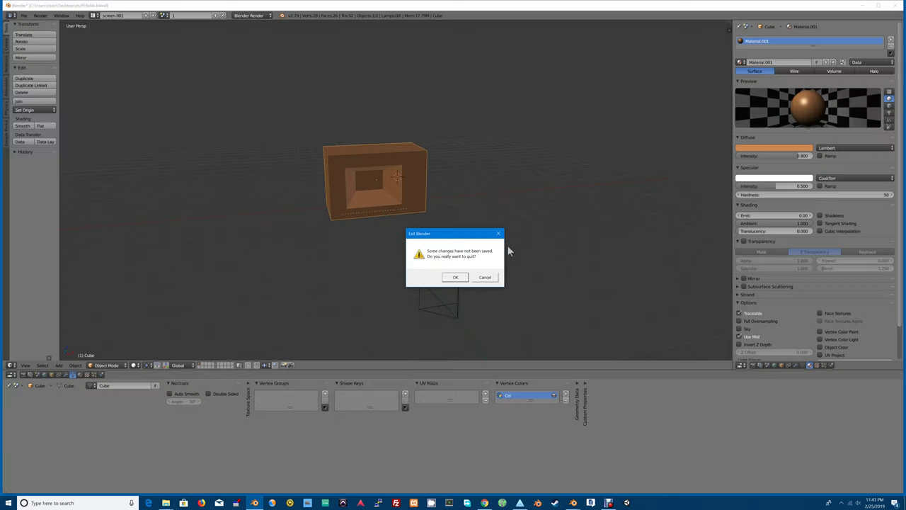
{"action": "left_click", "coordinate": [464, 276]}
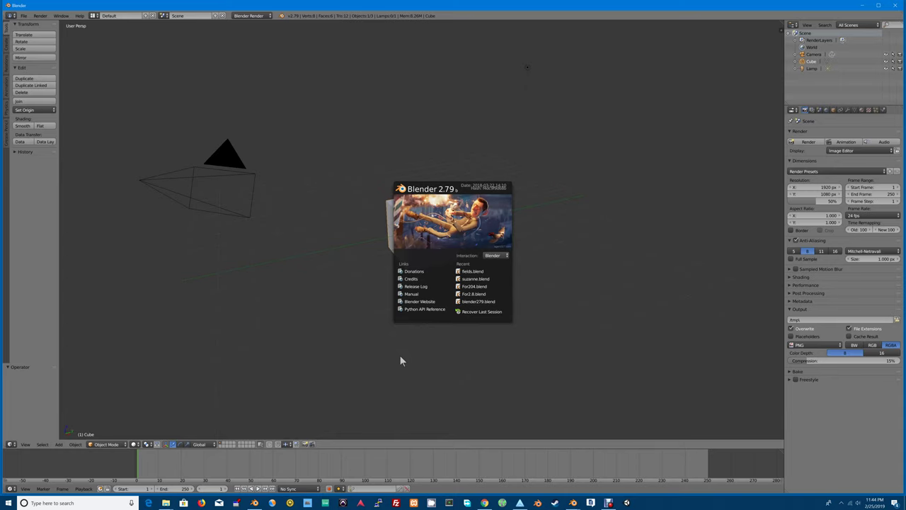
Step: Open toys.blend from the stuff folder in a fresh Blender 2.79 session
{"action": "left_click", "coordinate": [391, 347]}
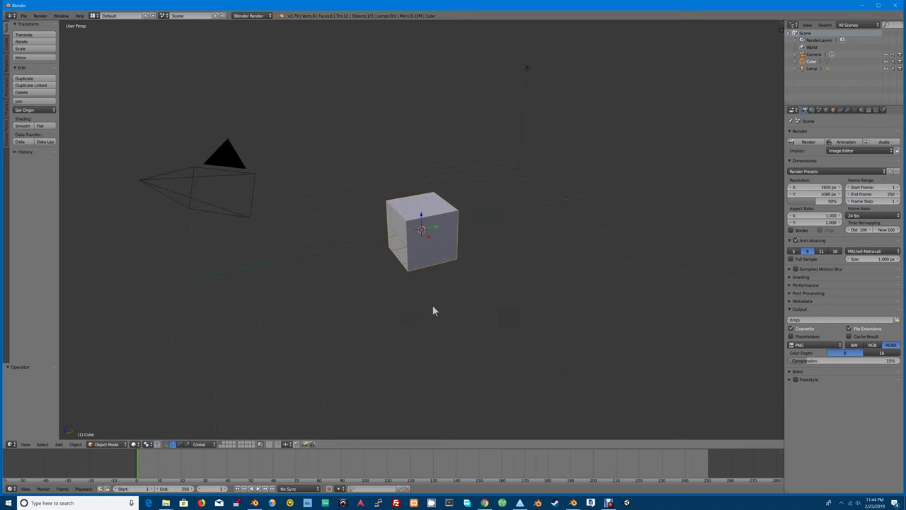
{"action": "key", "text": "ctrl+o"}
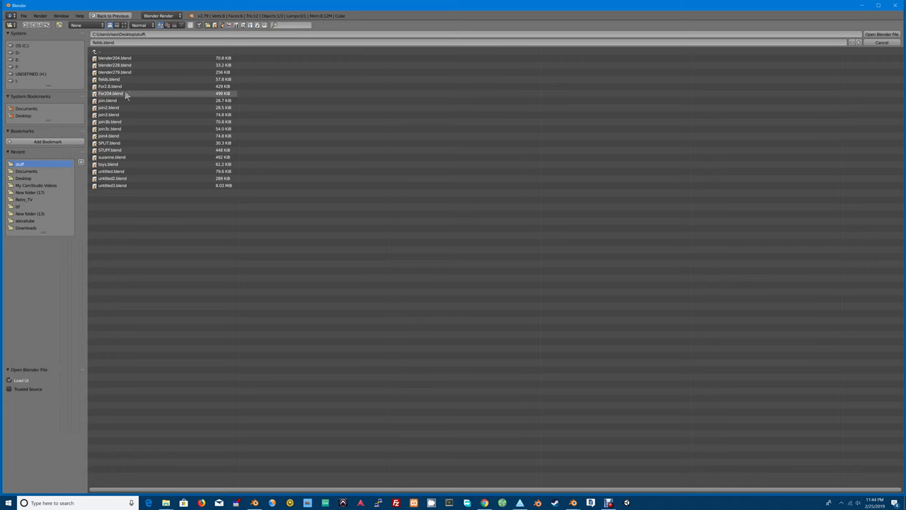
{"action": "double_click", "coordinate": [131, 164]}
{"action": "middle_click_drag", "start_coordinate": [258, 184], "coordinate": [409, 134]}
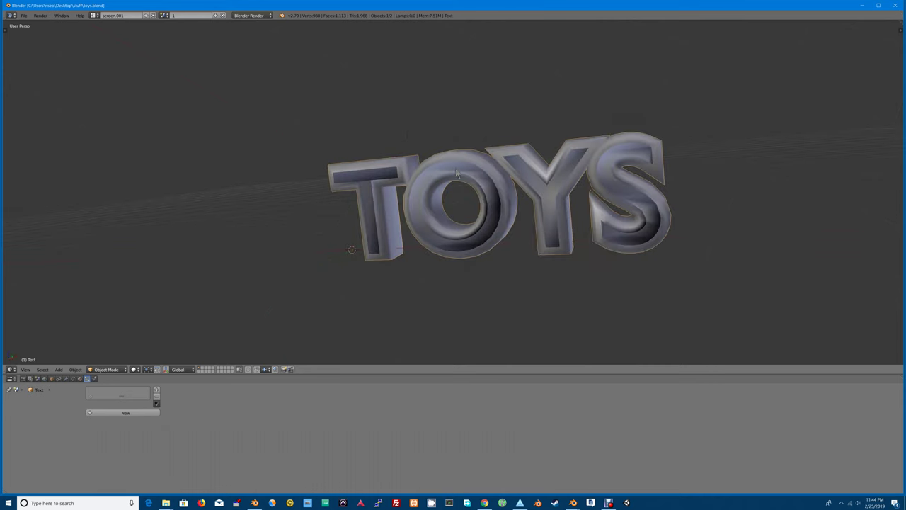
Step: Select the whole TOYS mesh in edit mode and show its mesh data properties
{"action": "key", "text": "Tab"}
{"action": "key", "text": "a"}
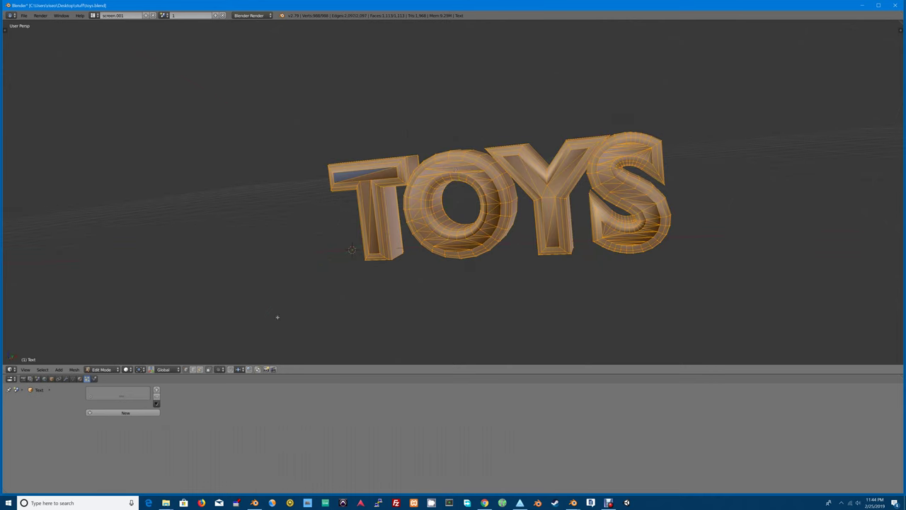
{"action": "left_click", "coordinate": [72, 379]}
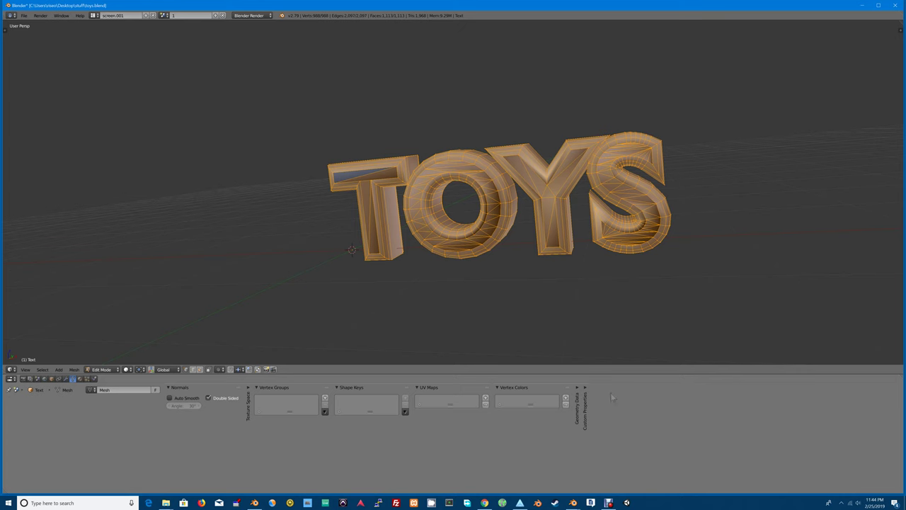
Step: Check the mesh's geometry data, custom properties and texture space settings and the lettering's modifiers
{"action": "left_click", "coordinate": [587, 389]}
{"action": "left_click", "coordinate": [579, 389]}
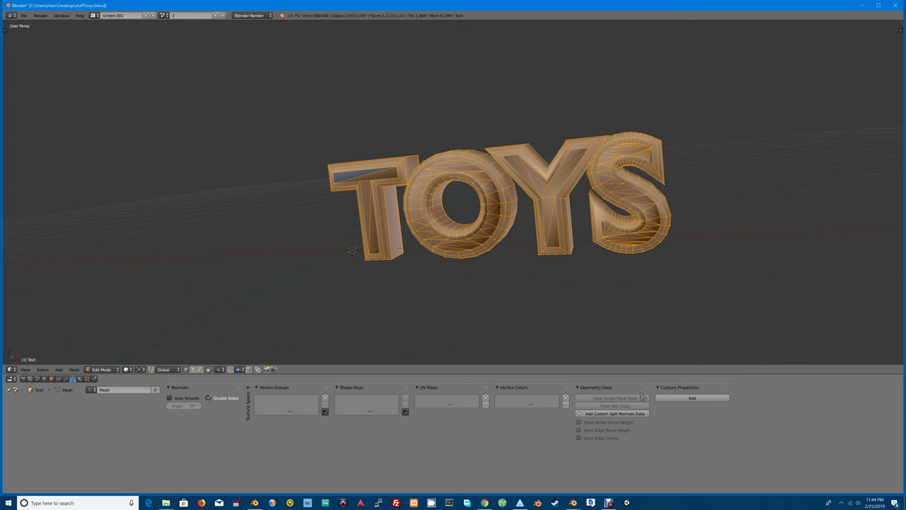
{"action": "left_click", "coordinate": [66, 379]}
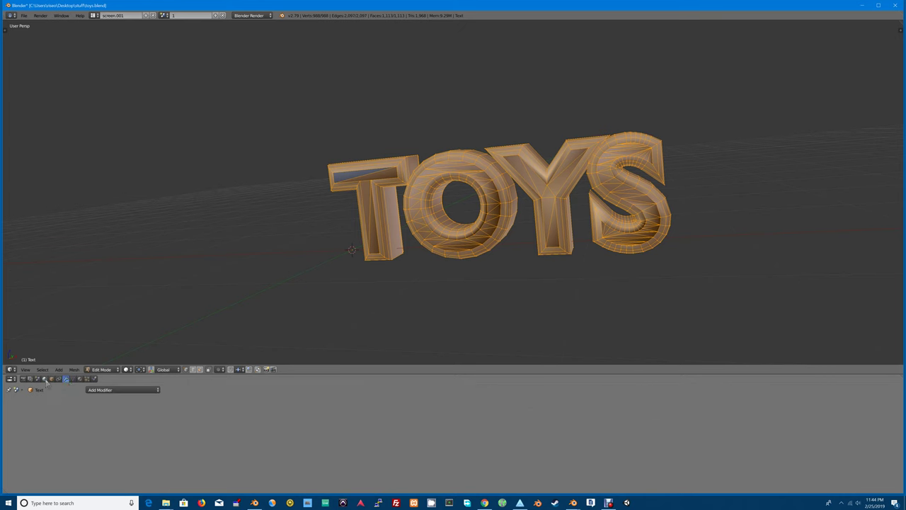
{"action": "left_click", "coordinate": [73, 379]}
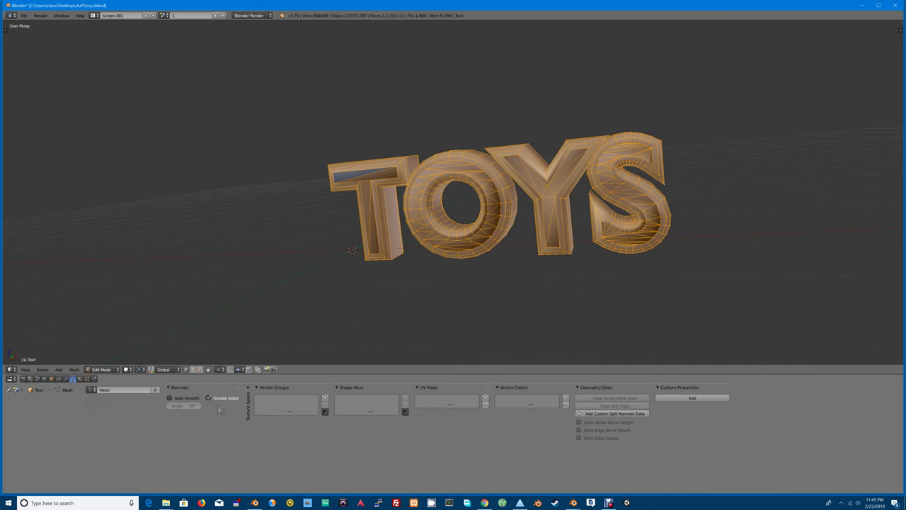
{"action": "left_click", "coordinate": [251, 398]}
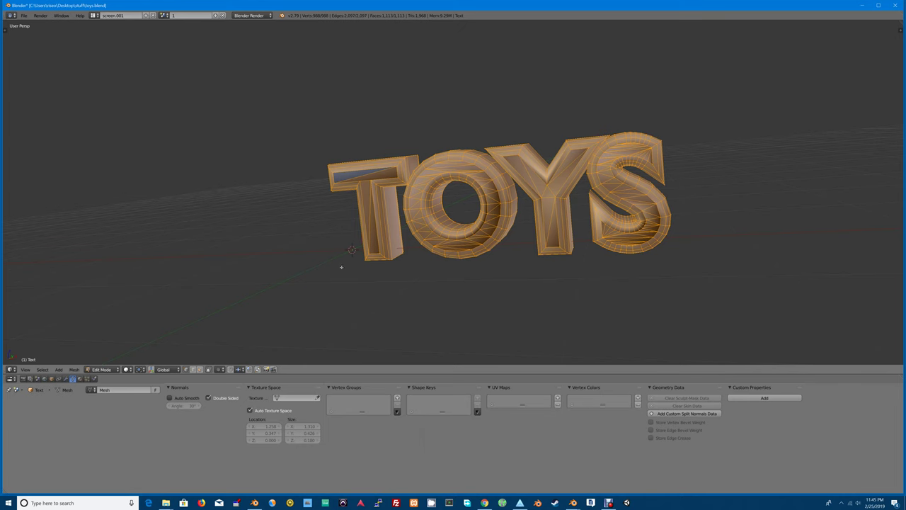
Step: Recalculate the normals of the whole TOYS mesh to the outside and return to object mode
{"action": "left_click", "coordinate": [74, 370]}
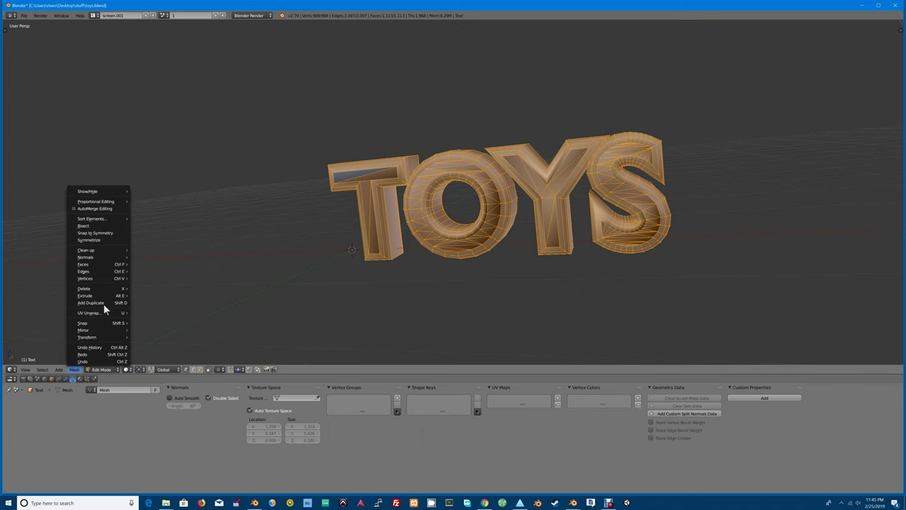
{"action": "mouse_move", "coordinate": [111, 260]}
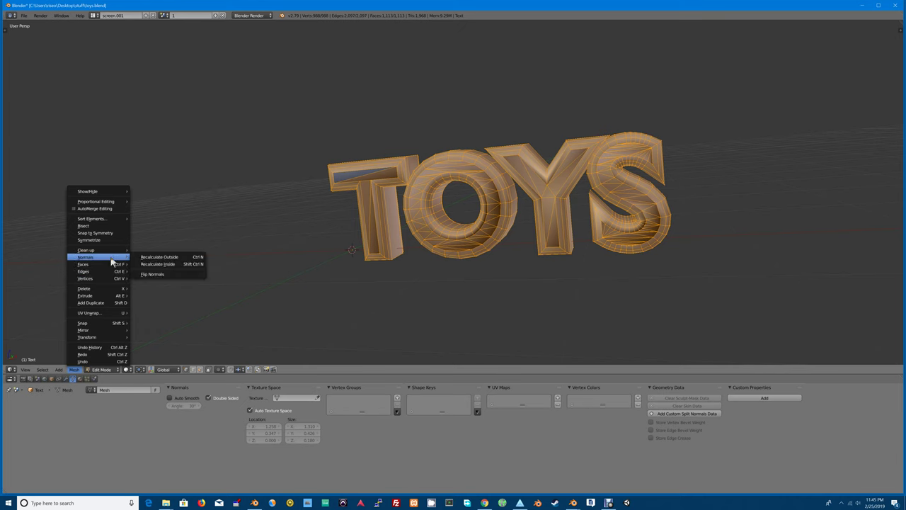
{"action": "left_click", "coordinate": [165, 258]}
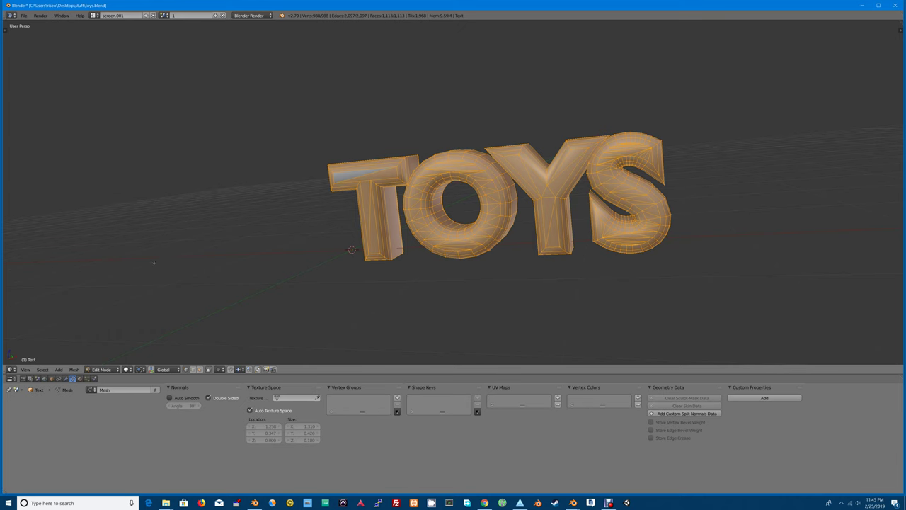
{"action": "key", "text": "Tab"}
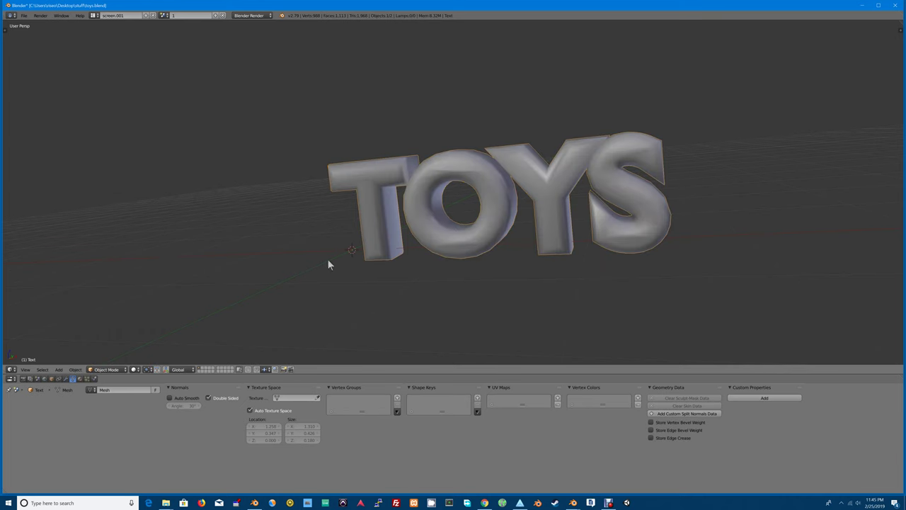
{"action": "key", "text": "g"}
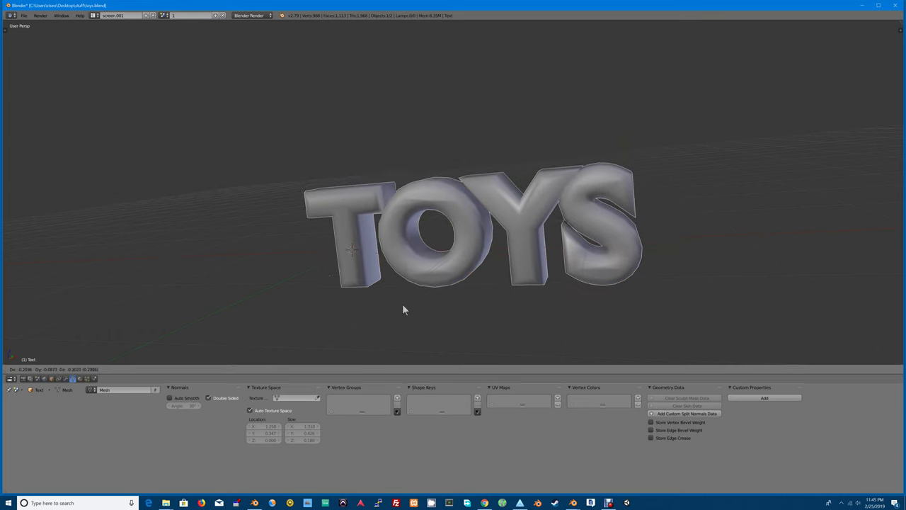
{"action": "right_click", "coordinate": [414, 289]}
Step: Move the whole TOYS mesh in edit mode by about -1.41 units along the global X axis
{"action": "middle_click_drag", "start_coordinate": [573, 297], "coordinate": [525, 277]}
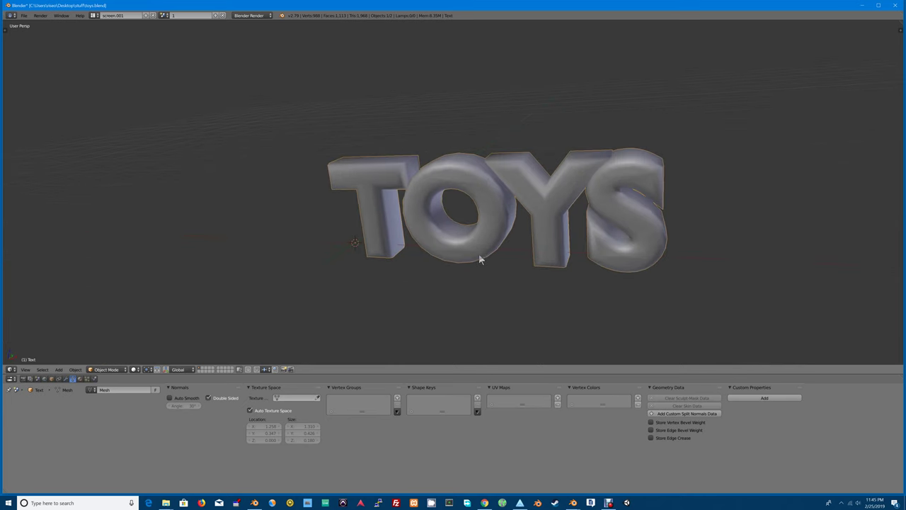
{"action": "key", "text": "Tab"}
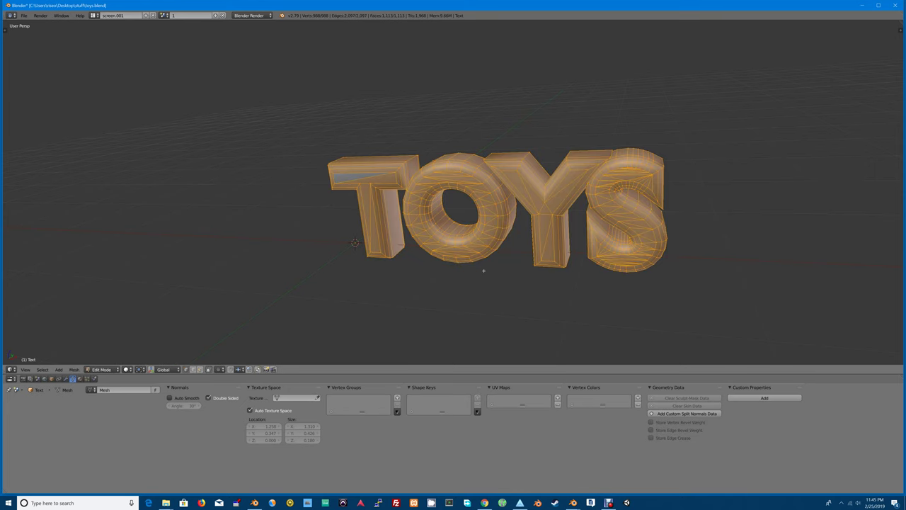
{"action": "key", "text": "g"}
{"action": "key", "text": "x"}
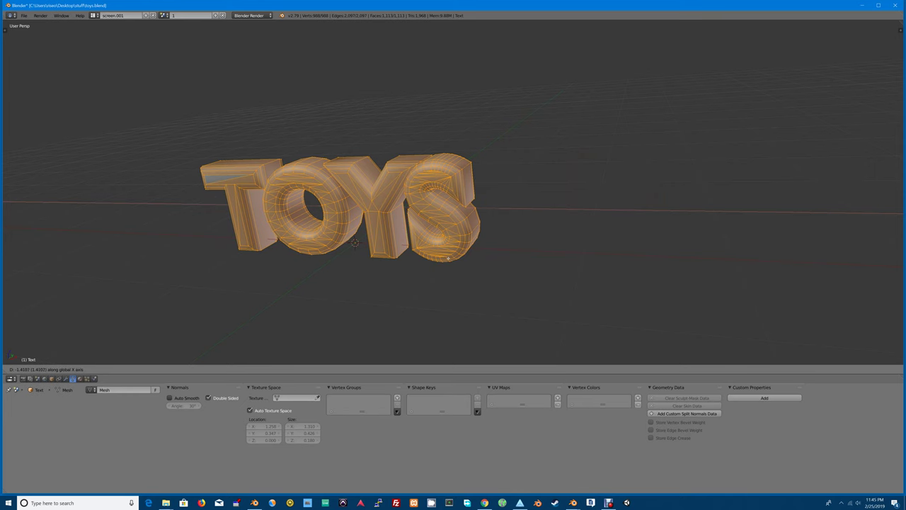
{"action": "left_click", "coordinate": [453, 261]}
{"action": "key", "text": "g"}
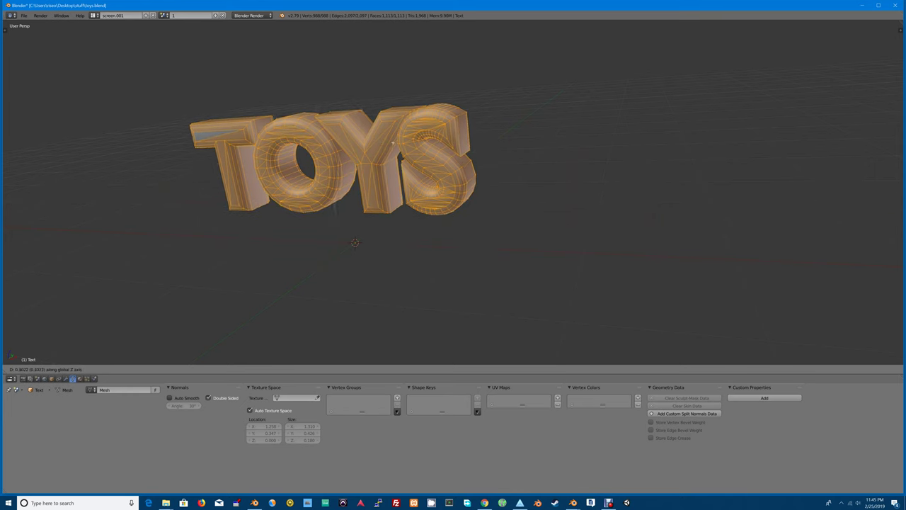
{"action": "key", "text": "y"}
{"action": "left_click", "coordinate": [370, 97]}
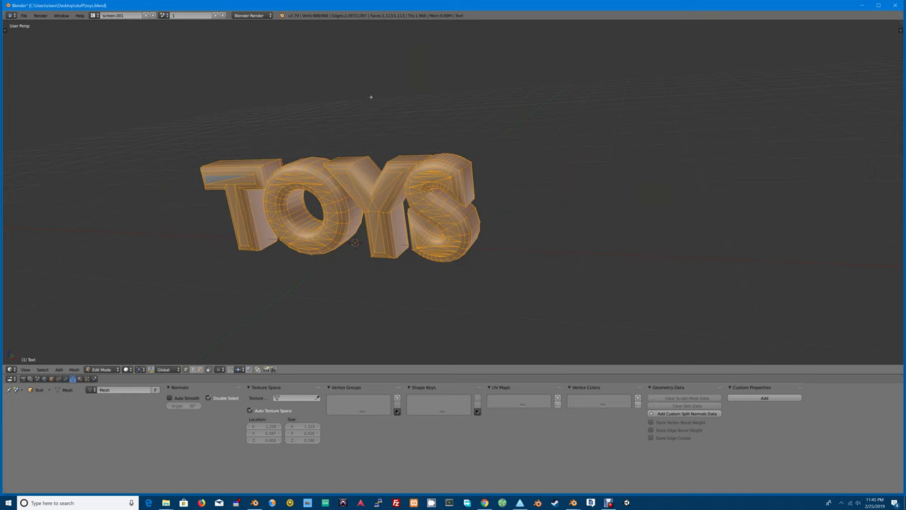
Step: Lower the whole TOYS mesh by about 0.3 units along the global Z axis and leave edit mode
{"action": "middle_click_drag", "start_coordinate": [370, 106], "coordinate": [364, 77]}
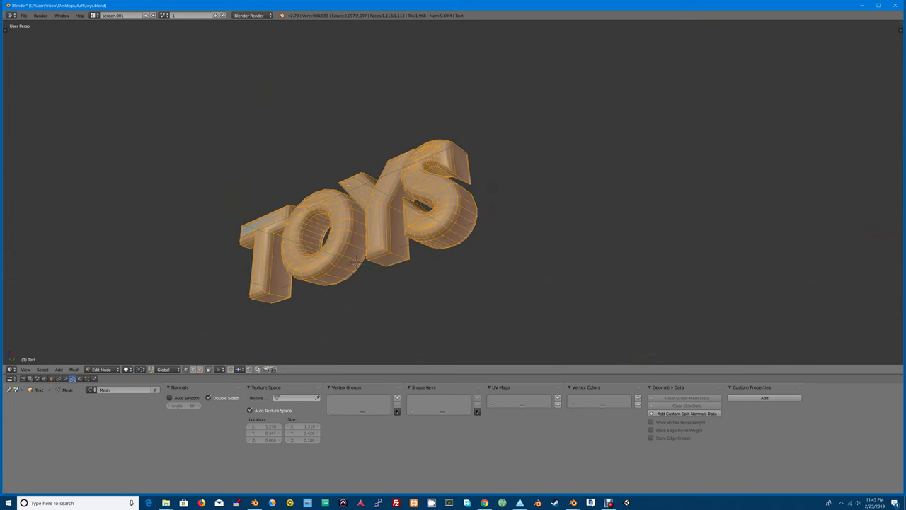
{"action": "key", "text": "g"}
{"action": "key", "text": "z"}
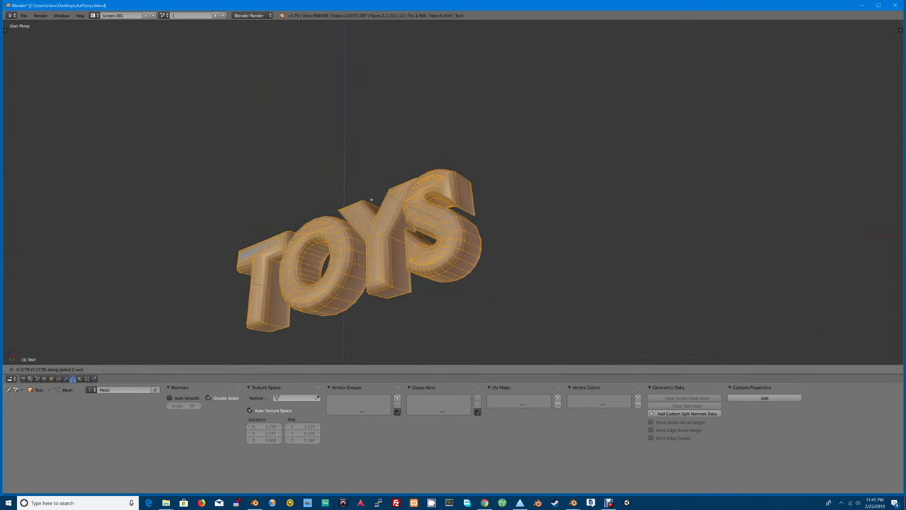
{"action": "left_click", "coordinate": [370, 205]}
{"action": "key", "text": "Tab"}
{"action": "scroll", "coordinate": [411, 269], "scroll_direction": "up", "scroll_amount": 3}
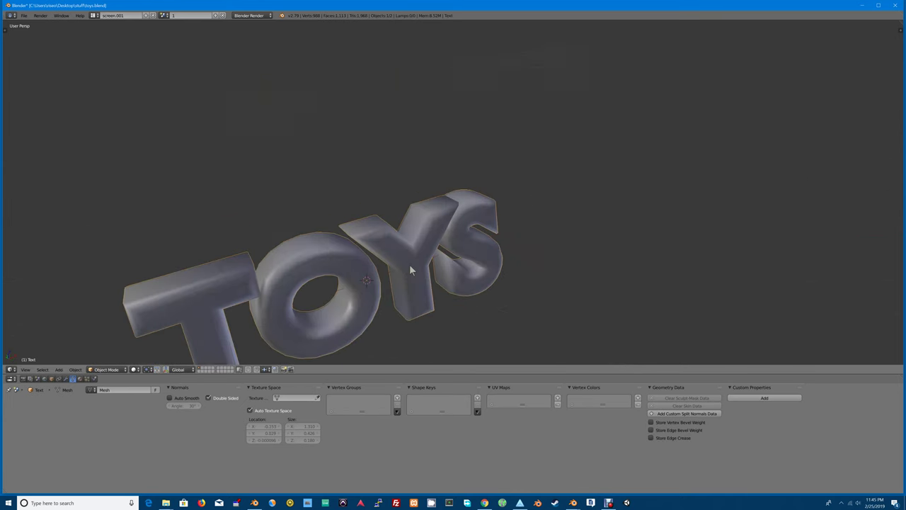
Step: Snap the 3D cursor to the selected lettering and center the view on the cursor
{"action": "scroll", "coordinate": [410, 270], "scroll_direction": "down", "scroll_amount": 5}
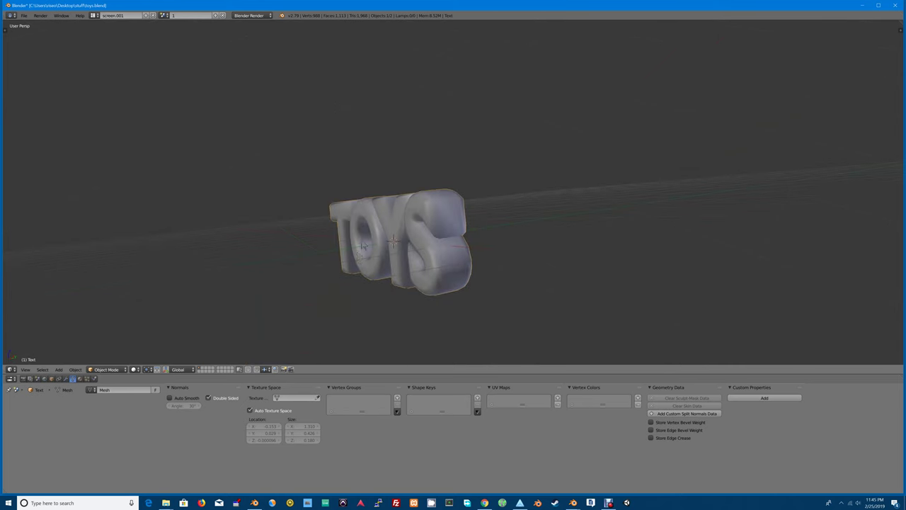
{"action": "key", "text": "shift+s"}
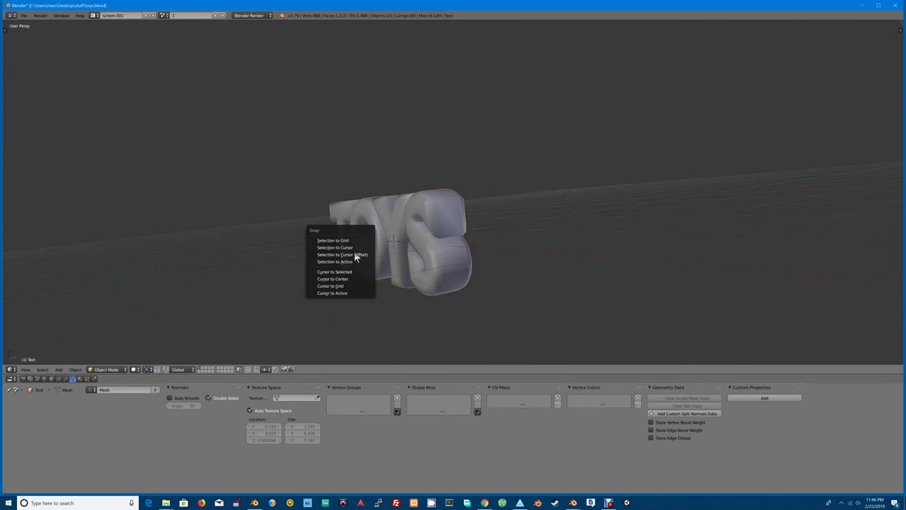
{"action": "left_click", "coordinate": [348, 273]}
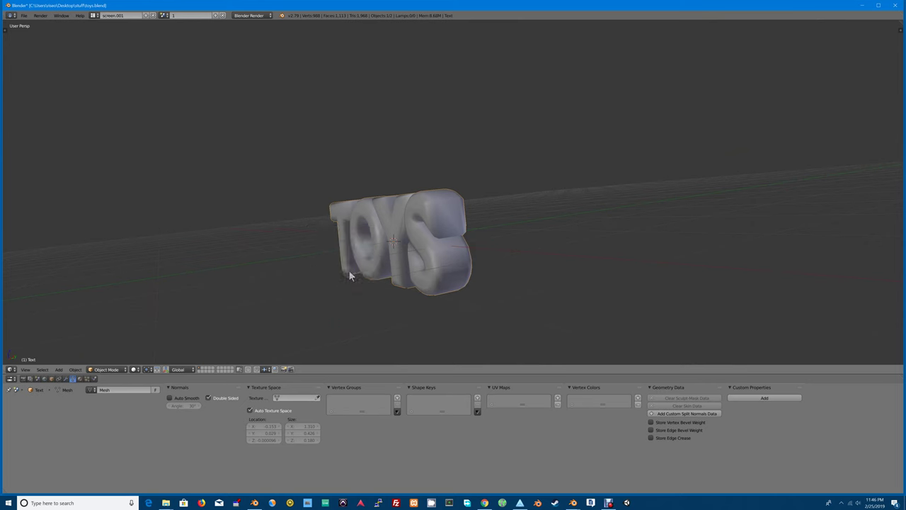
{"action": "key", "text": "space"}
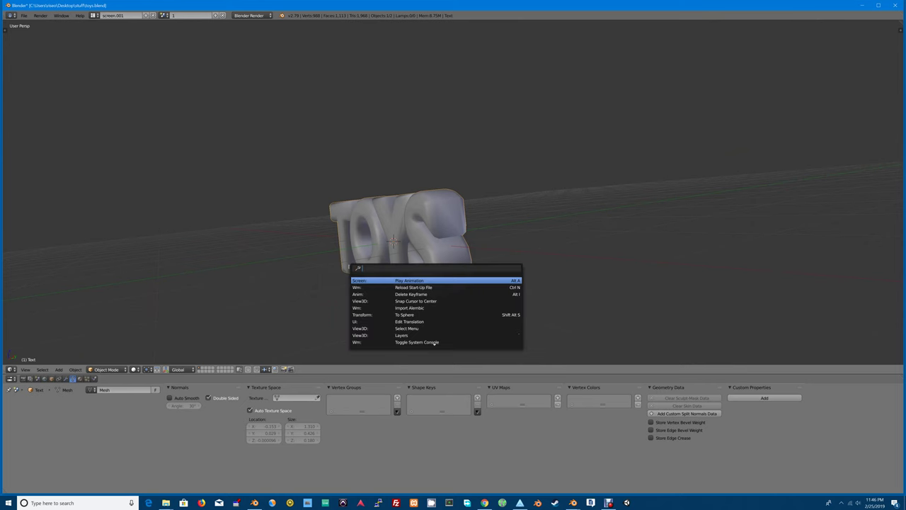
{"action": "type", "text": "cen"}
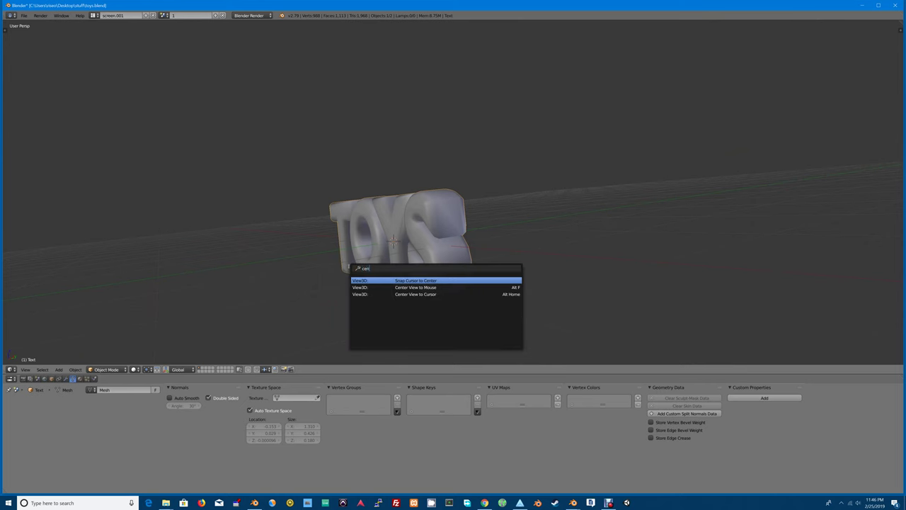
{"action": "key", "text": "Down"}
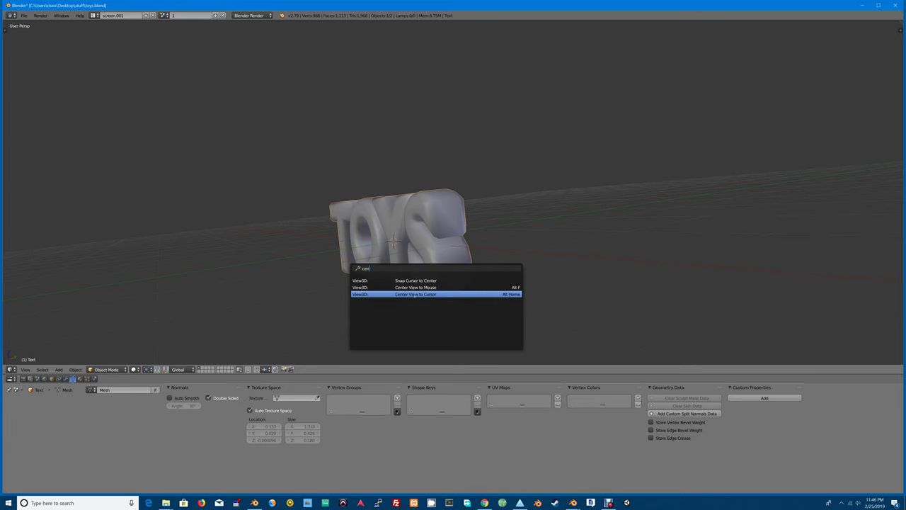
{"action": "key", "text": "Return"}
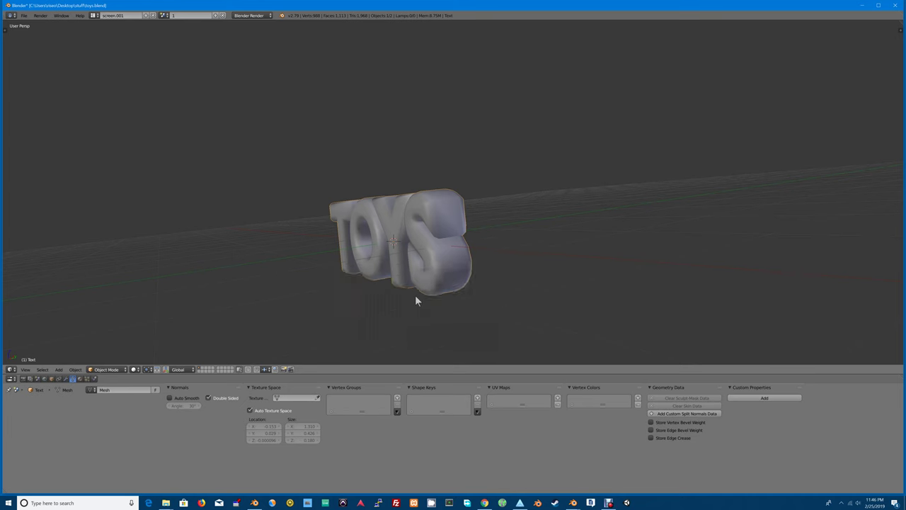
Step: Examine the TOYS lettering's shading from several angles around its center
{"action": "key", "text": "g"}
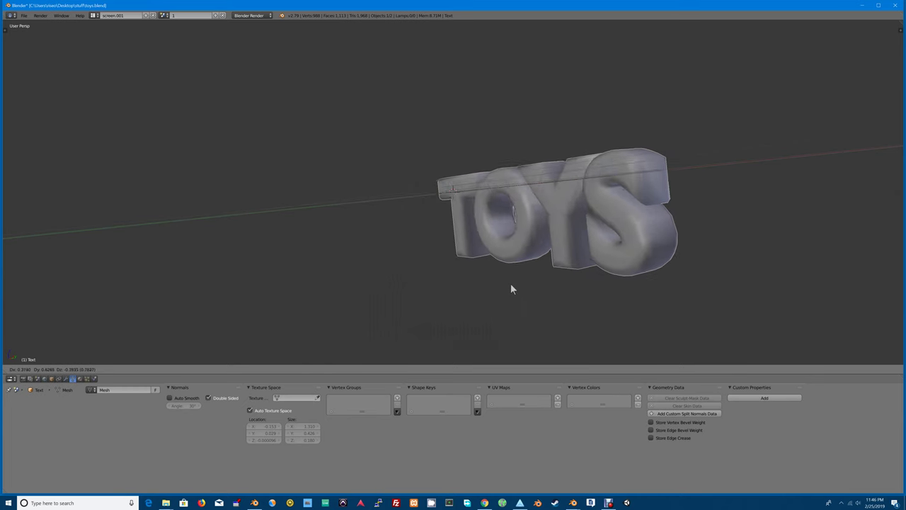
{"action": "right_click", "coordinate": [468, 269]}
{"action": "middle_click_drag", "start_coordinate": [469, 262], "coordinate": [419, 249]}
{"action": "middle_click_drag", "start_coordinate": [556, 202], "coordinate": [560, 229]}
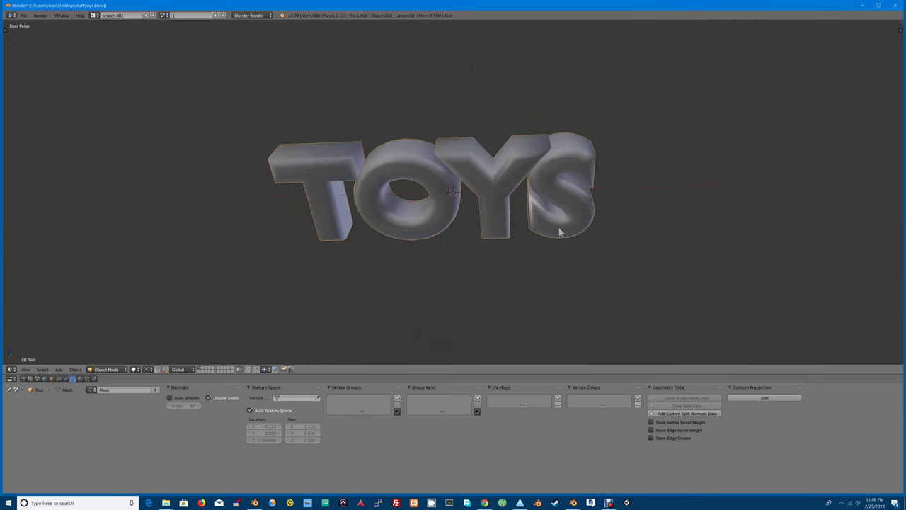
{"action": "middle_click_drag", "start_coordinate": [659, 166], "coordinate": [347, 278]}
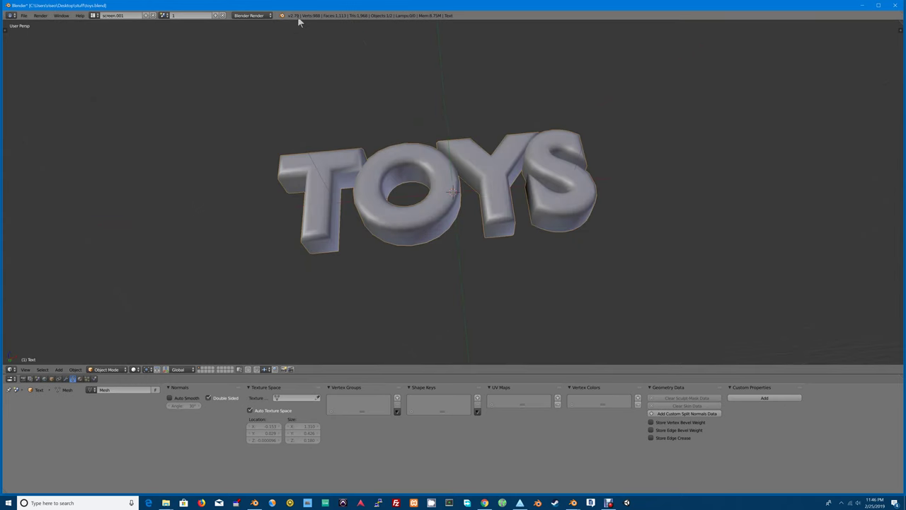
{"action": "mouse_move", "coordinate": [297, 20]}
{"action": "left_mouse_down"}
{"action": "mouse_move", "coordinate": [298, 103]}
{"action": "mouse_move", "coordinate": [298, 20]}
{"action": "left_mouse_up"}
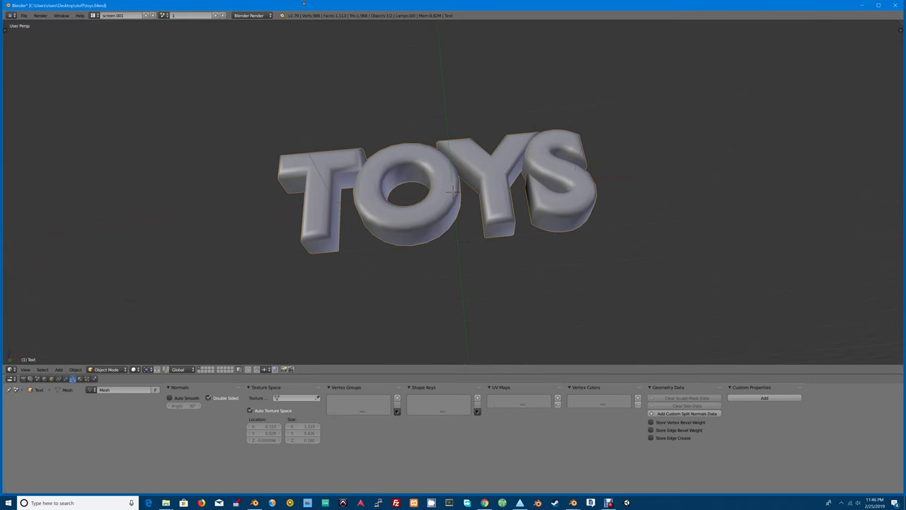
Step: Check the orbit style in the Input user preferences and close the preferences window
{"action": "left_click", "coordinate": [23, 15]}
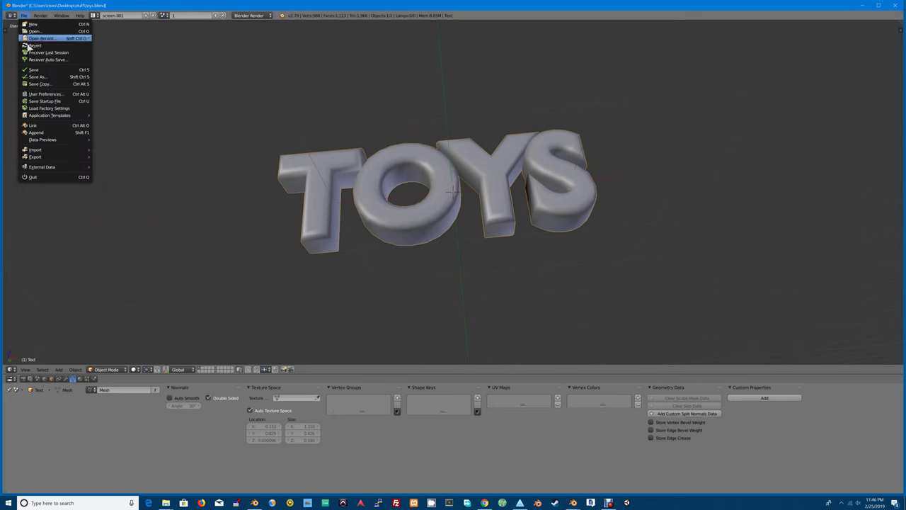
{"action": "mouse_move", "coordinate": [51, 117]}
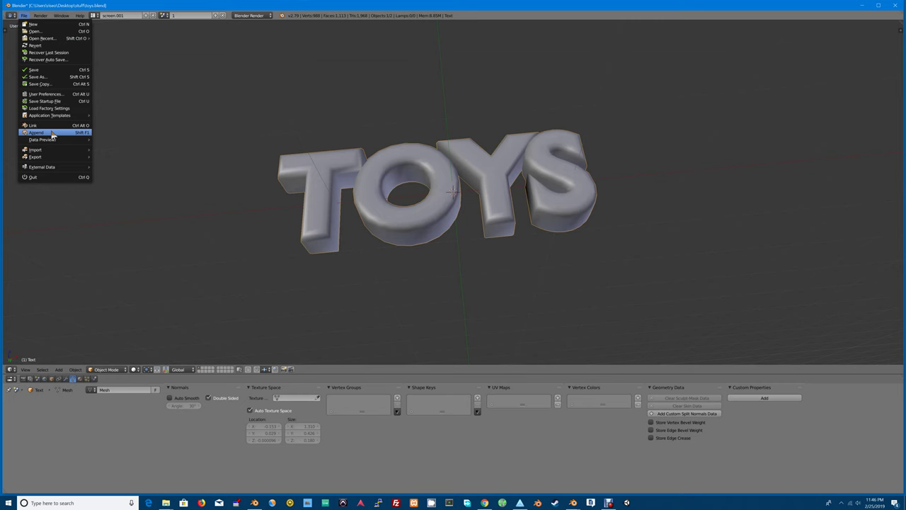
{"action": "left_click", "coordinate": [53, 94]}
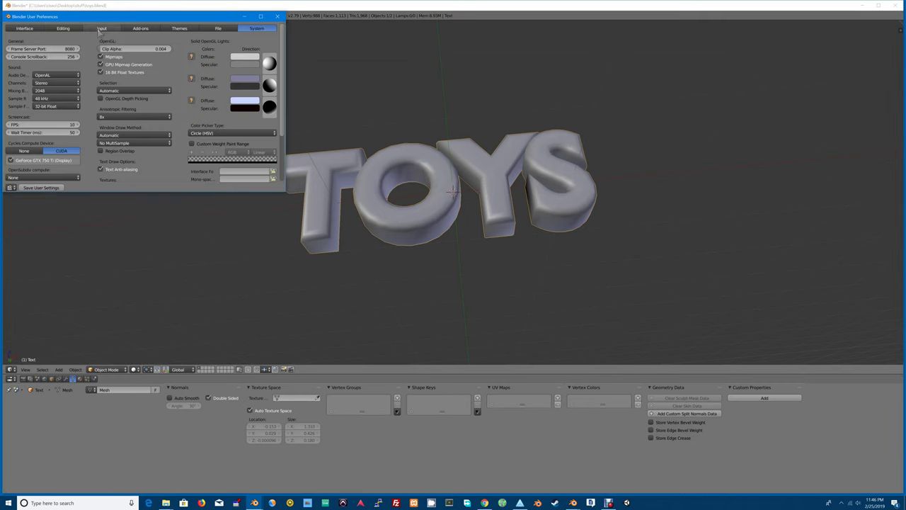
{"action": "left_click", "coordinate": [100, 29]}
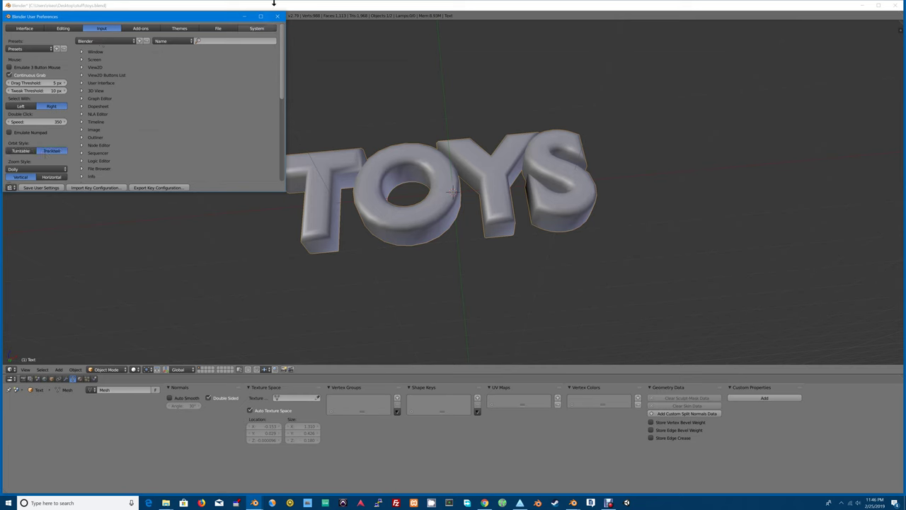
{"action": "left_click", "coordinate": [277, 16]}
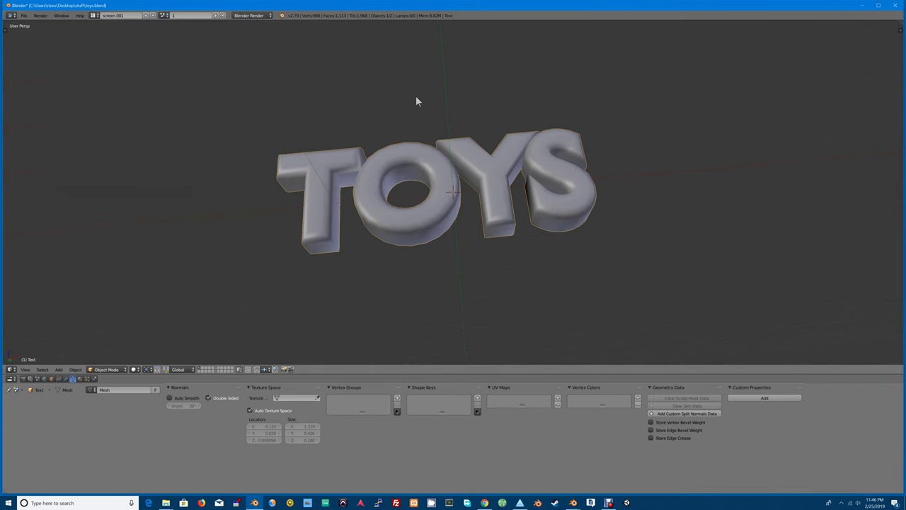
Step: Inspect the lettering's front faces, sides and undersides with trackball orbiting
{"action": "middle_click_drag", "start_coordinate": [416, 101], "coordinate": [601, 87]}
{"action": "middle_click_drag", "start_coordinate": [286, 152], "coordinate": [208, 235]}
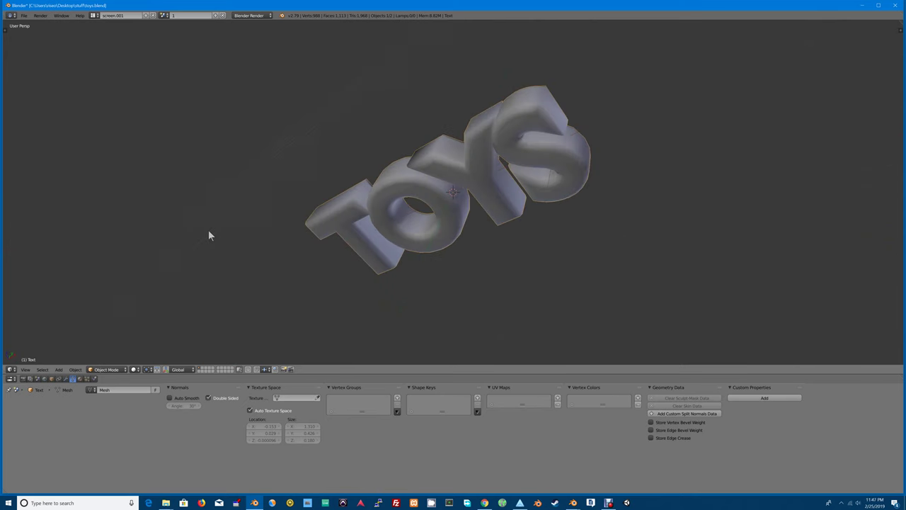
{"action": "middle_click_drag", "start_coordinate": [300, 286], "coordinate": [265, 288]}
{"action": "middle_click_drag", "start_coordinate": [356, 273], "coordinate": [357, 250]}
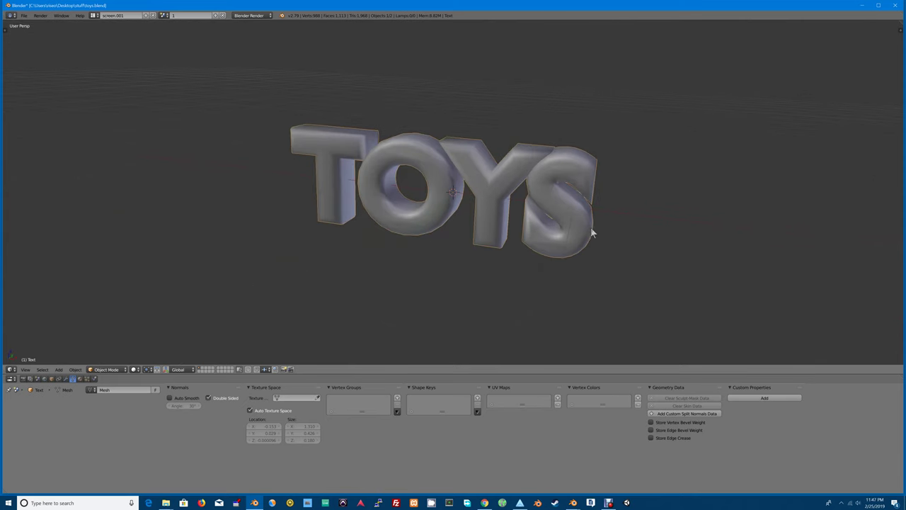
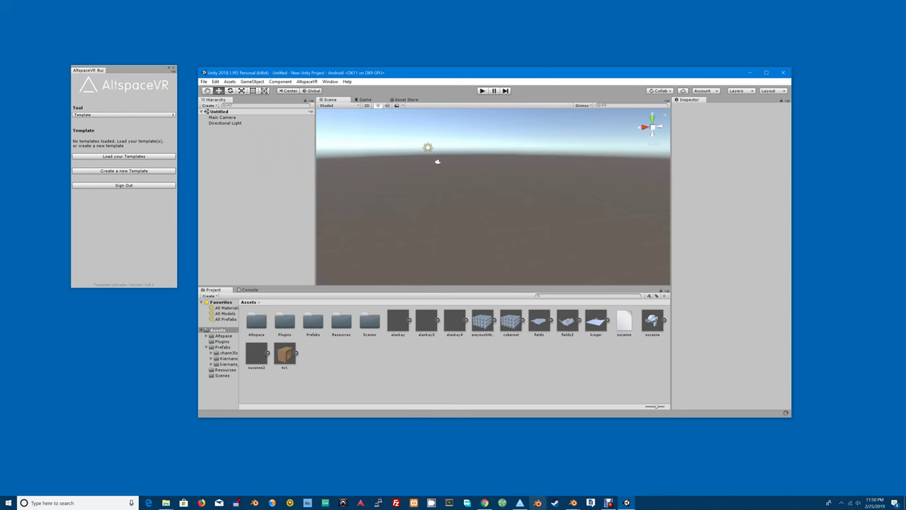
Step: Switch to Chrome and open the bookmarked Unity download archive page
{"action": "left_click", "coordinate": [484, 502]}
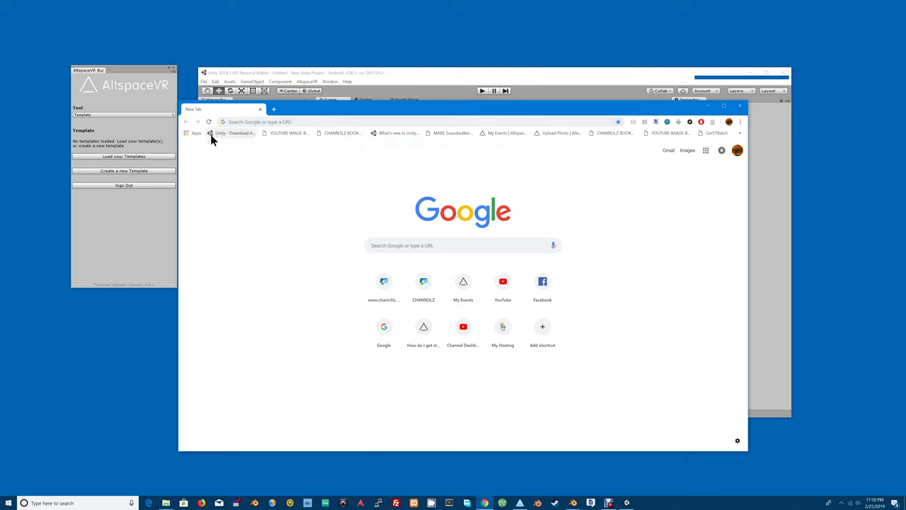
{"action": "left_click", "coordinate": [213, 134]}
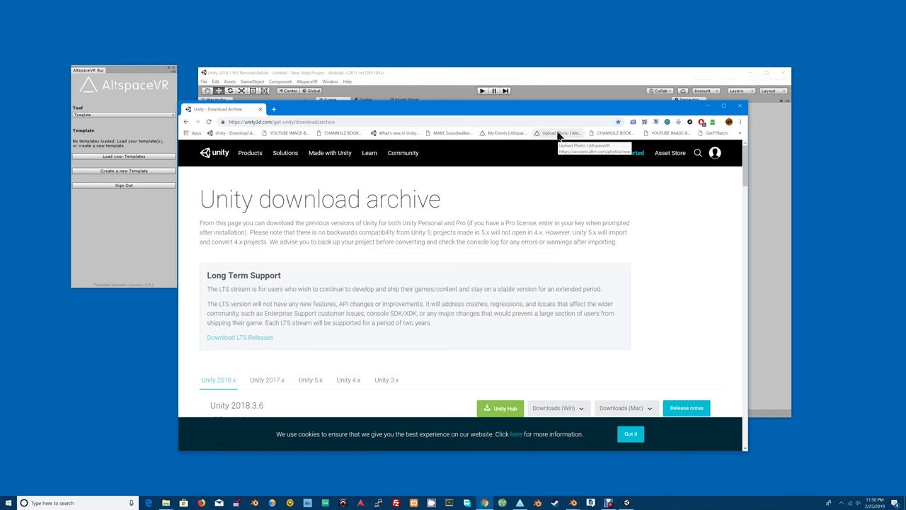
Step: Search Google for "site:altvr.com unity" and open the AltspaceVR help article on getting started with the Unity Uploader
{"action": "left_click", "coordinate": [395, 122]}
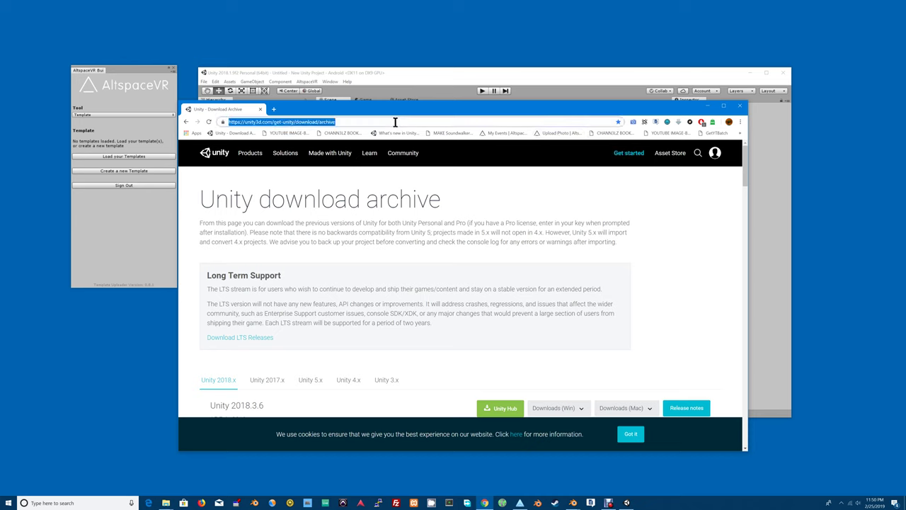
{"action": "type", "text": "site:"}
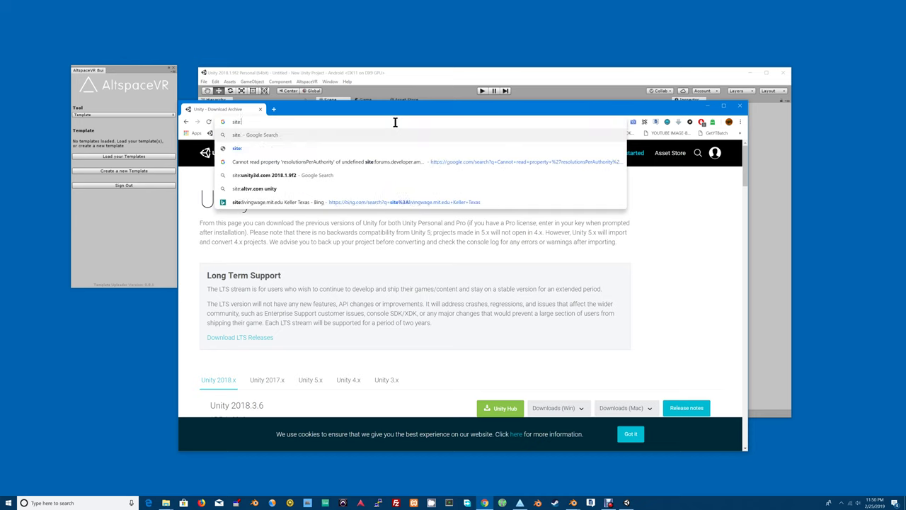
{"action": "type", "text": "altvr"}
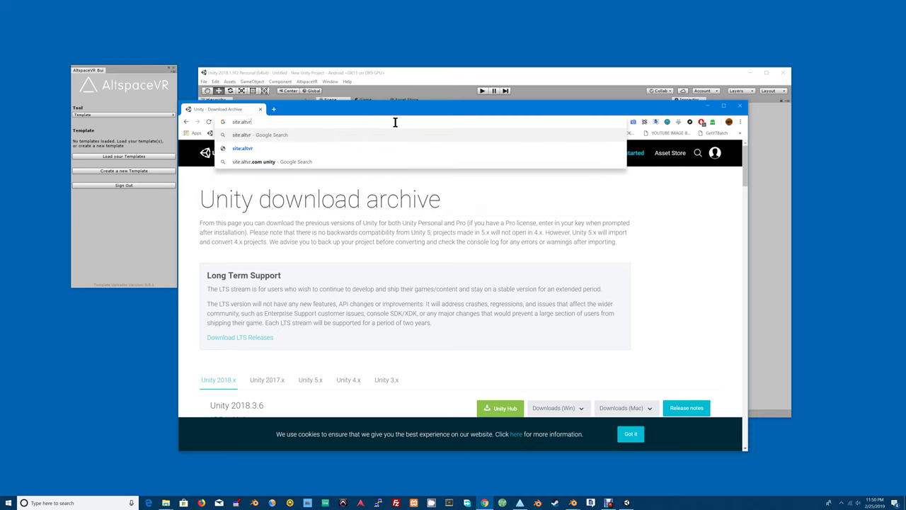
{"action": "type", "text": ".com"}
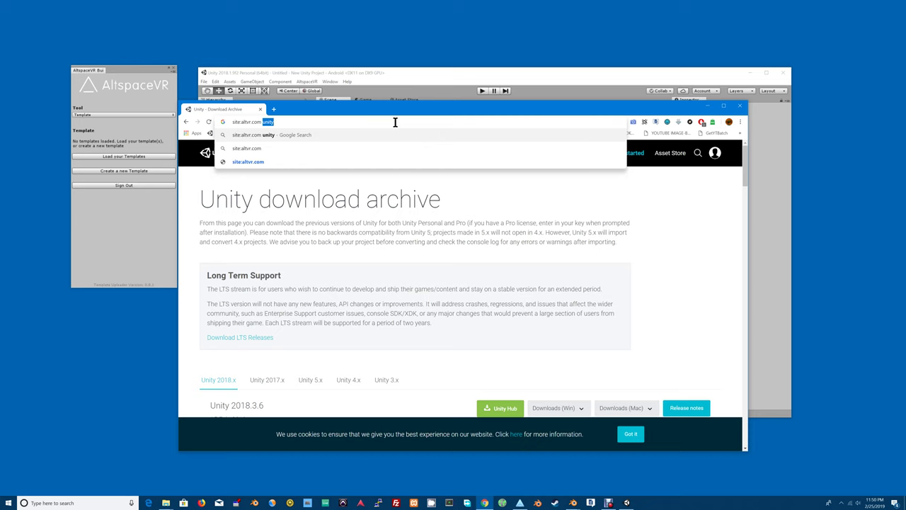
{"action": "key", "text": "BackSpace"}
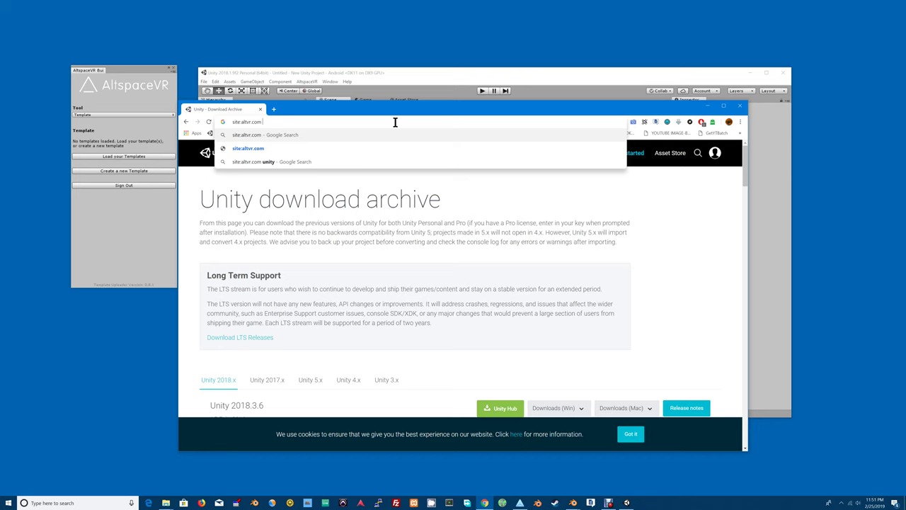
{"action": "type", "text": "unity"}
{"action": "key", "text": "Return"}
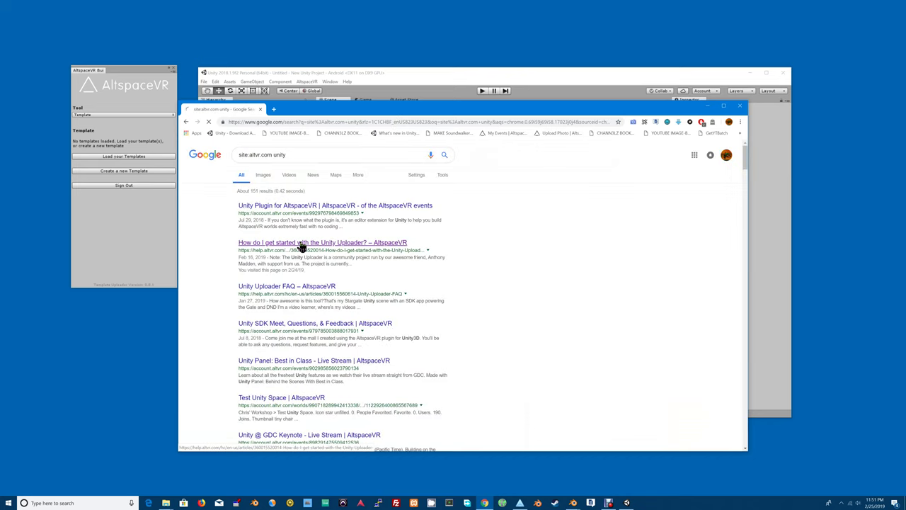
{"action": "left_click", "coordinate": [301, 243]}
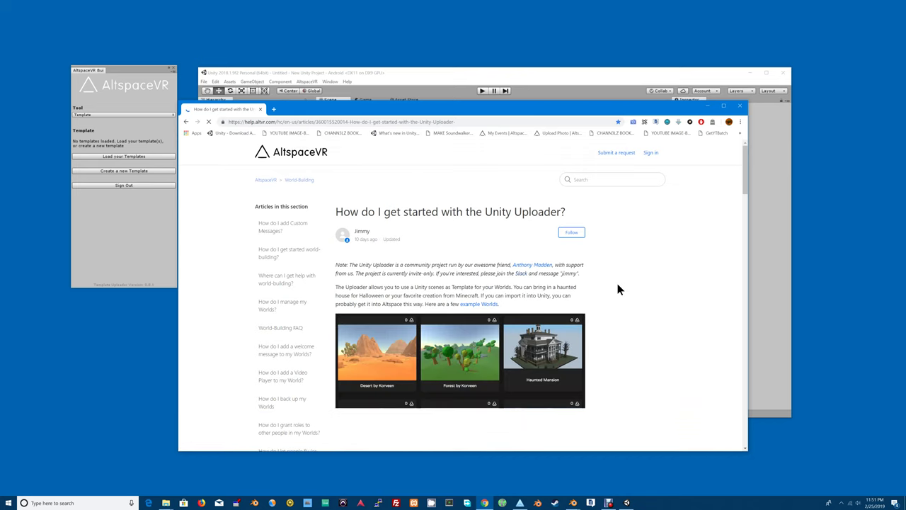
Step: Read the article's Part 1: Setup instructions and check the required Unity version
{"action": "scroll", "coordinate": [617, 288], "scroll_direction": "down", "scroll_amount": 2}
{"action": "scroll", "coordinate": [617, 288], "scroll_direction": "down", "scroll_amount": 3}
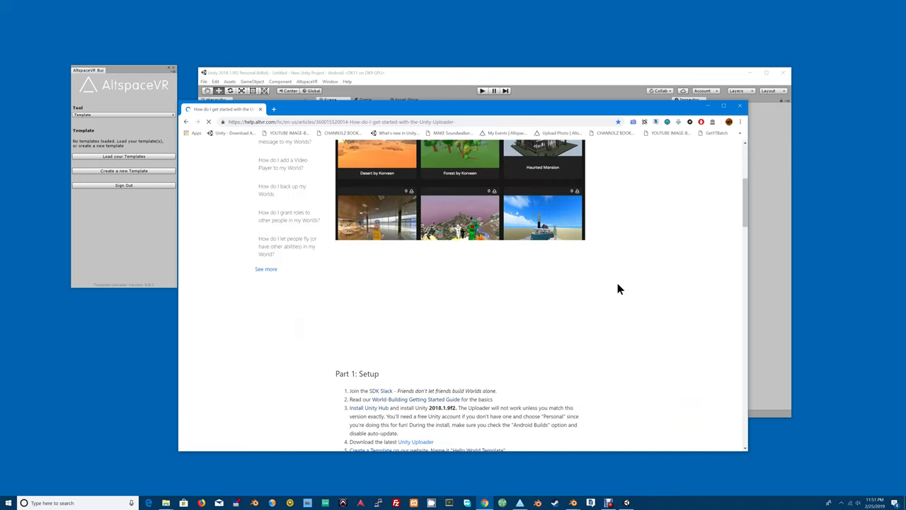
{"action": "scroll", "coordinate": [617, 289], "scroll_direction": "down", "scroll_amount": 3}
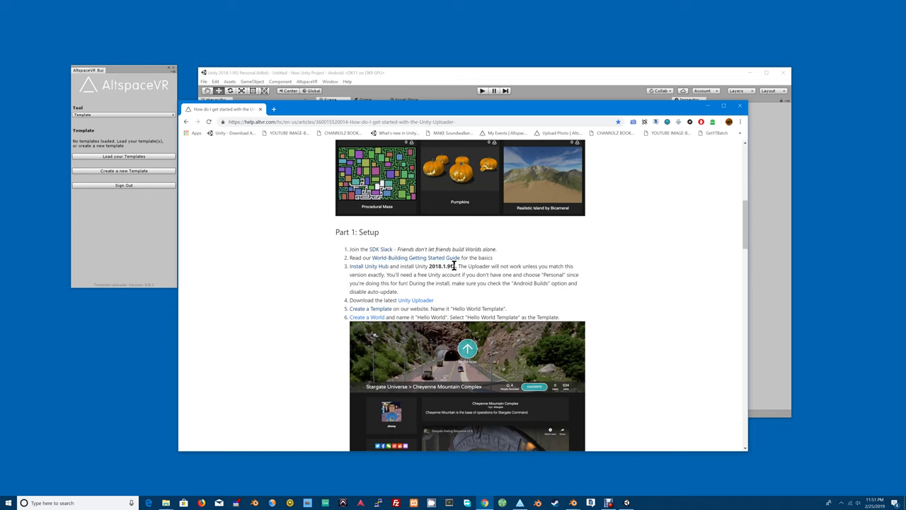
{"action": "scroll", "coordinate": [454, 266], "scroll_direction": "down", "scroll_amount": 1}
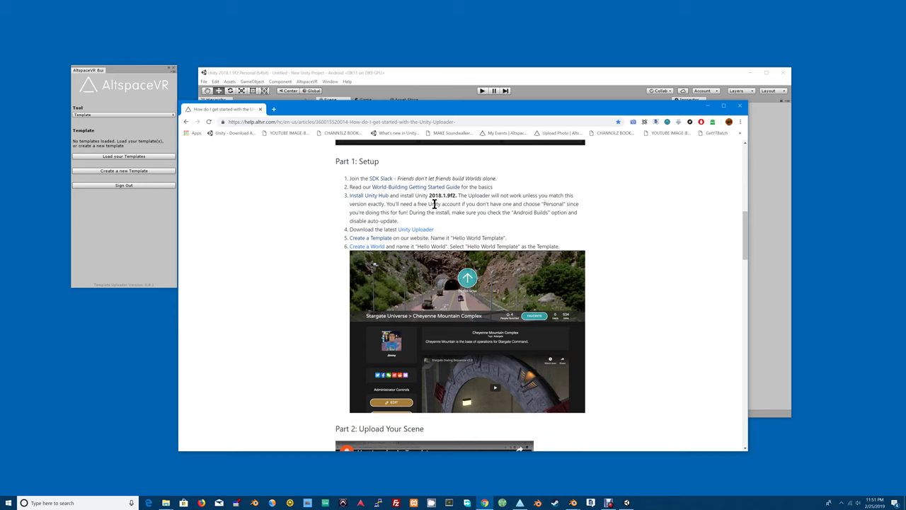
{"action": "left_click_drag", "start_coordinate": [434, 196], "coordinate": [451, 199]}
{"action": "left_click", "coordinate": [456, 203]}
Step: Download the latest Unity Uploader package, preview its contents for import into Unity and cancel the import
{"action": "left_click", "coordinate": [416, 229]}
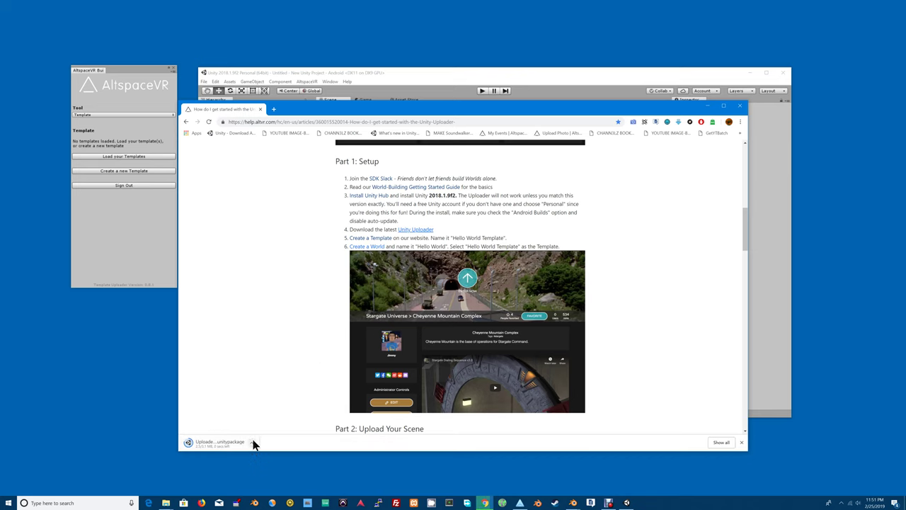
{"action": "left_click", "coordinate": [230, 442]}
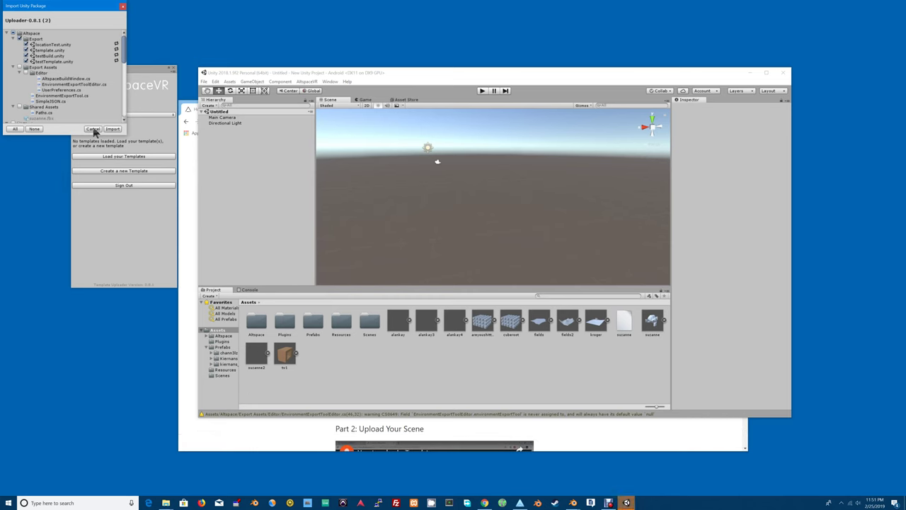
{"action": "left_click", "coordinate": [94, 129]}
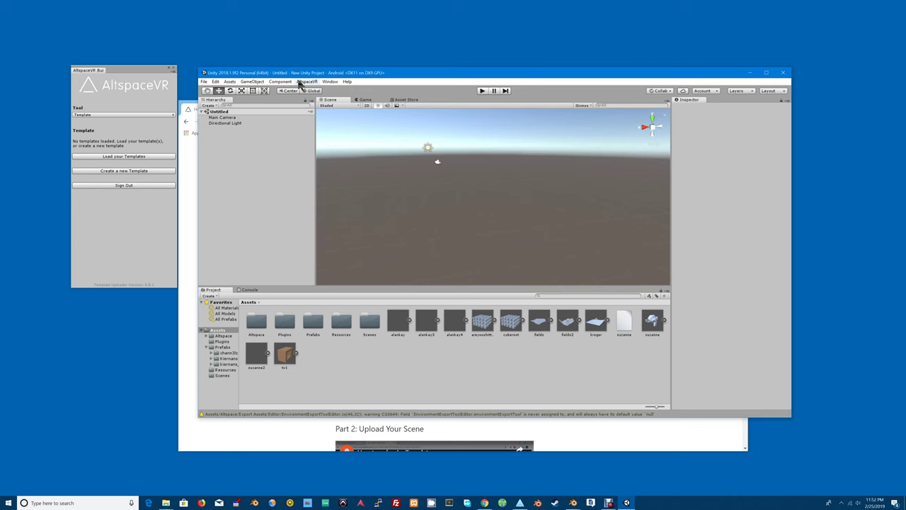
Step: Import toys.fbx from the Desktop's stuff folder into the Unity project as a new asset
{"action": "left_click", "coordinate": [229, 83]}
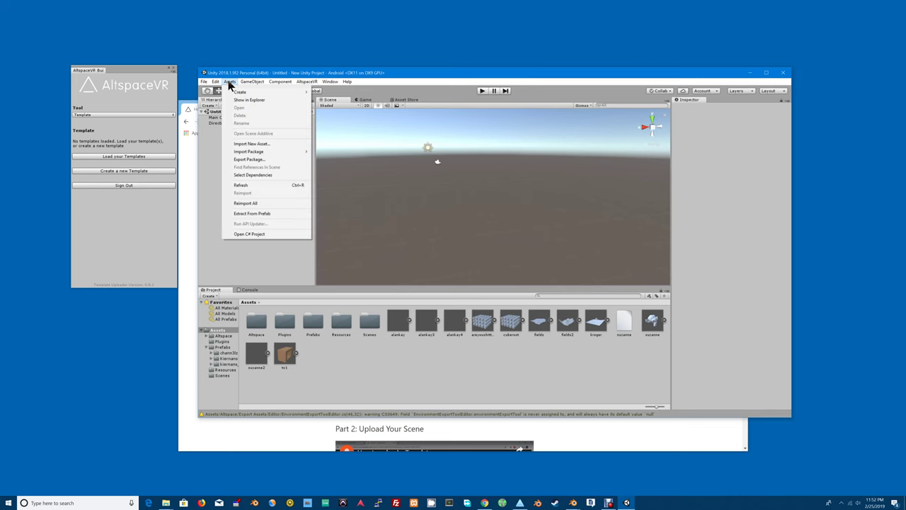
{"action": "mouse_move", "coordinate": [259, 152]}
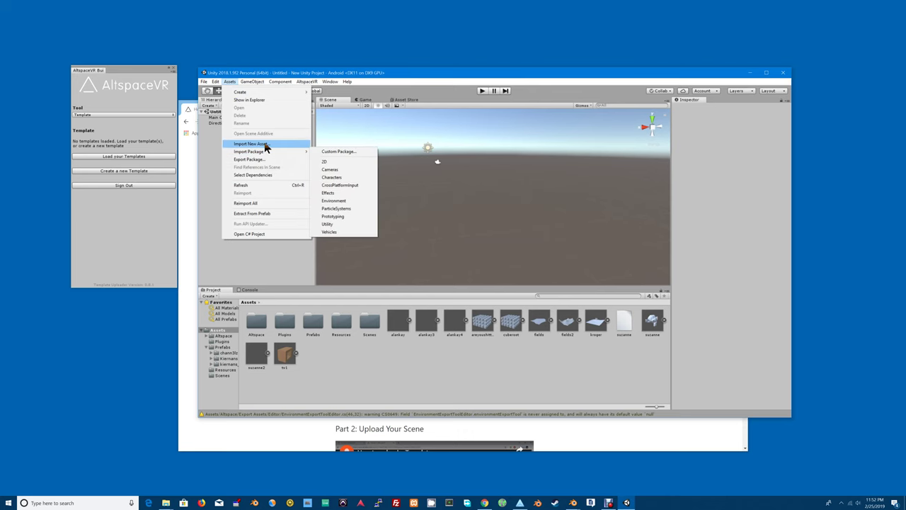
{"action": "left_click", "coordinate": [263, 144]}
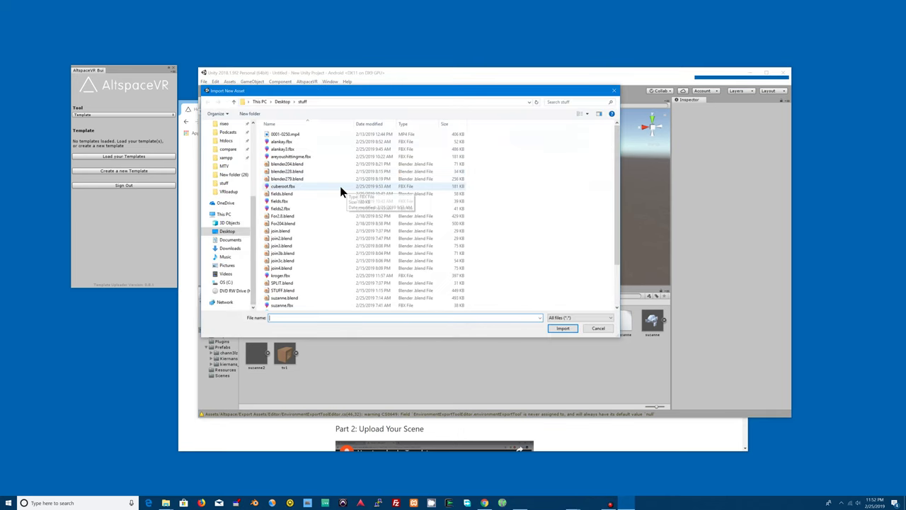
{"action": "scroll", "coordinate": [313, 205], "scroll_direction": "down", "scroll_amount": 2}
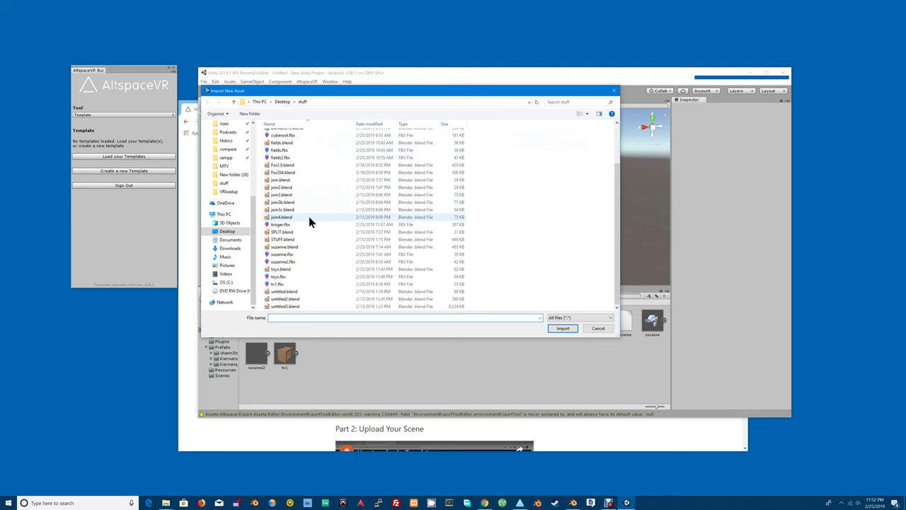
{"action": "left_click", "coordinate": [293, 276]}
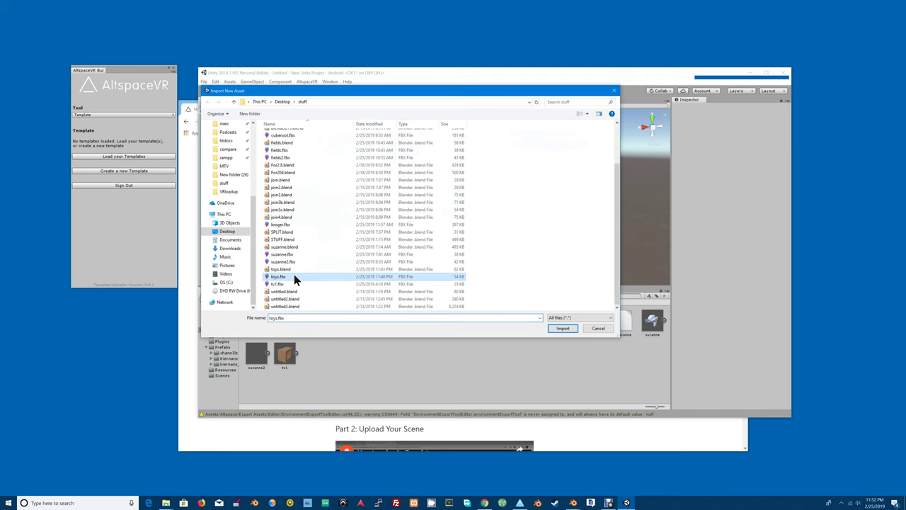
{"action": "left_click", "coordinate": [561, 328]}
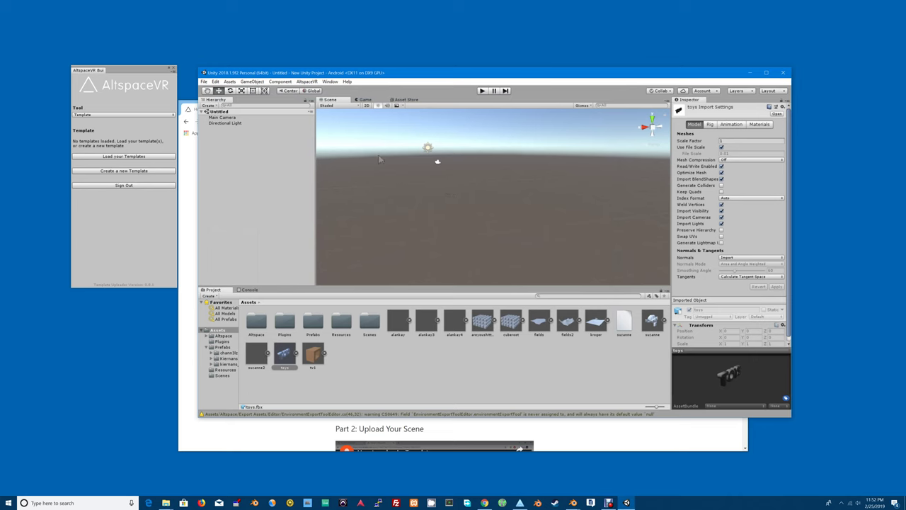
{"action": "left_click", "coordinate": [215, 81]}
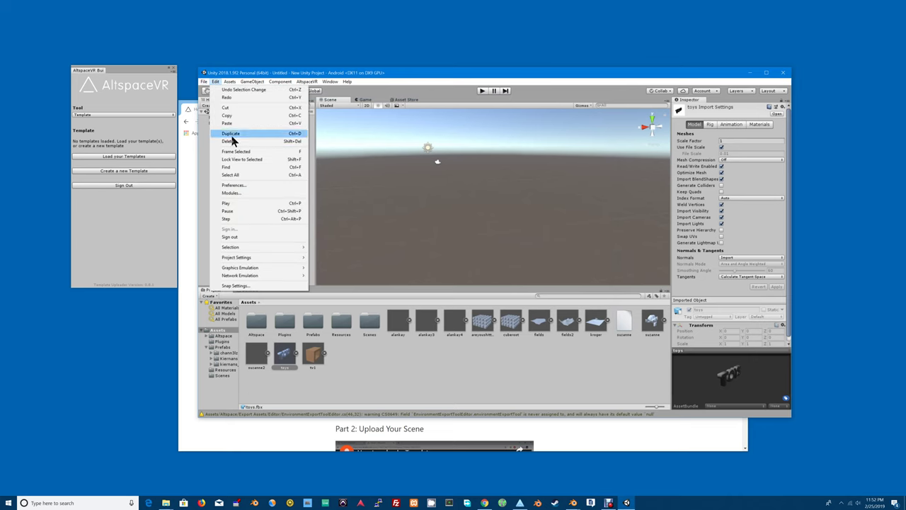
{"action": "left_click", "coordinate": [240, 175]}
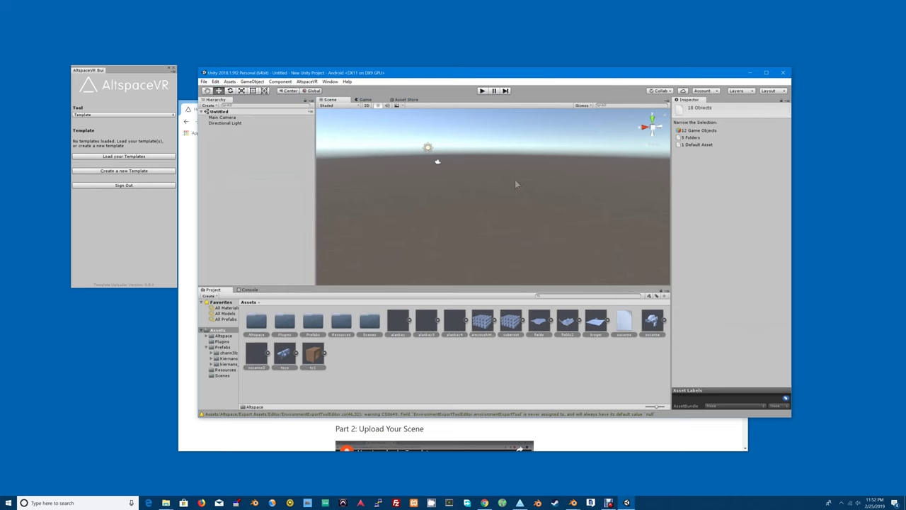
{"action": "key", "text": "Delete"}
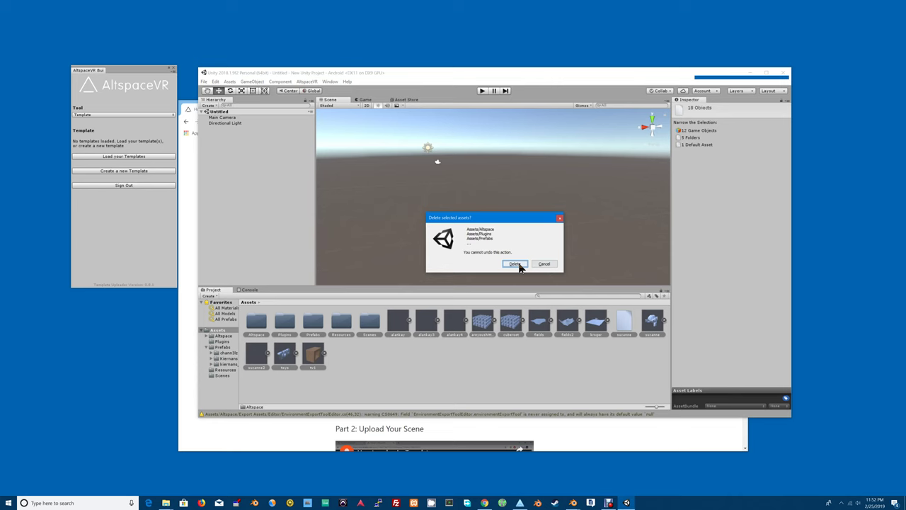
{"action": "left_click", "coordinate": [542, 263]}
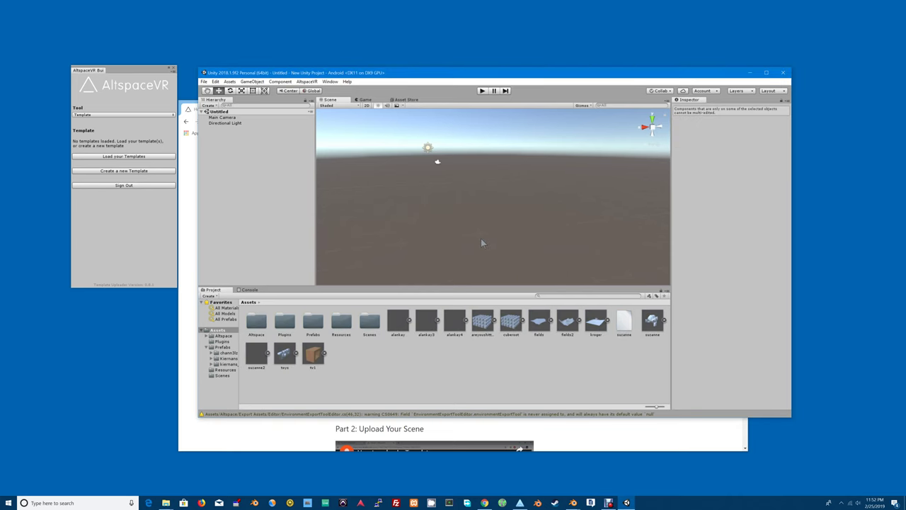
Step: Delete the default Main Camera and Directional Light from the untitled scene
{"action": "right_click_drag", "start_coordinate": [425, 185], "coordinate": [412, 155]}
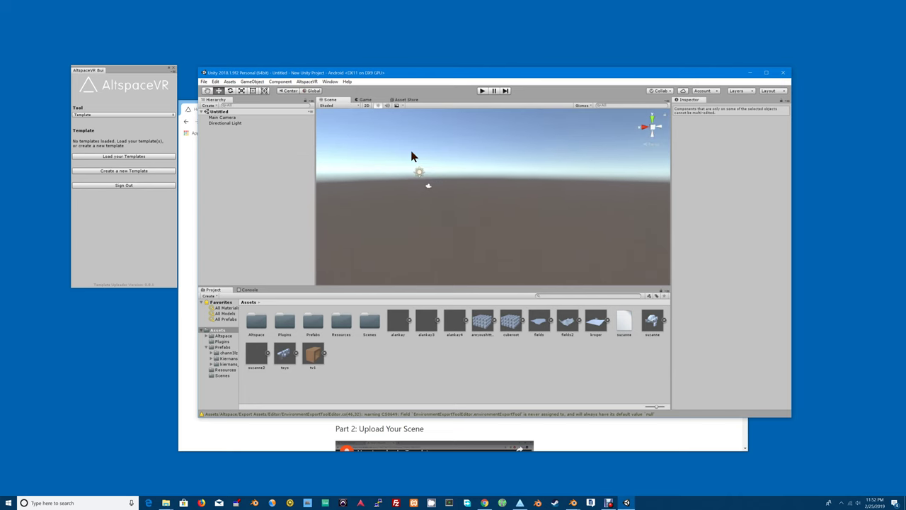
{"action": "left_click_drag", "start_coordinate": [407, 156], "coordinate": [574, 222]}
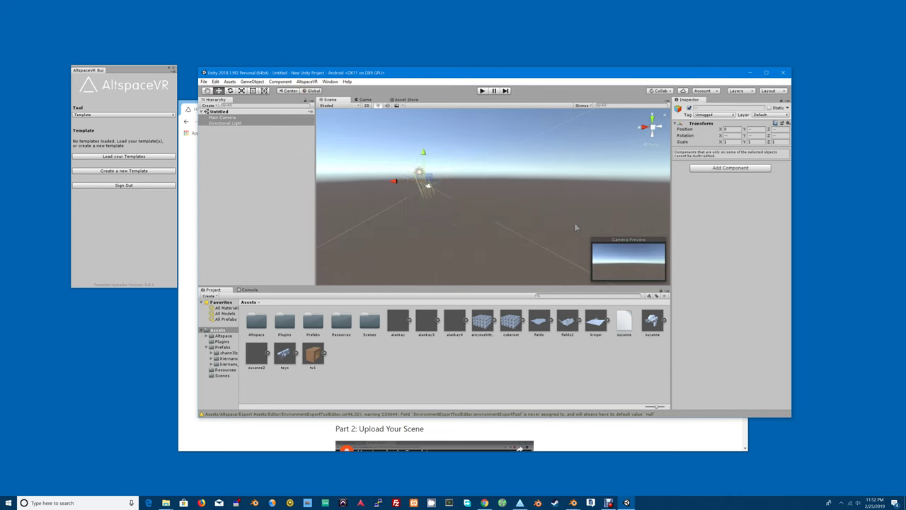
{"action": "key", "text": "Delete"}
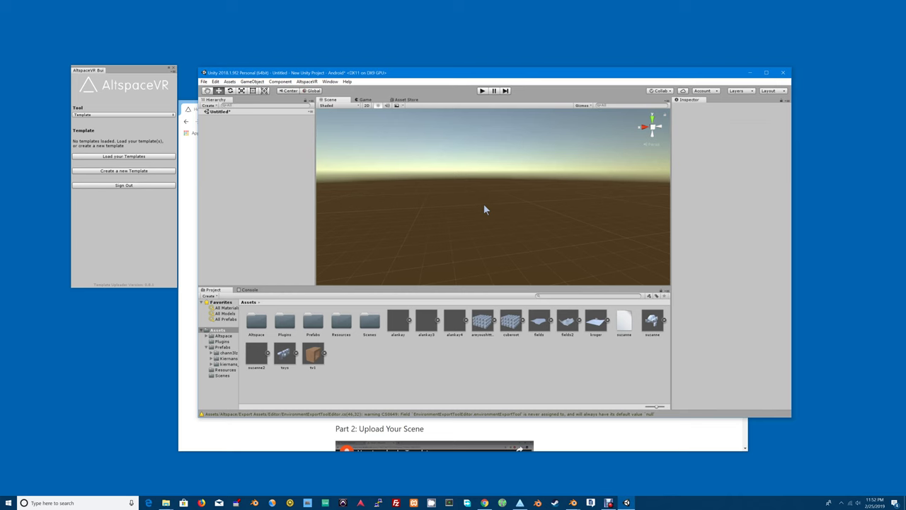
{"action": "left_click_drag", "start_coordinate": [393, 166], "coordinate": [494, 214]}
Step: Place the toys model in the scene and delete its imported camera, accepting the broken prefab instance
{"action": "left_click_drag", "start_coordinate": [284, 354], "coordinate": [444, 206]}
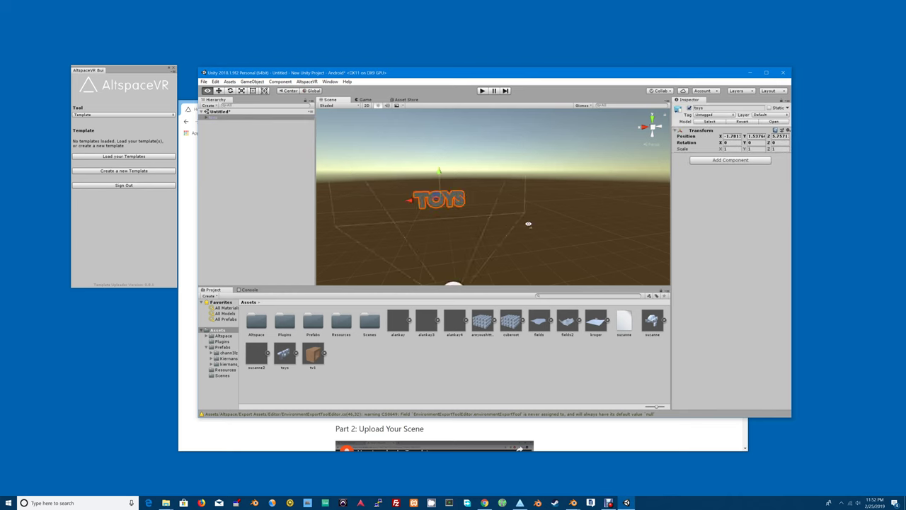
{"action": "key", "text": "f"}
{"action": "left_click", "coordinate": [487, 255]}
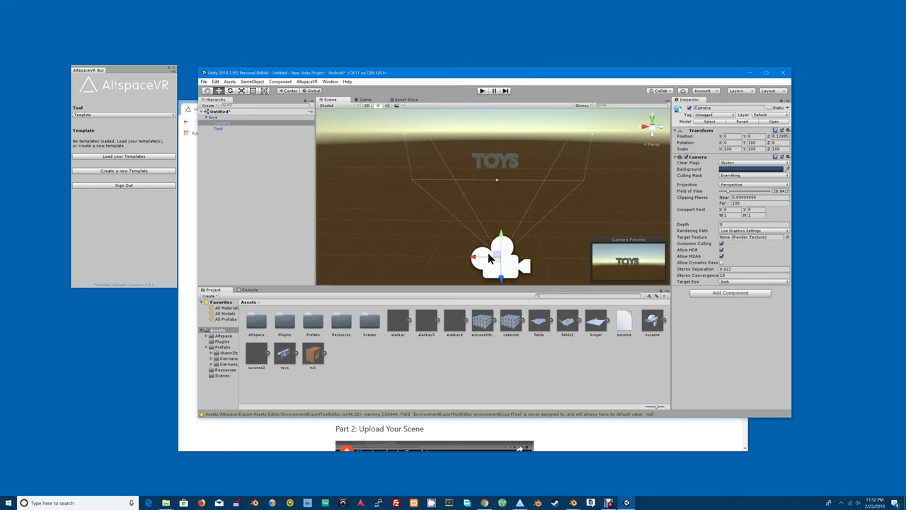
{"action": "key", "text": "Delete"}
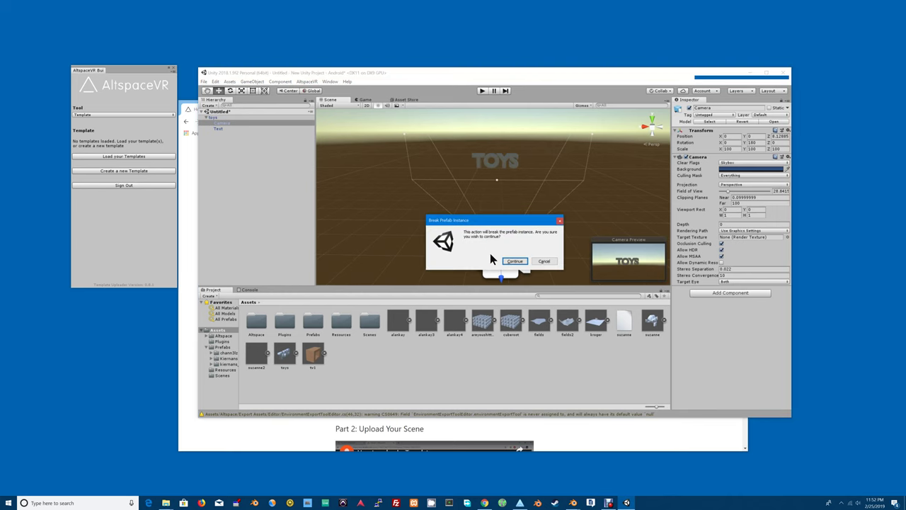
{"action": "left_click", "coordinate": [512, 260]}
{"action": "right_click_drag", "start_coordinate": [511, 254], "coordinate": [512, 186]}
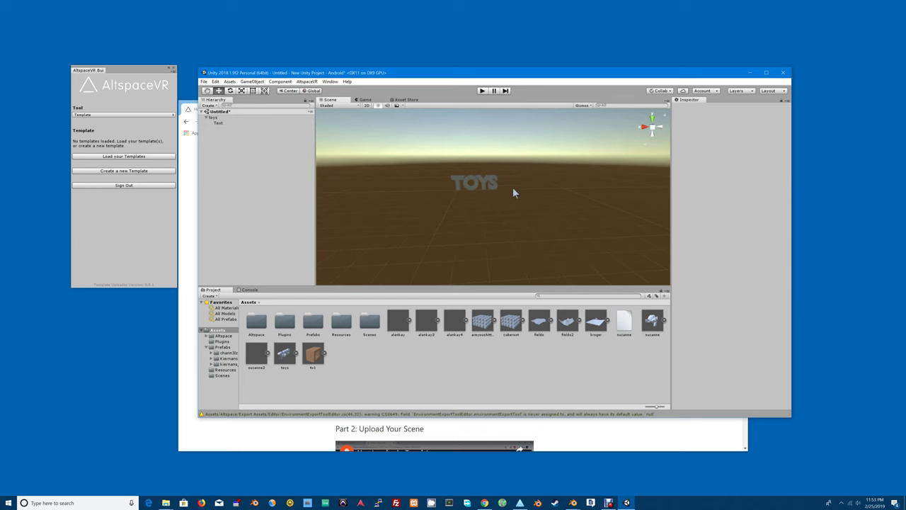
Step: Move the Text mesh out of the toys parent to the top level of the scene hierarchy
{"action": "left_click", "coordinate": [454, 158]}
{"action": "left_click_drag", "start_coordinate": [519, 206], "coordinate": [516, 207]}
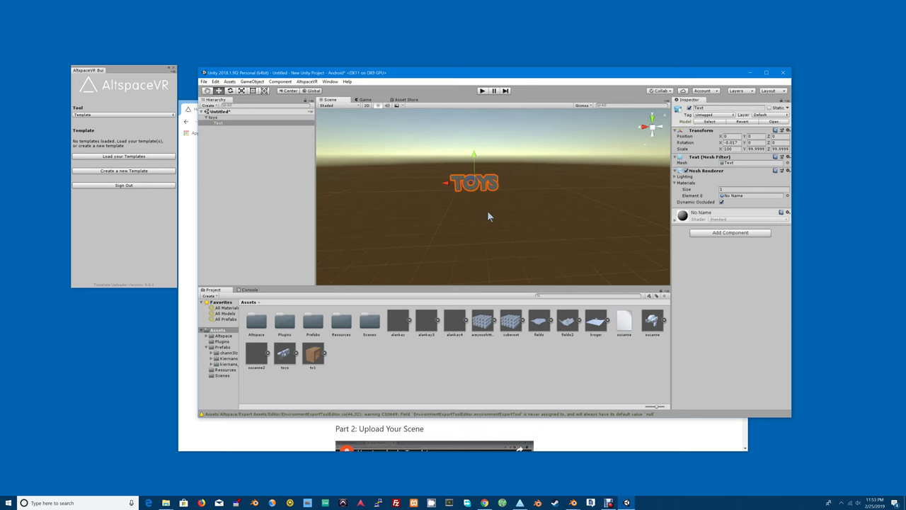
{"action": "left_click", "coordinate": [216, 117]}
{"action": "mouse_move", "coordinate": [224, 123]}
{"action": "left_mouse_down"}
{"action": "mouse_move", "coordinate": [232, 110]}
{"action": "mouse_move", "coordinate": [227, 125]}
{"action": "left_mouse_up"}
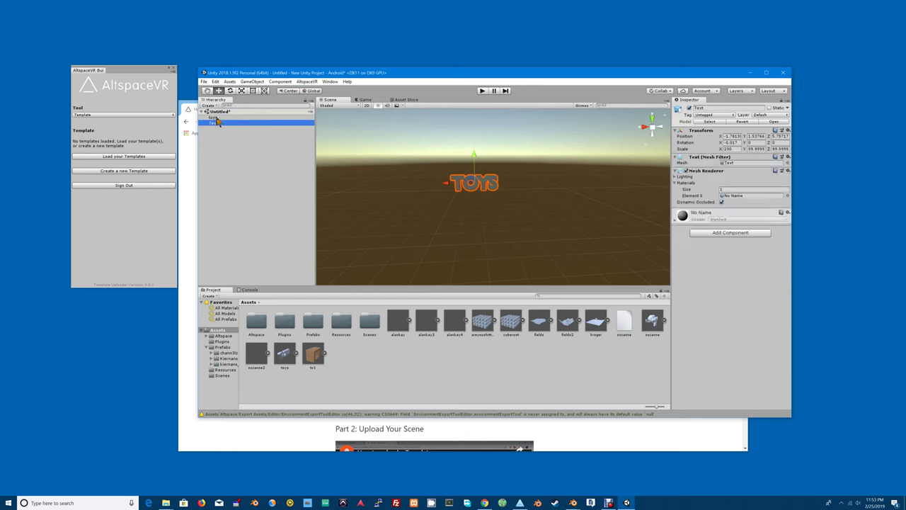
Step: Delete the leftover toys parent object from the scene hierarchy and select the Text mesh
{"action": "left_click", "coordinate": [216, 118]}
{"action": "left_click", "coordinate": [218, 124]}
{"action": "key", "text": "Up"}
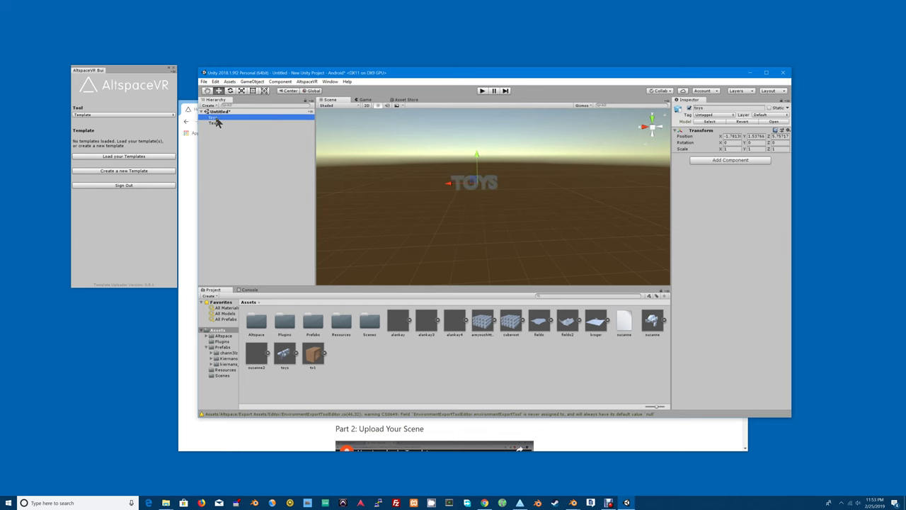
{"action": "key", "text": "Delete"}
{"action": "left_click", "coordinate": [216, 118]}
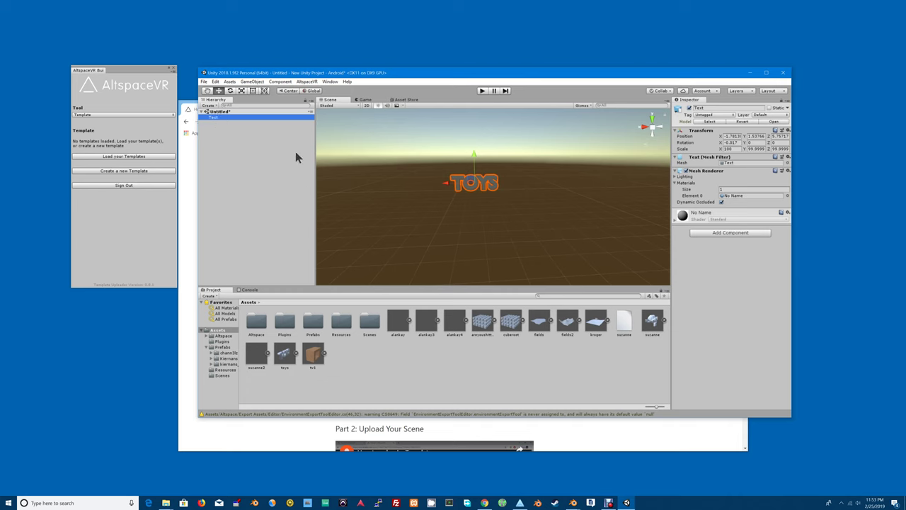
Step: Convert the Text object to a kit prefab with the AltspaceVR Kit tool, using folder name Toys and asset name TheWord
{"action": "left_click", "coordinate": [121, 114]}
{"action": "left_click", "coordinate": [105, 130]}
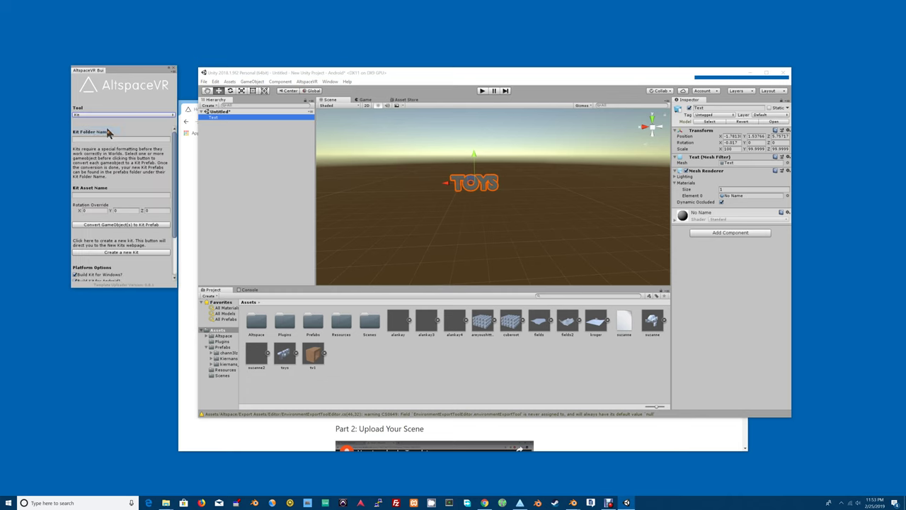
{"action": "left_click", "coordinate": [112, 138]}
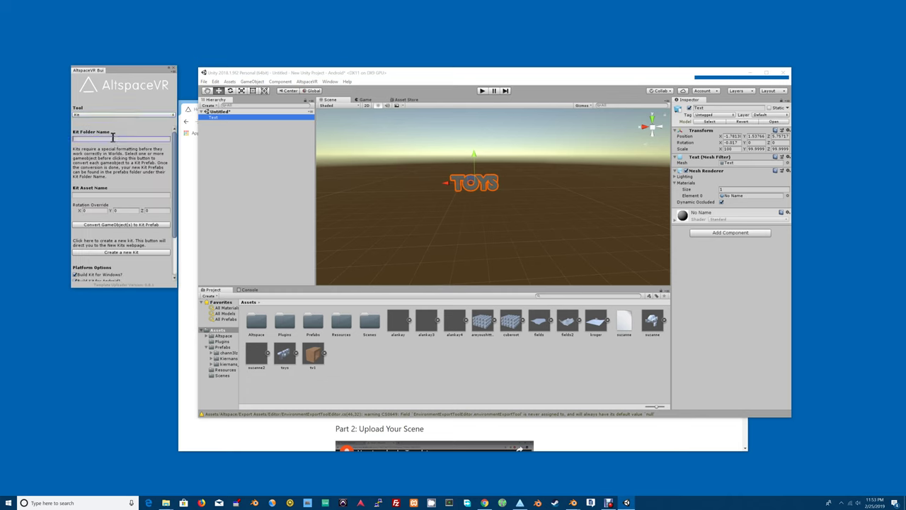
{"action": "type", "text": "t"}
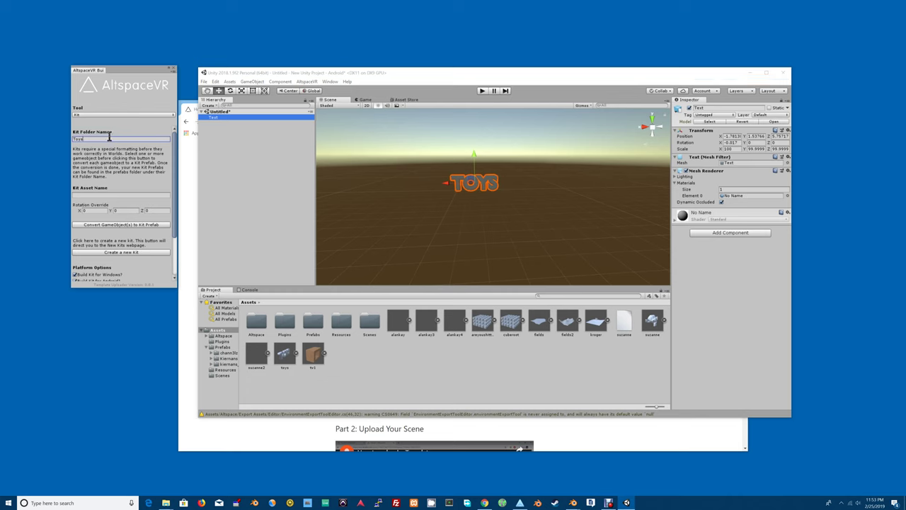
{"action": "left_click", "coordinate": [100, 194]}
{"action": "type", "text": "Te"}
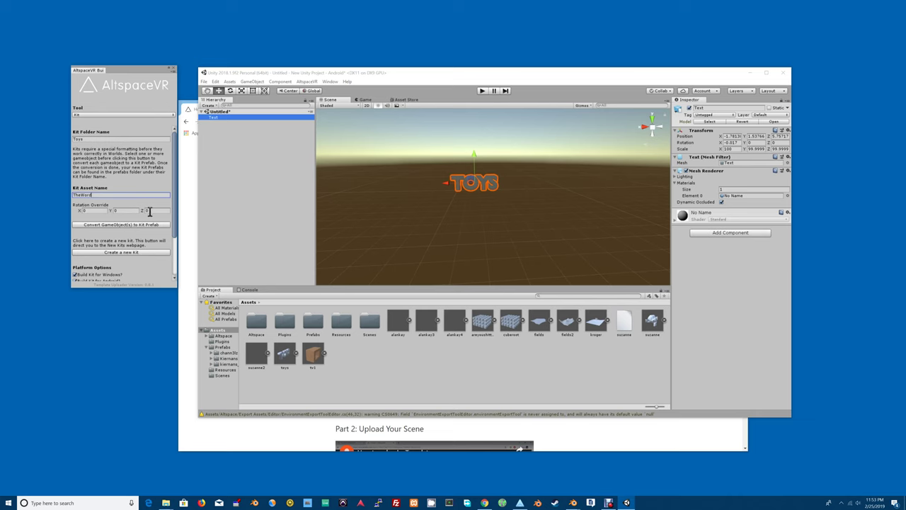
{"action": "left_click", "coordinate": [111, 225]}
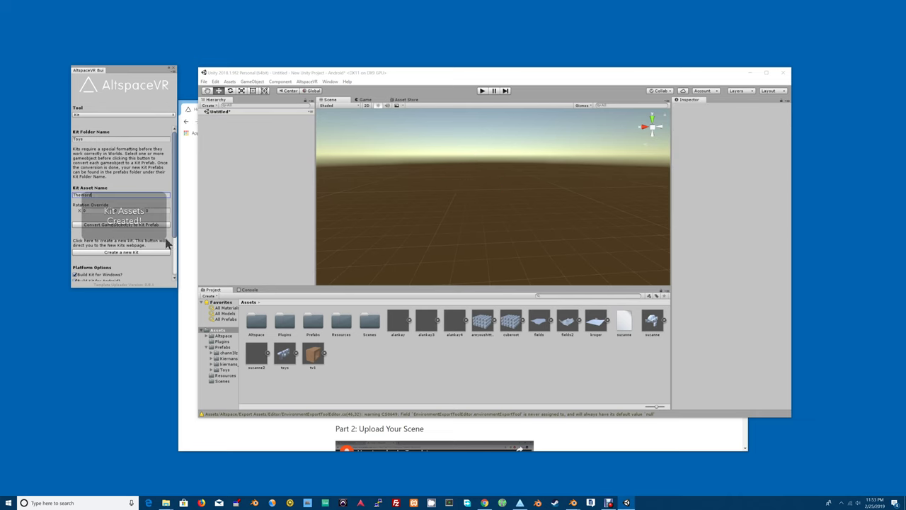
Step: Load the kit prefab directories, build the Toys kit, and move the resulting project folder window clear of the uploader
{"action": "scroll", "coordinate": [175, 232], "scroll_direction": "down", "scroll_amount": 1}
{"action": "scroll", "coordinate": [170, 237], "scroll_direction": "down", "scroll_amount": 5}
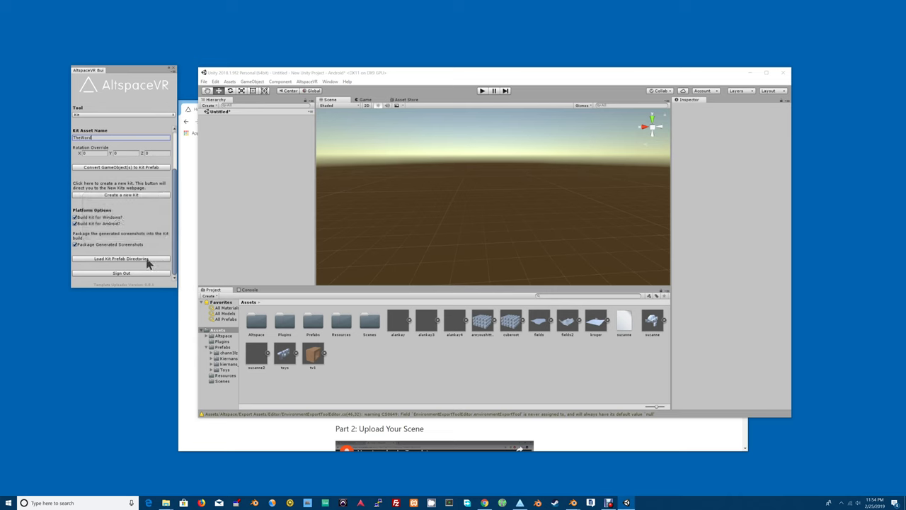
{"action": "left_click", "coordinate": [148, 259]}
{"action": "scroll", "coordinate": [161, 252], "scroll_direction": "down", "scroll_amount": 5}
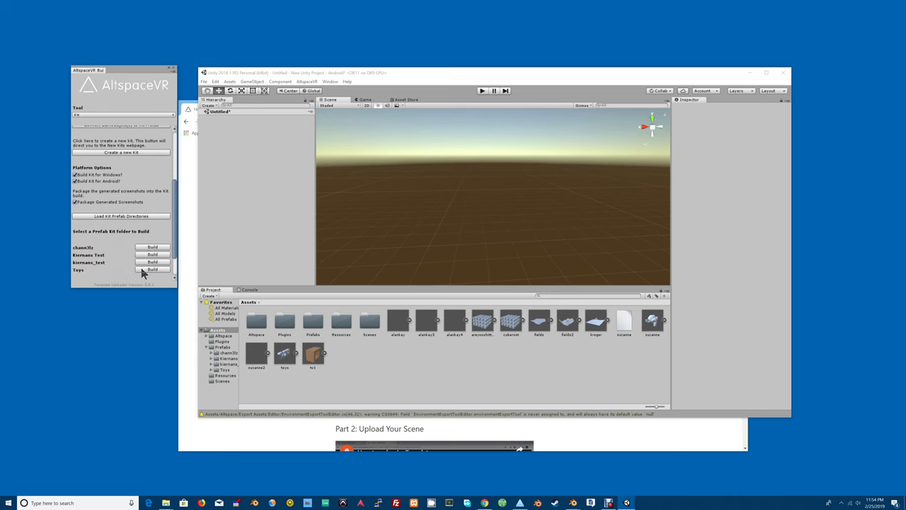
{"action": "left_click", "coordinate": [144, 271]}
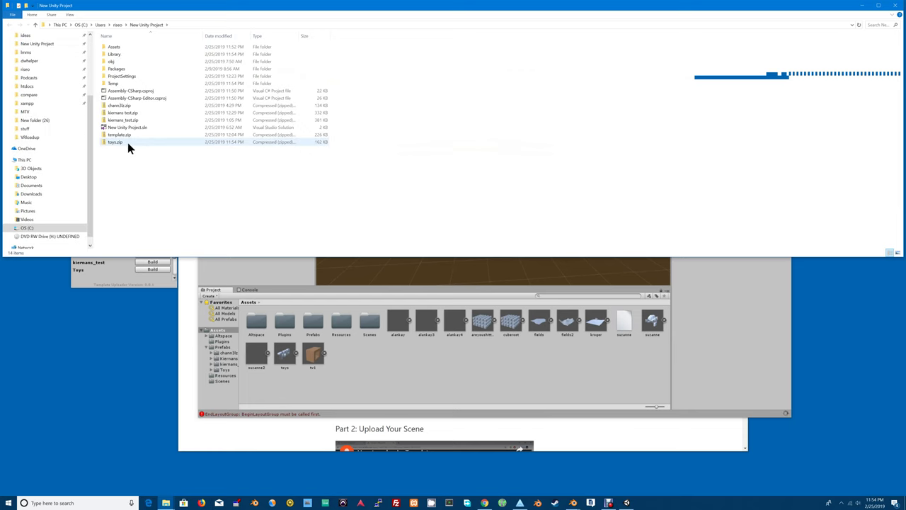
{"action": "left_click_drag", "start_coordinate": [782, 16], "coordinate": [794, 235]}
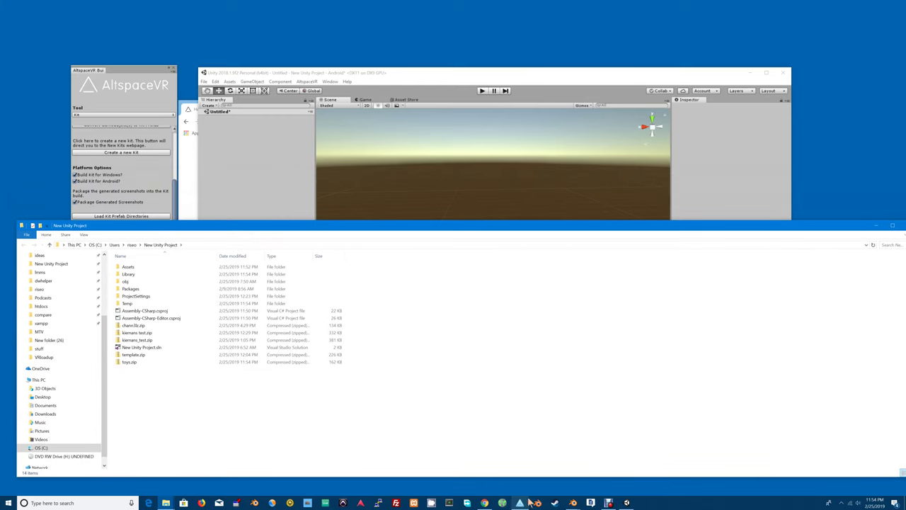
Step: Switch to Chrome and open the Kits page of the AltspaceVR account site
{"action": "left_click", "coordinate": [485, 502]}
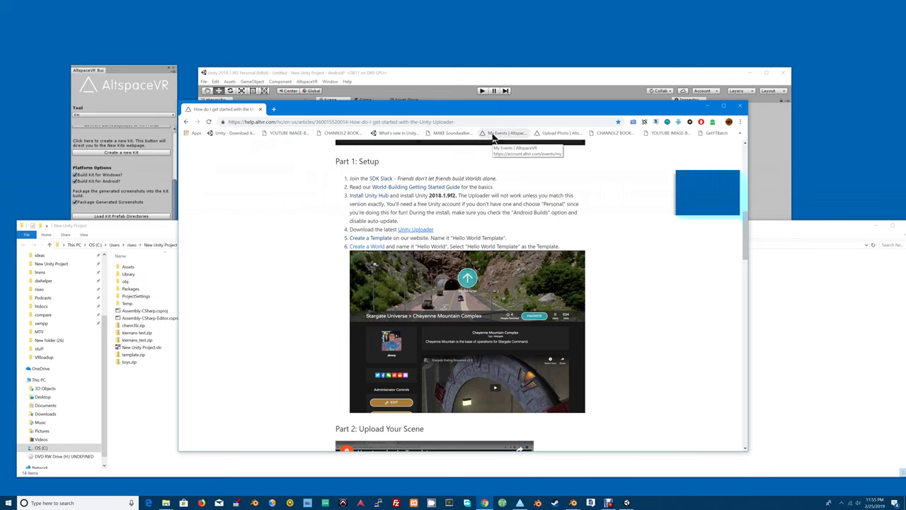
{"action": "left_click", "coordinate": [541, 136]}
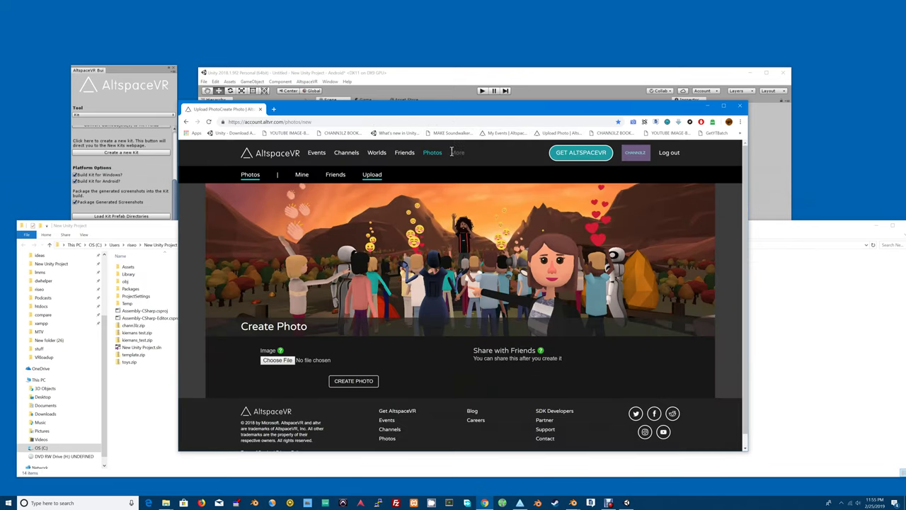
{"action": "mouse_move", "coordinate": [455, 152]}
{"action": "left_click", "coordinate": [453, 211]}
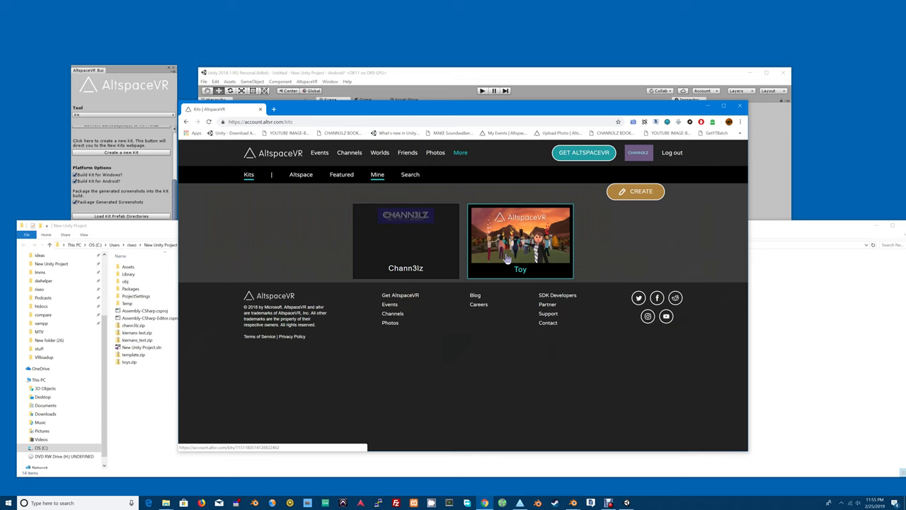
Step: Create a new AltspaceVR kit named Toys with the description "Toys Toys"
{"action": "left_click", "coordinate": [640, 194]}
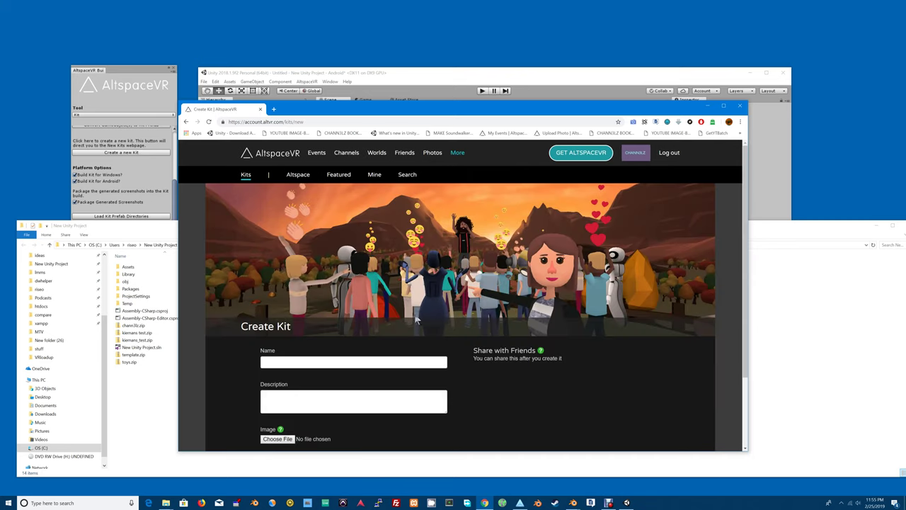
{"action": "left_click", "coordinate": [351, 364]}
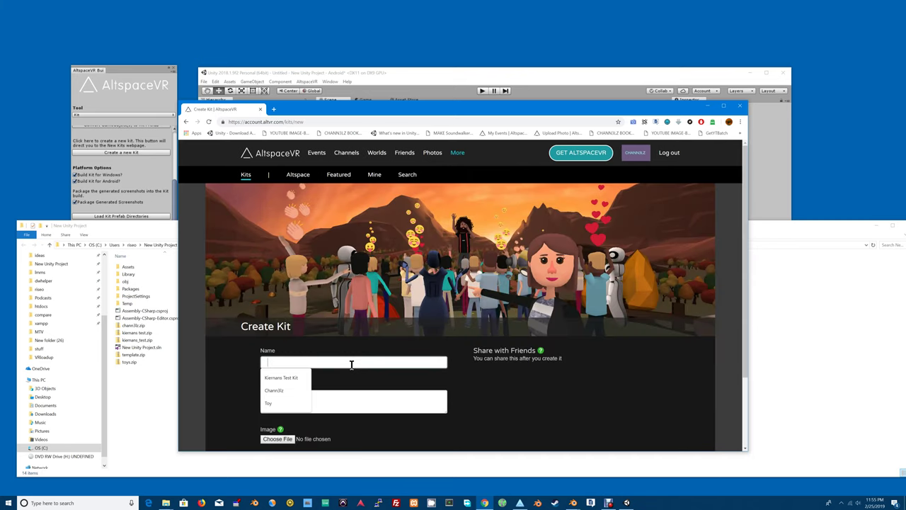
{"action": "type", "text": "Toys"}
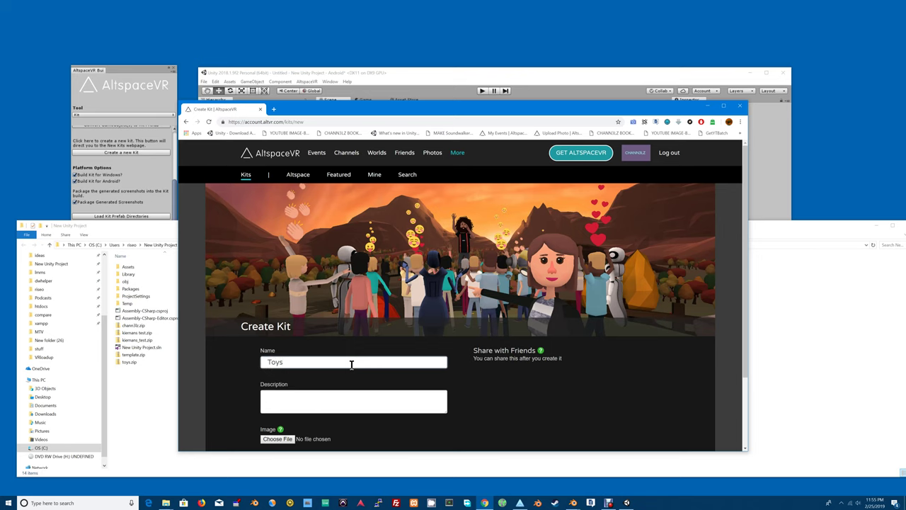
{"action": "scroll", "coordinate": [373, 358], "scroll_direction": "down", "scroll_amount": 3}
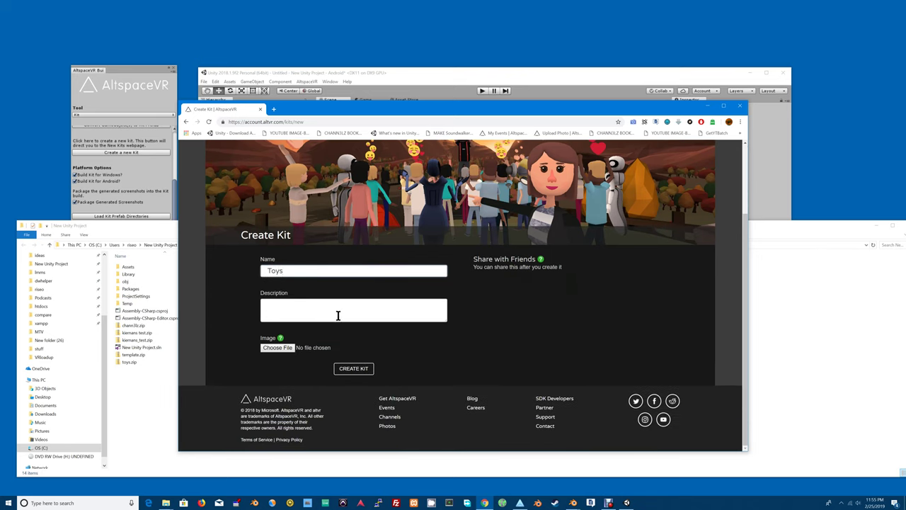
{"action": "left_click", "coordinate": [338, 314]}
{"action": "type", "text": "Toys Toys"}
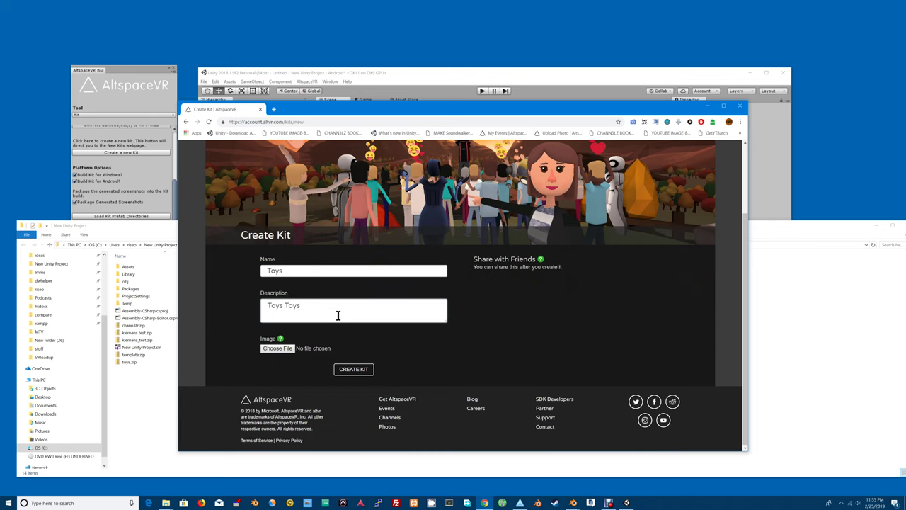
{"action": "left_click", "coordinate": [350, 370]}
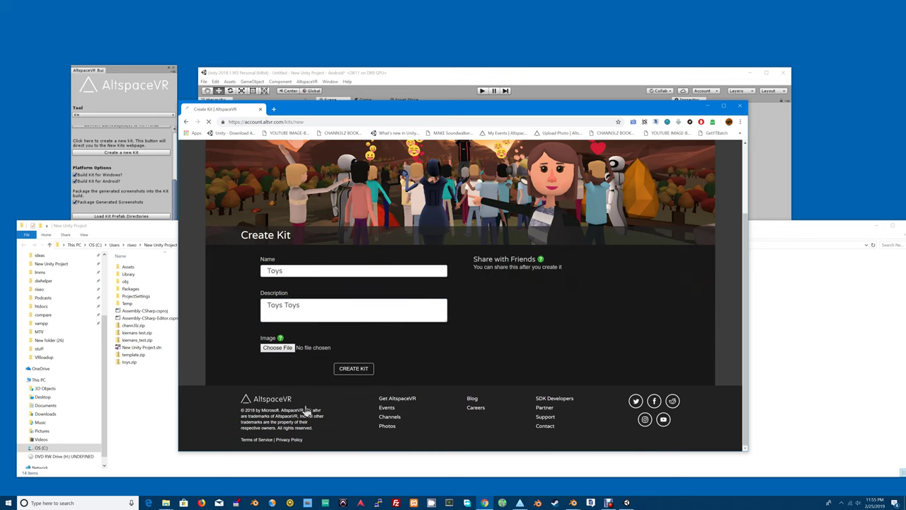
Step: Edit the new Toys kit to upload toys.zip as its zip file and update the kit
{"action": "scroll", "coordinate": [356, 361], "scroll_direction": "down", "scroll_amount": 4}
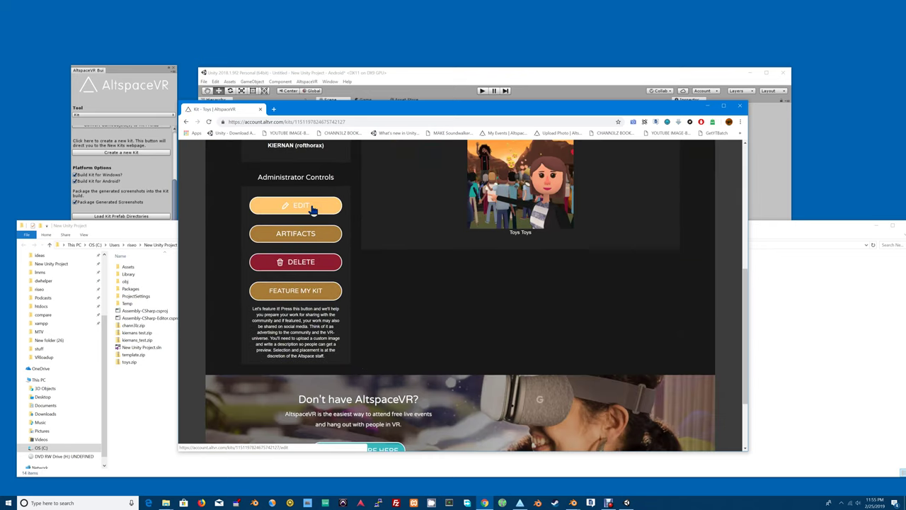
{"action": "left_click", "coordinate": [312, 206]}
{"action": "scroll", "coordinate": [343, 288], "scroll_direction": "down", "scroll_amount": 2}
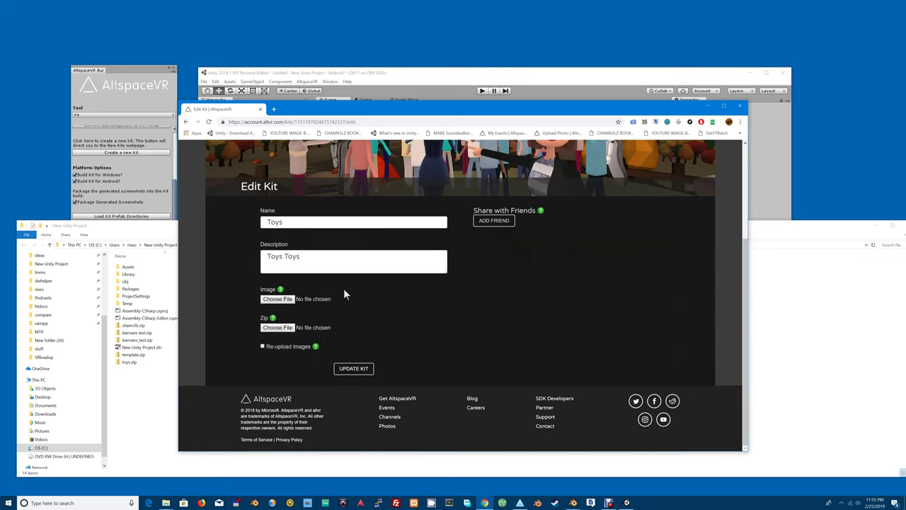
{"action": "left_click", "coordinate": [277, 329]}
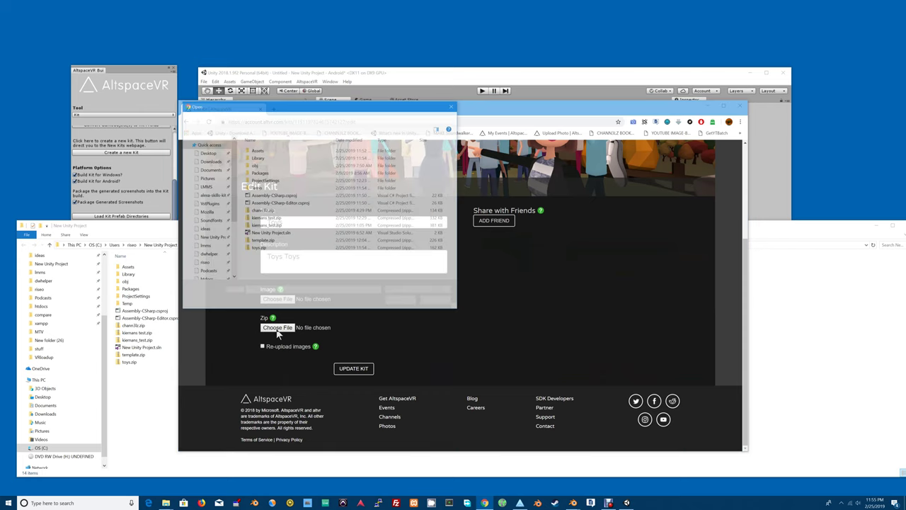
{"action": "left_click", "coordinate": [264, 248]}
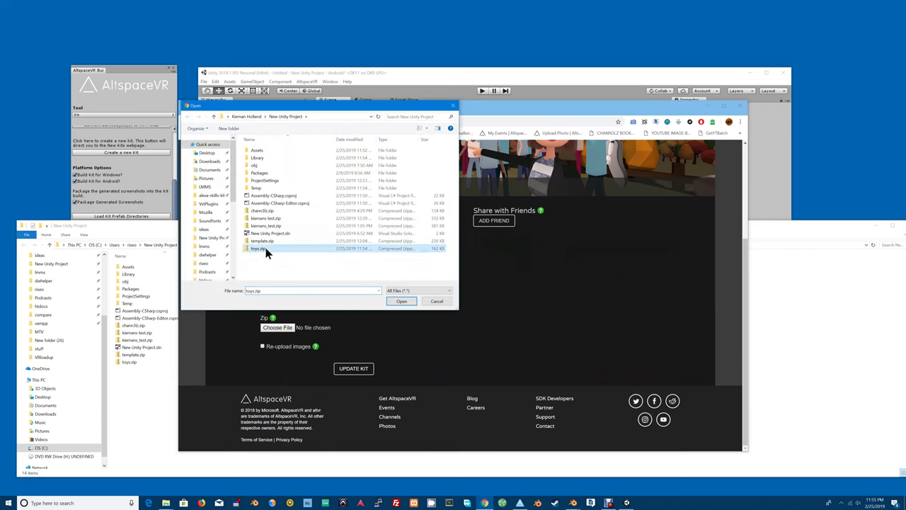
{"action": "left_click", "coordinate": [399, 300]}
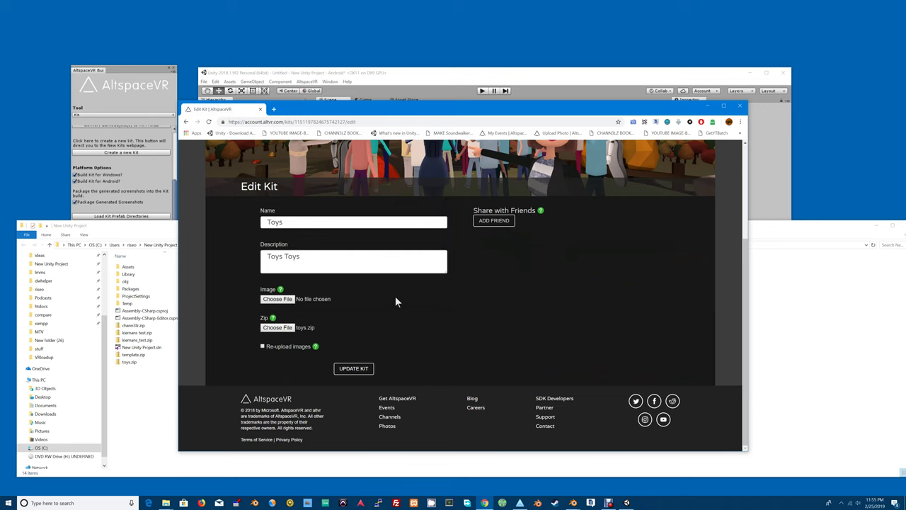
{"action": "left_click", "coordinate": [365, 368]}
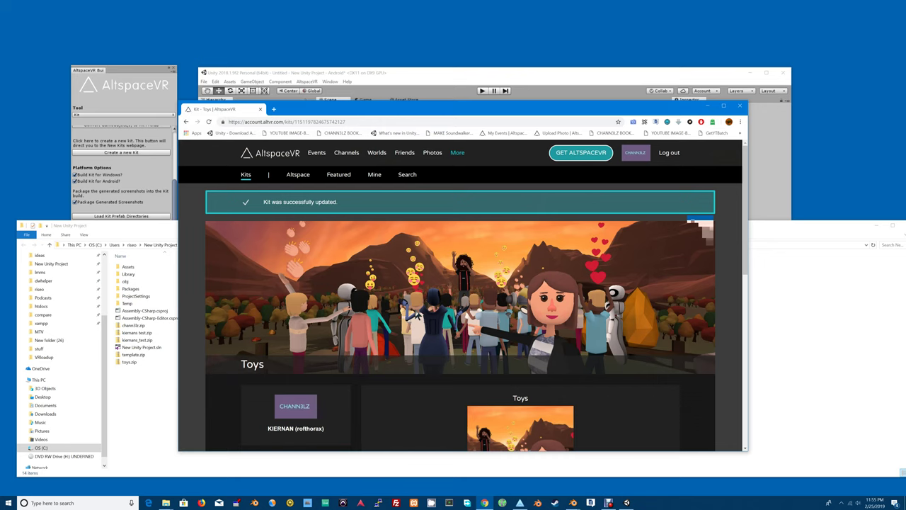
Step: Review the Toys kit page and the Unity uploader's kit naming, conversion, platform and build options
{"action": "scroll", "coordinate": [414, 308], "scroll_direction": "down", "scroll_amount": 3}
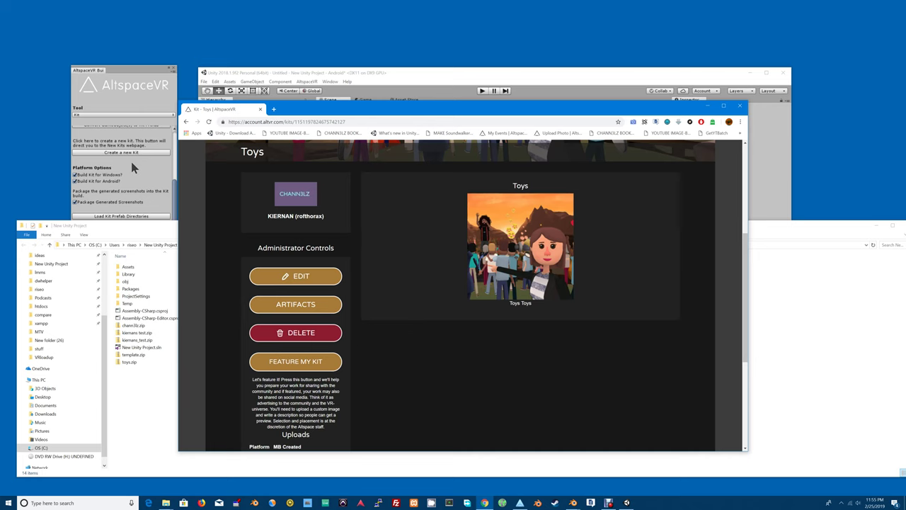
{"action": "left_click", "coordinate": [176, 181]}
{"action": "scroll", "coordinate": [175, 181], "scroll_direction": "up", "scroll_amount": 3}
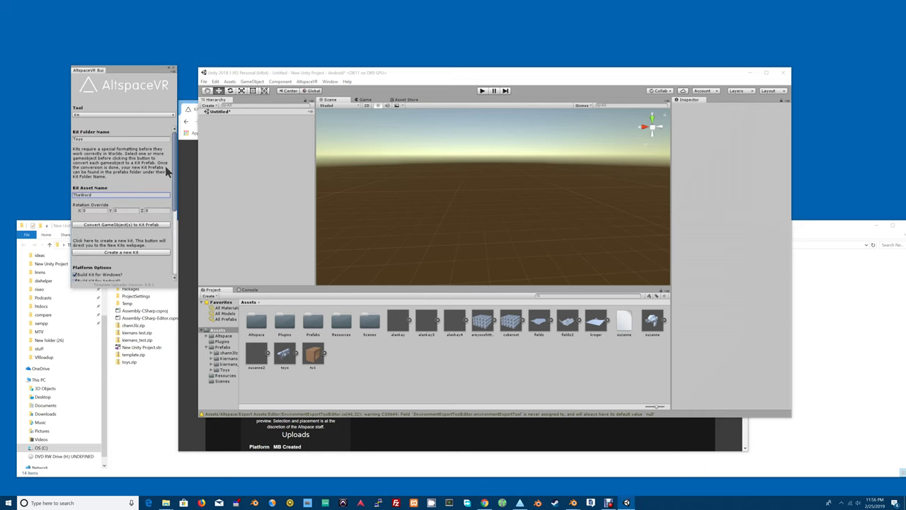
{"action": "scroll", "coordinate": [177, 181], "scroll_direction": "down", "scroll_amount": 1}
{"action": "left_click_drag", "start_coordinate": [177, 181], "coordinate": [178, 253]}
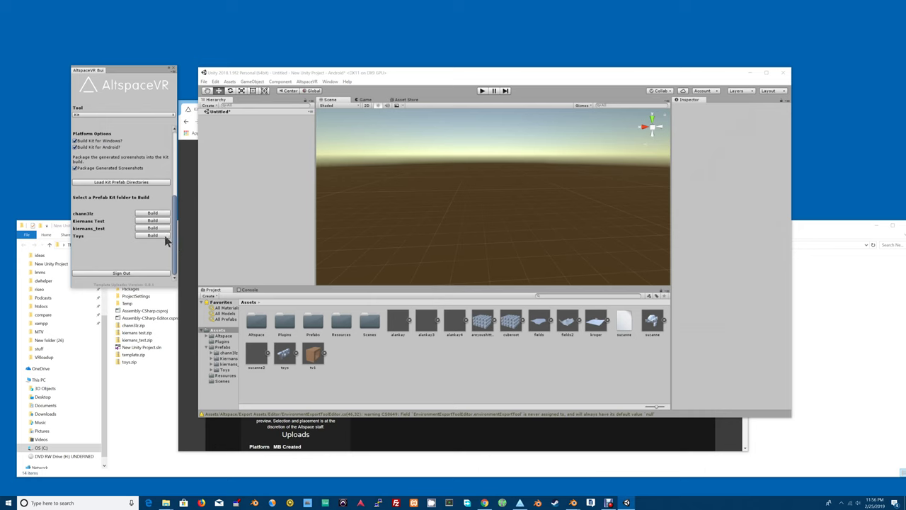
{"action": "mouse_move", "coordinate": [179, 250]}
{"action": "left_mouse_down"}
{"action": "mouse_move", "coordinate": [179, 160]}
{"action": "mouse_move", "coordinate": [179, 253]}
{"action": "left_mouse_up"}
{"action": "left_click", "coordinate": [197, 435]}
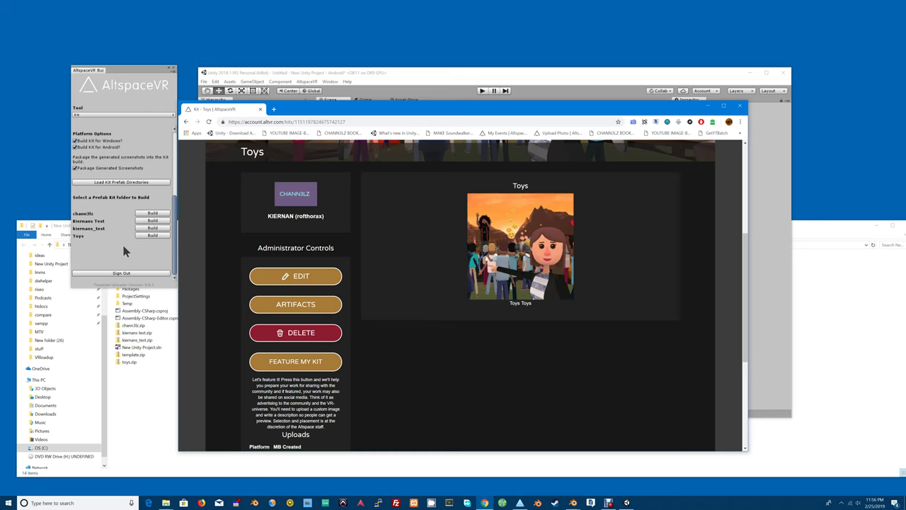
{"action": "left_click", "coordinate": [173, 163]}
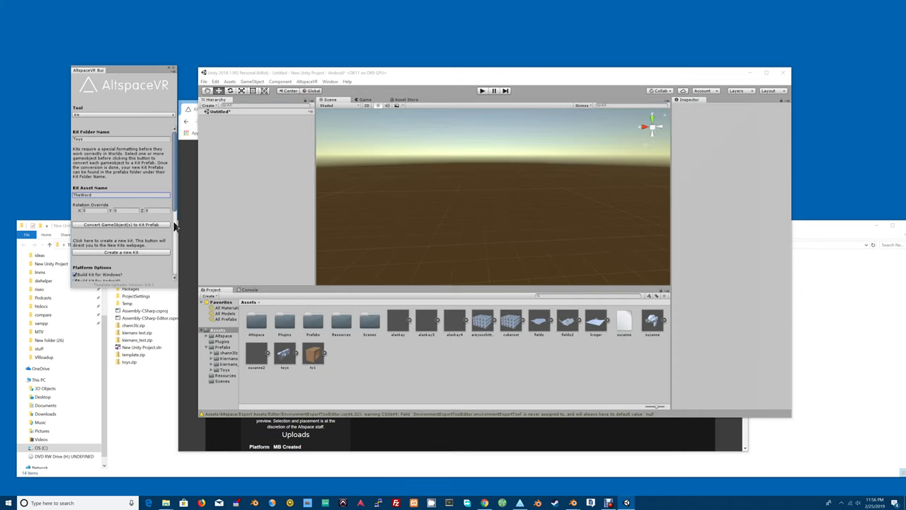
{"action": "scroll", "coordinate": [175, 225], "scroll_direction": "down", "scroll_amount": 5}
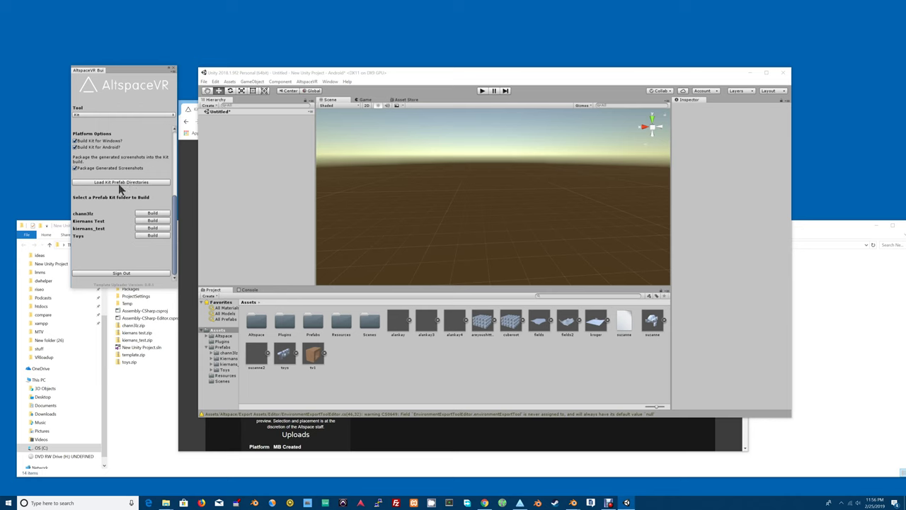
{"action": "scroll", "coordinate": [177, 179], "scroll_direction": "up", "scroll_amount": 5}
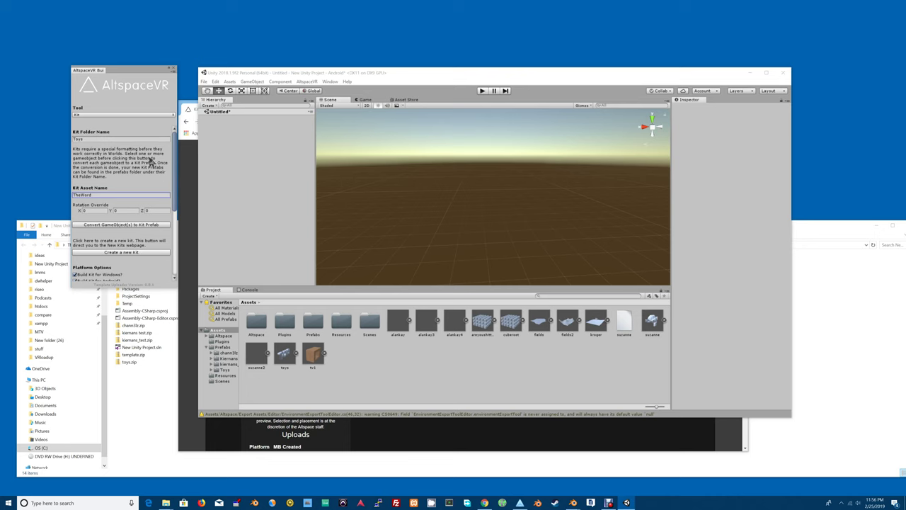
{"action": "scroll", "coordinate": [177, 205], "scroll_direction": "down", "scroll_amount": 6}
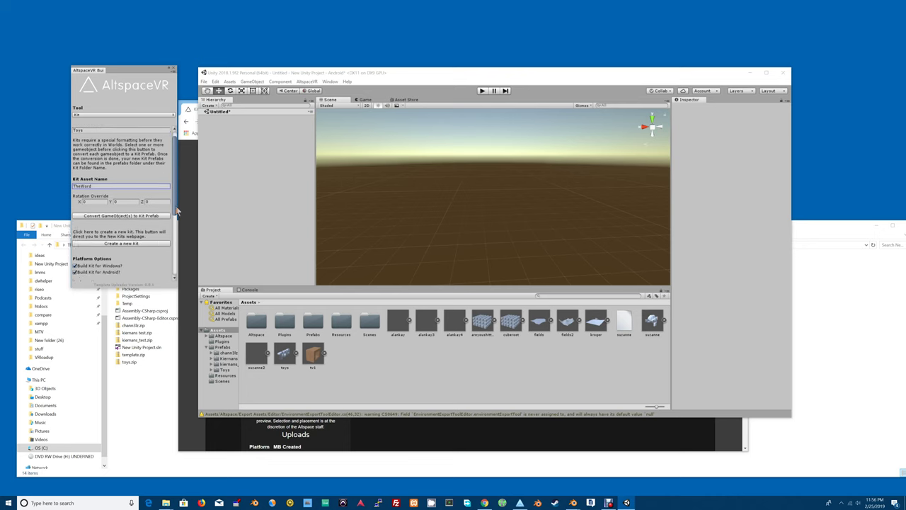
Step: Return to the Toys kit page in Chrome and view its artifacts
{"action": "left_click", "coordinate": [190, 367]}
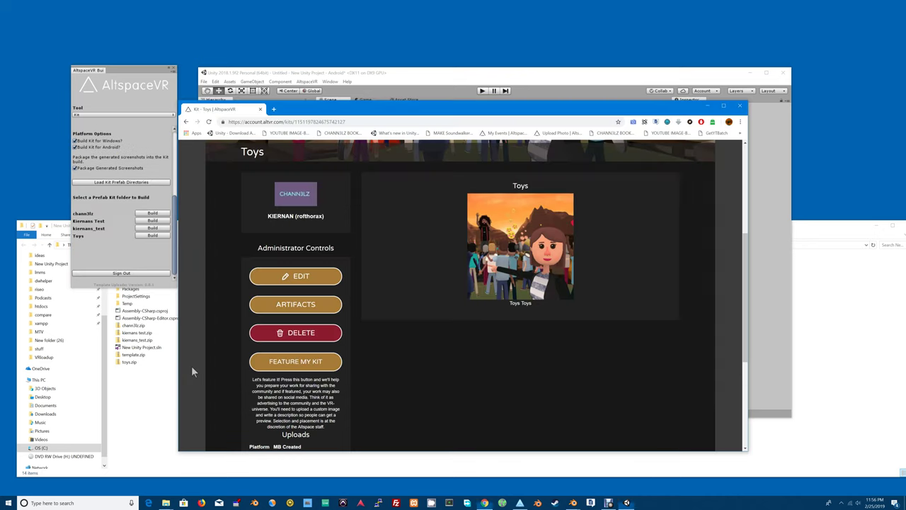
{"action": "left_click", "coordinate": [330, 305]}
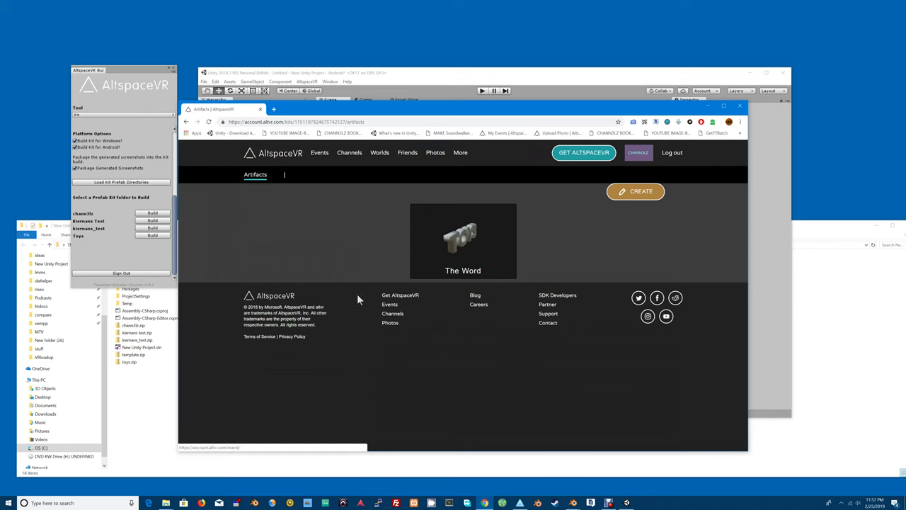
Step: Switch to the AltspaceVR desktop app
{"action": "left_click", "coordinate": [520, 504]}
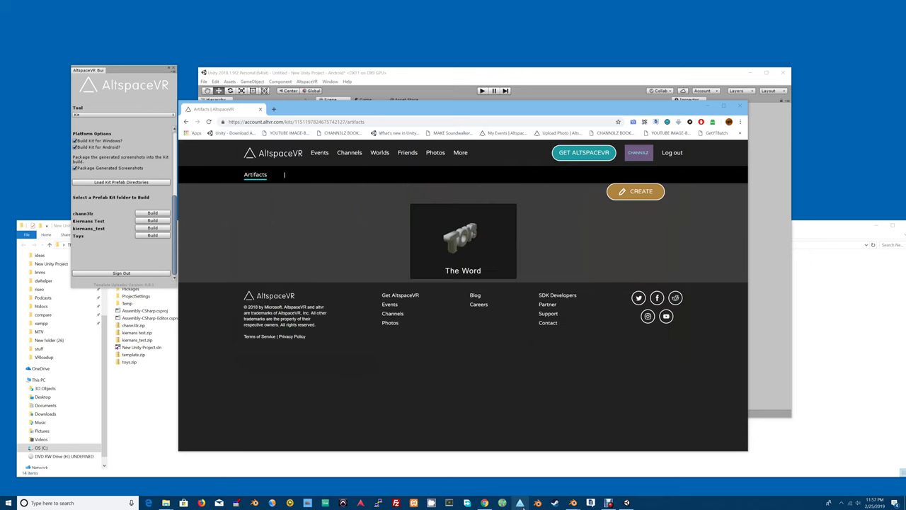
{"action": "left_click", "coordinate": [520, 503]}
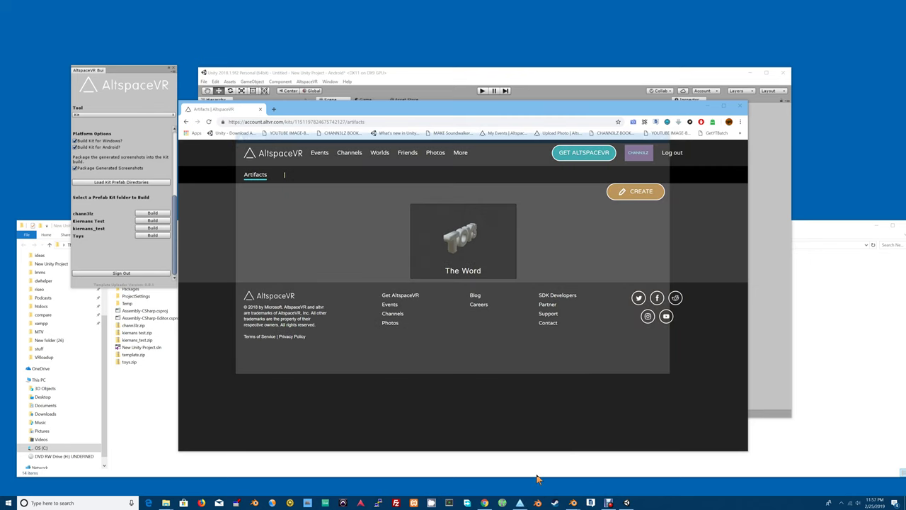